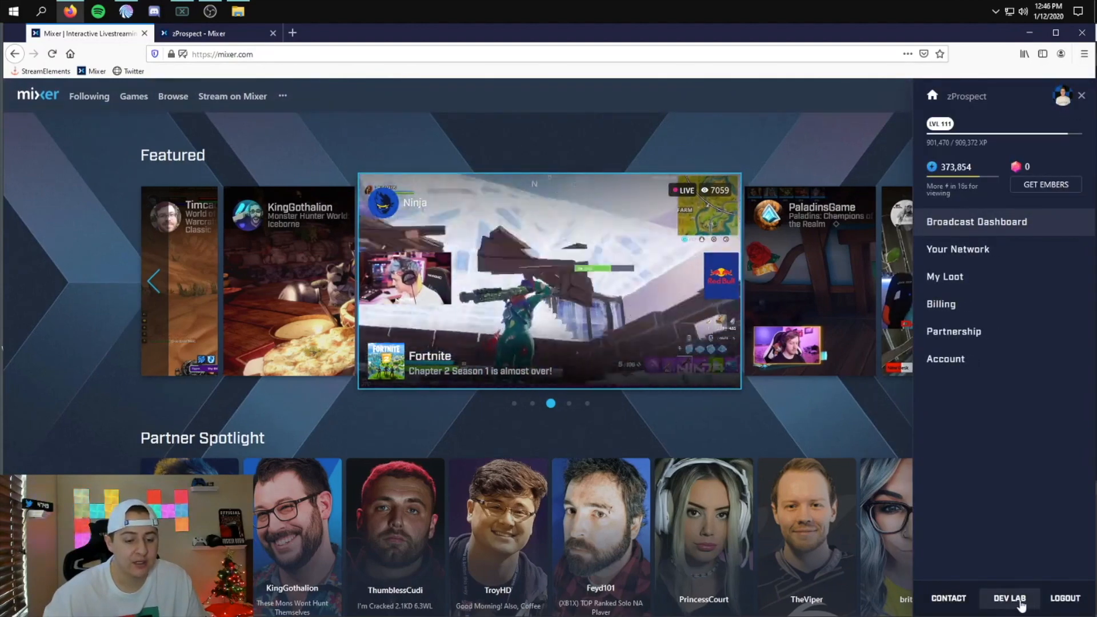
- Open the "New for YT" MixPlay project from the Developer Lab and show its Build editor
{"action": "left_click", "coordinate": [1022, 599]}
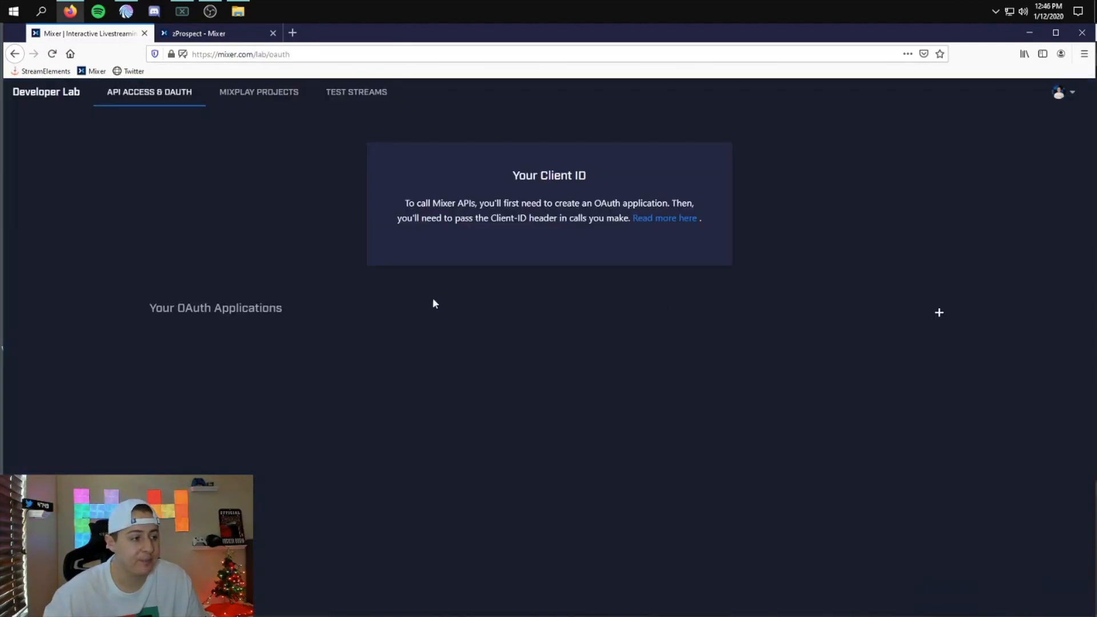
{"action": "left_click", "coordinate": [275, 97]}
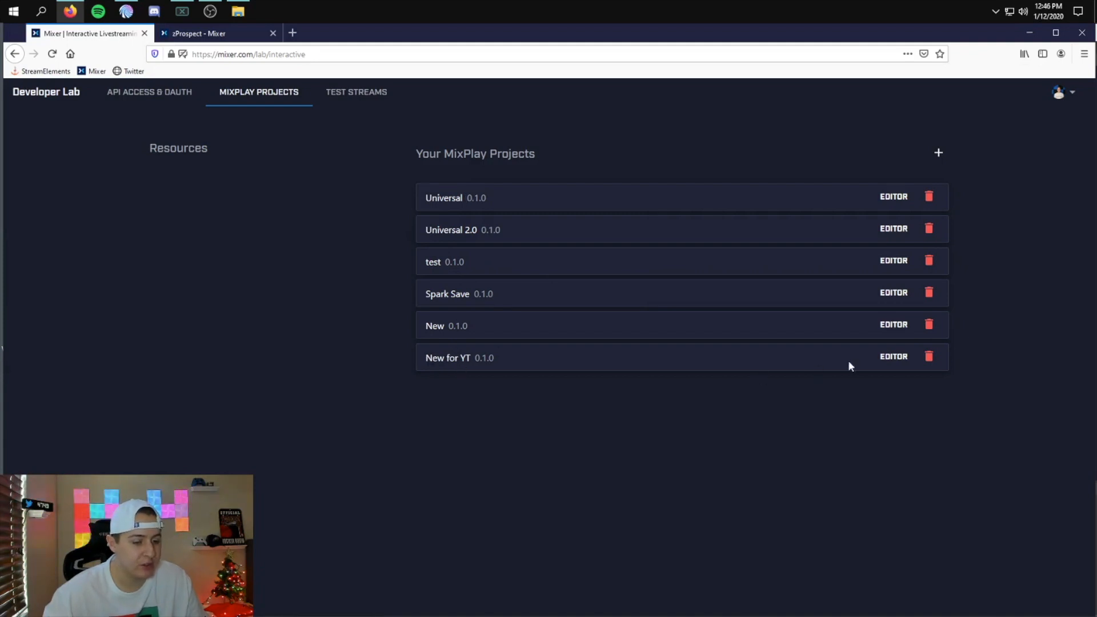
{"action": "left_click", "coordinate": [883, 357]}
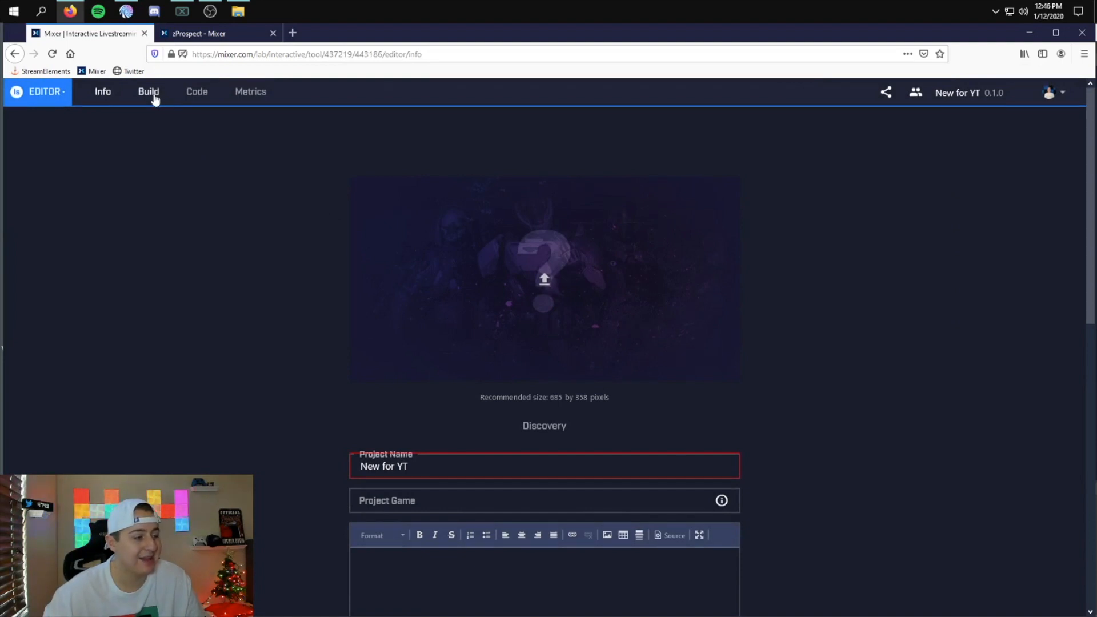
{"action": "left_click", "coordinate": [150, 94]}
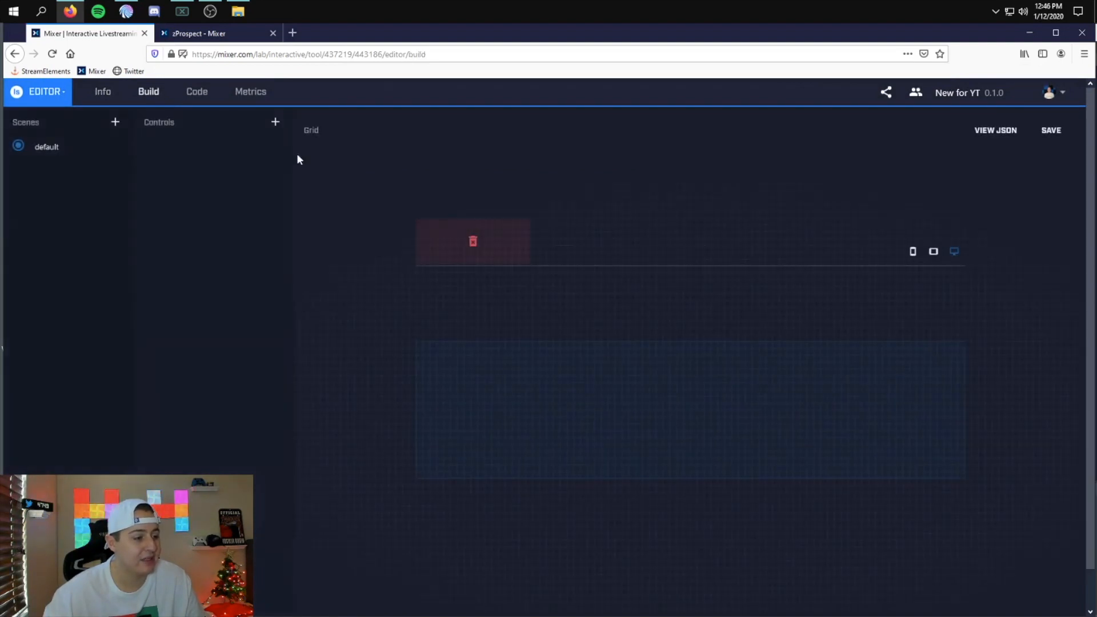
- Add a label control named RF1 to the default scene
{"action": "left_click", "coordinate": [276, 127]}
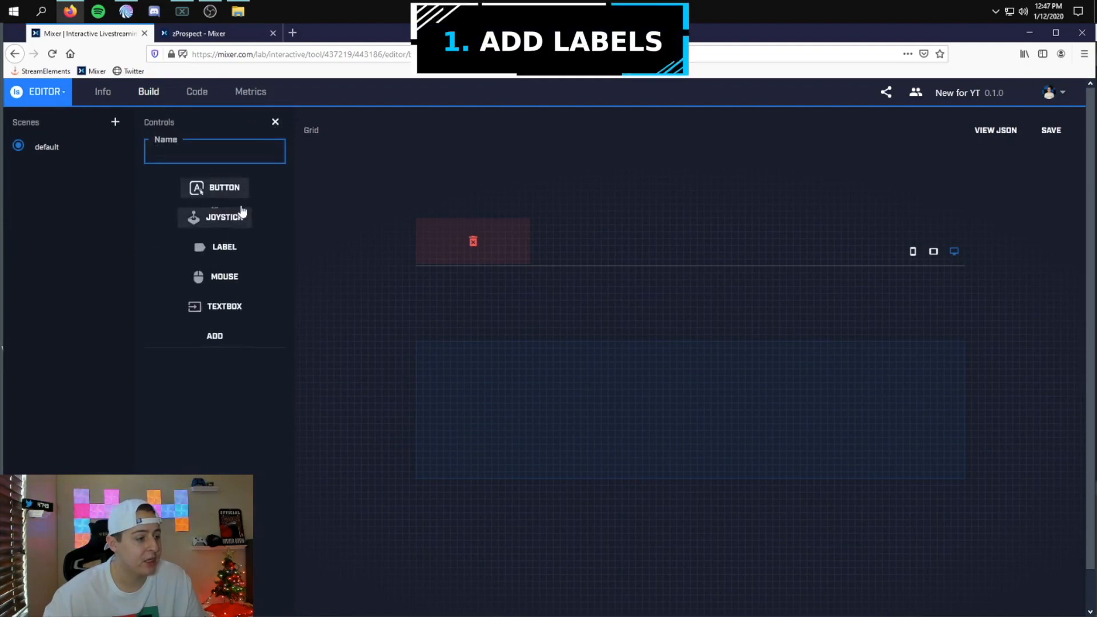
{"action": "left_click", "coordinate": [235, 255]}
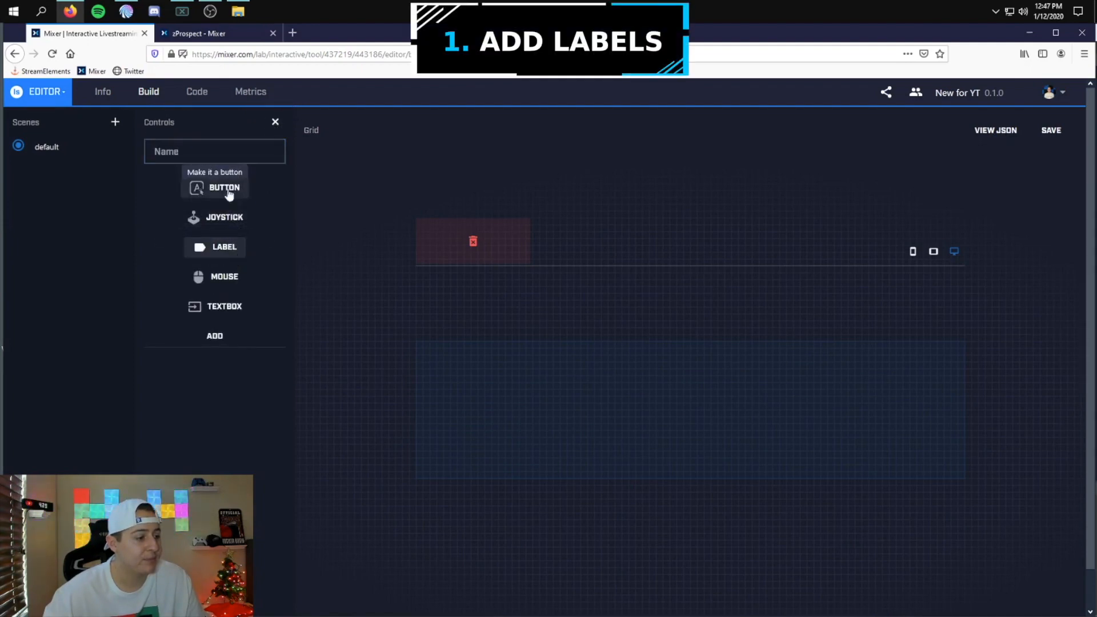
{"action": "left_click", "coordinate": [207, 152]}
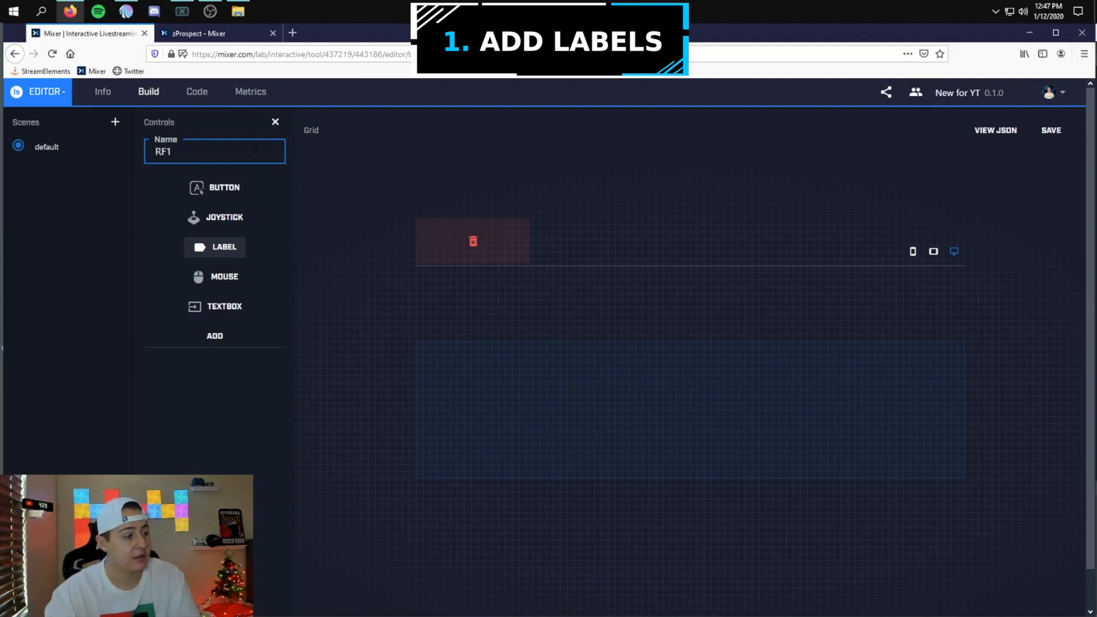
{"action": "left_click", "coordinate": [215, 335]}
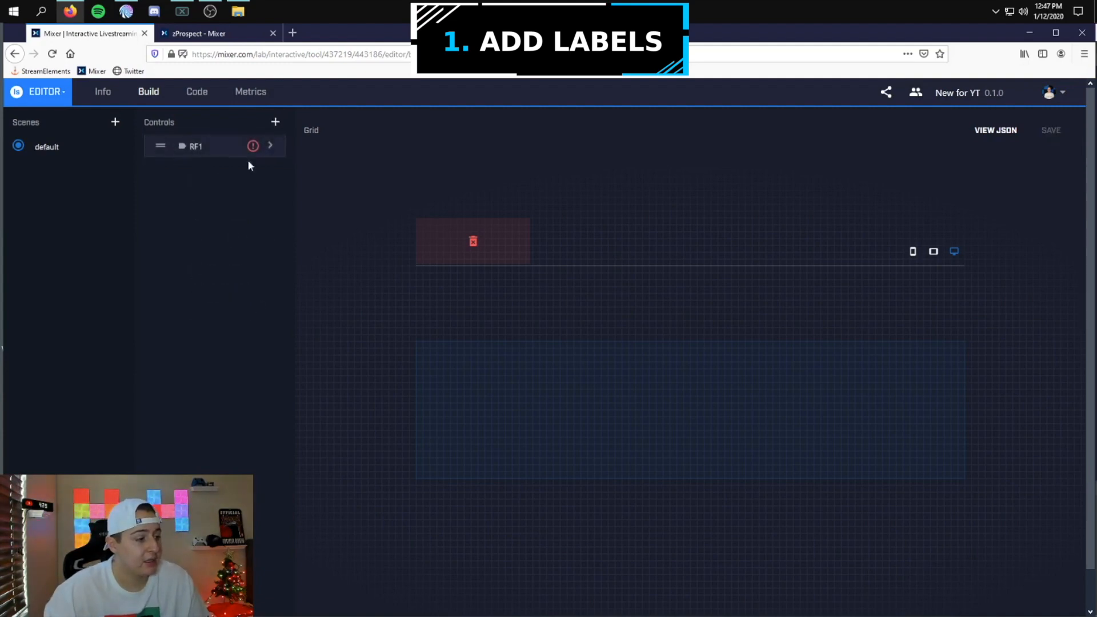
- Place the RF1 label near the upper-left of the grid's blue area, widen it and shift it slightly right
{"action": "left_click_drag", "start_coordinate": [160, 146], "coordinate": [381, 308]}
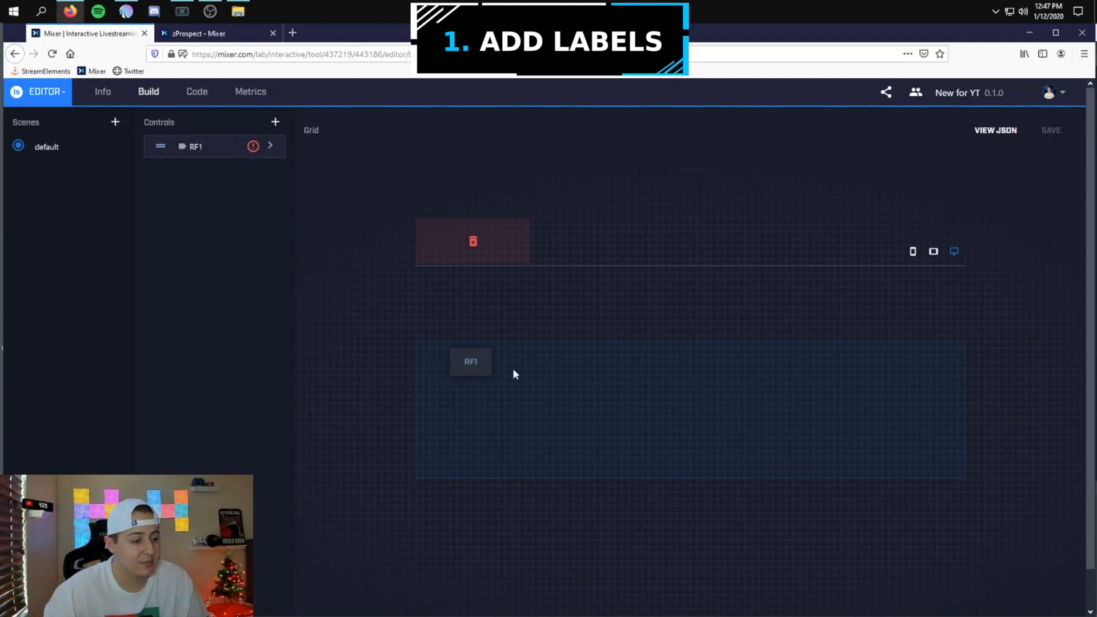
{"action": "left_click_drag", "start_coordinate": [492, 362], "coordinate": [546, 369]}
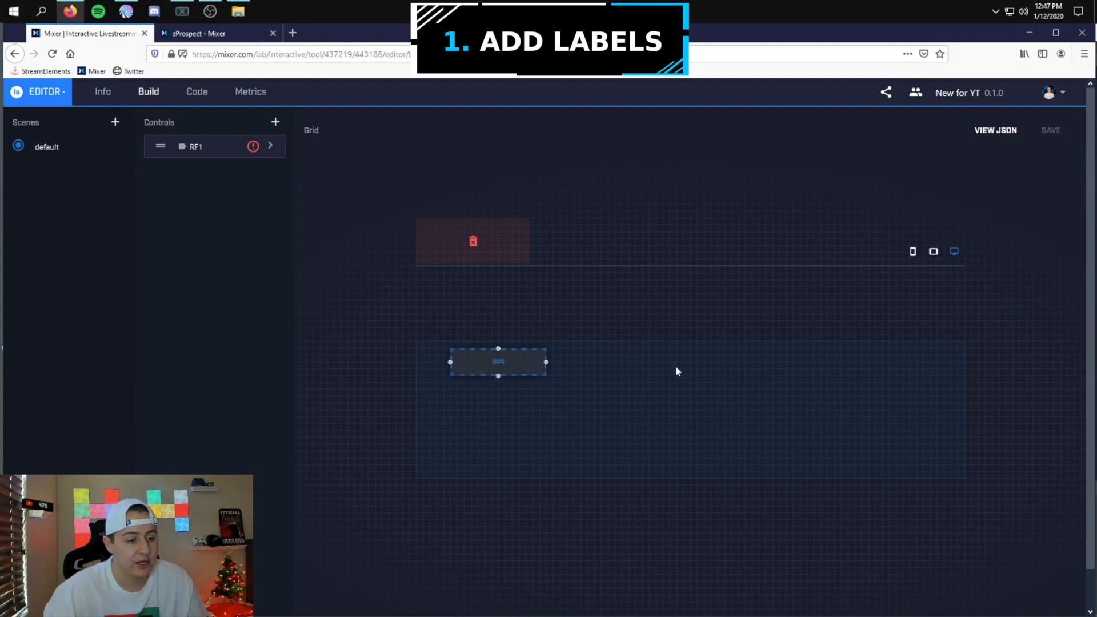
{"action": "left_click_drag", "start_coordinate": [499, 365], "coordinate": [516, 363]}
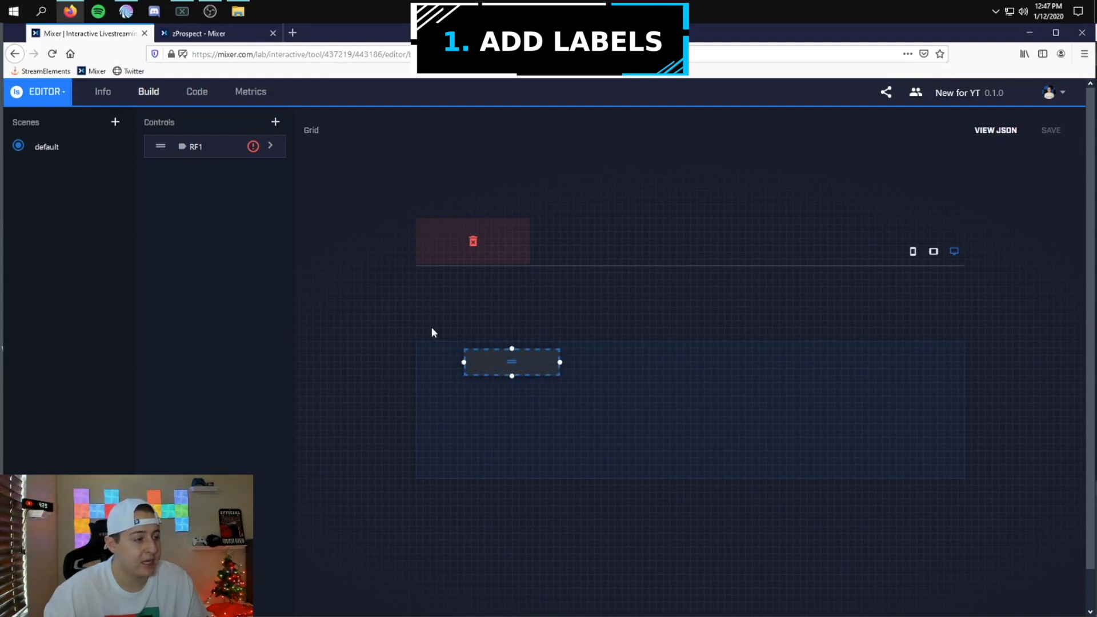
- Add a second label control named RD1 to the default scene
{"action": "left_click", "coordinate": [276, 123]}
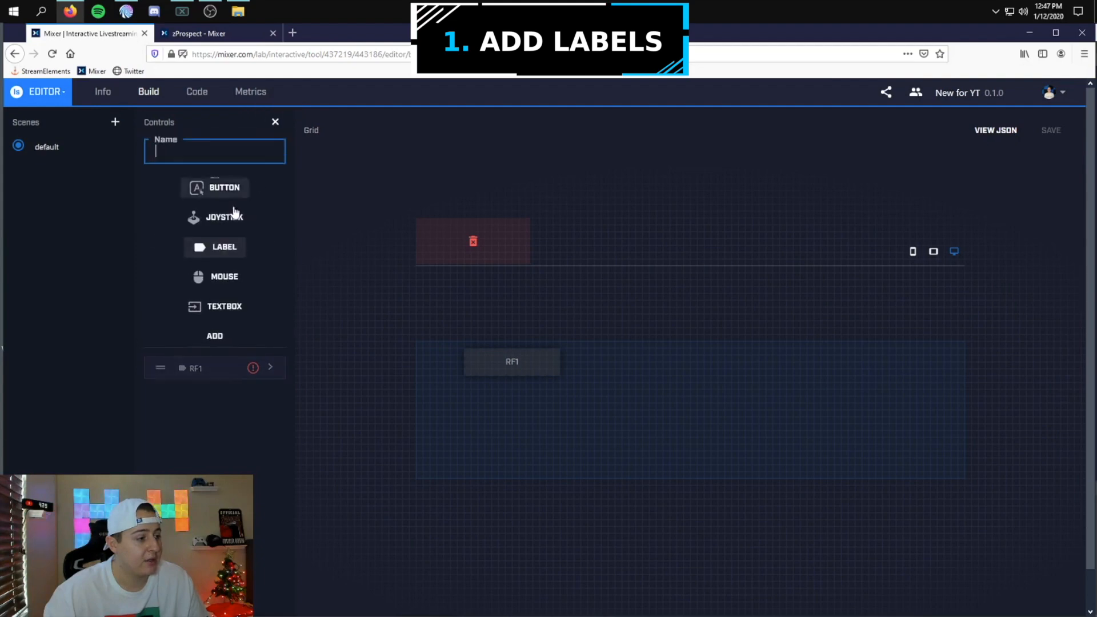
{"action": "left_click", "coordinate": [217, 246]}
{"action": "left_click", "coordinate": [217, 153]}
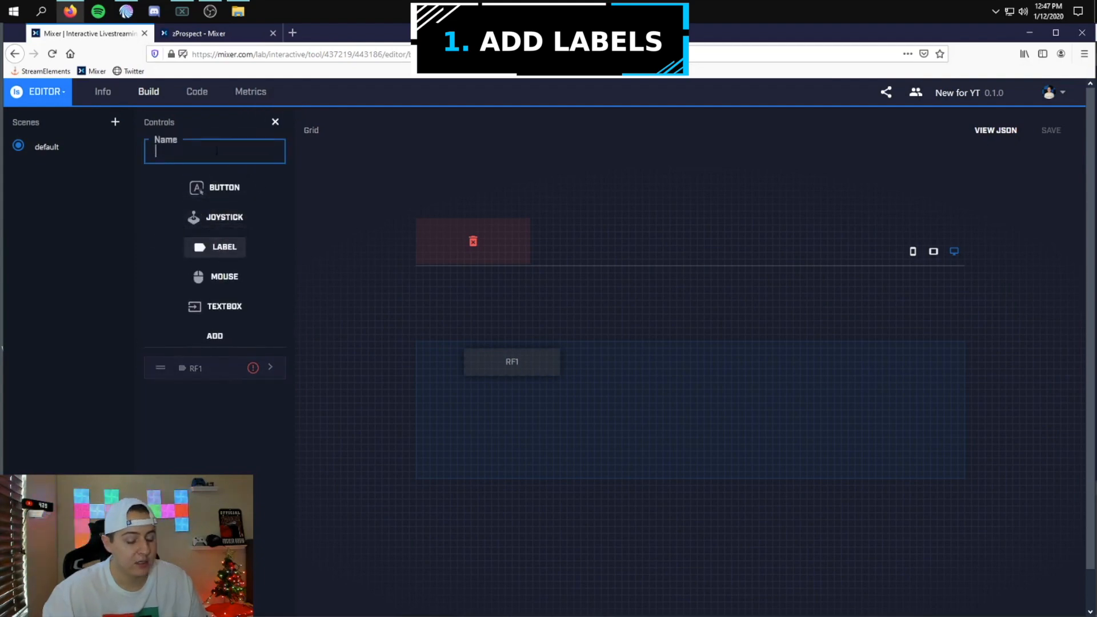
{"action": "type", "text": "RD1"}
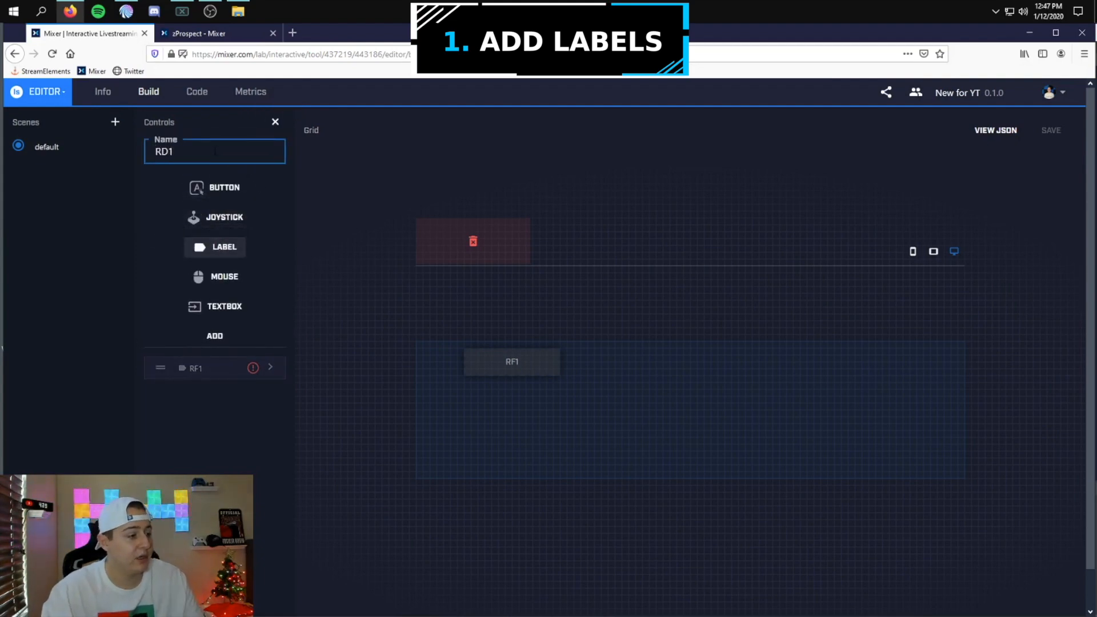
{"action": "left_click", "coordinate": [214, 335]}
- Place the RD1 label on the grid to the right of RF1, in the same row, and widen it
{"action": "left_click_drag", "start_coordinate": [154, 171], "coordinate": [624, 365]}
{"action": "left_click", "coordinate": [594, 365]}
{"action": "left_click_drag", "start_coordinate": [621, 362], "coordinate": [660, 362]}
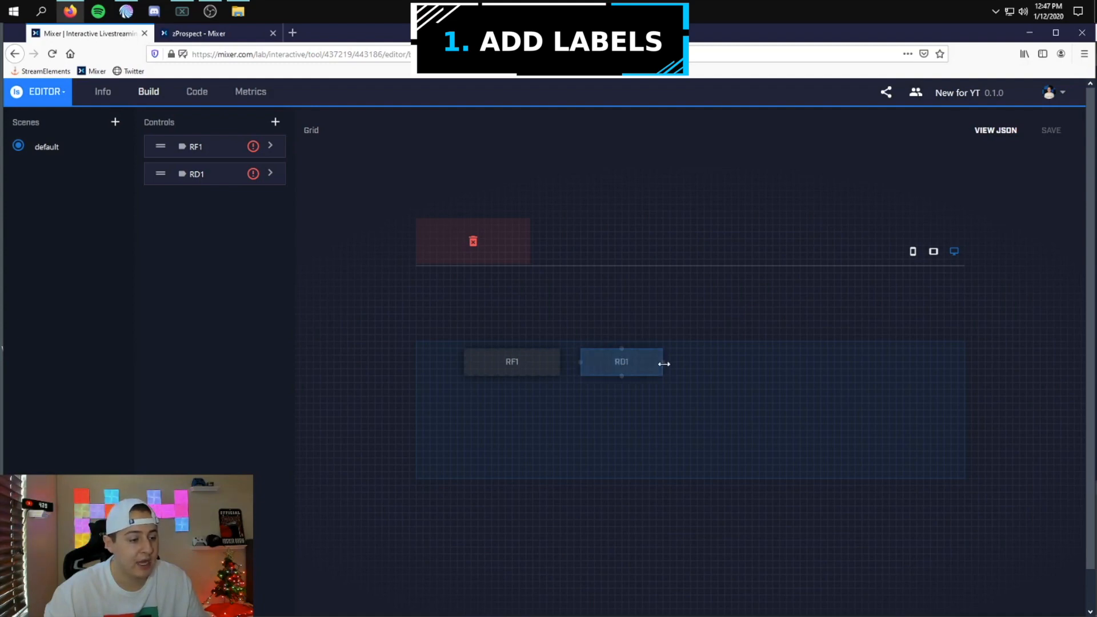
{"action": "left_click", "coordinate": [509, 365]}
{"action": "left_click", "coordinate": [630, 362]}
{"action": "left_click", "coordinate": [378, 263]}
- Add a label control named RE1, place it on the grid to the right of RD1 and widen it
{"action": "left_click", "coordinate": [275, 122]}
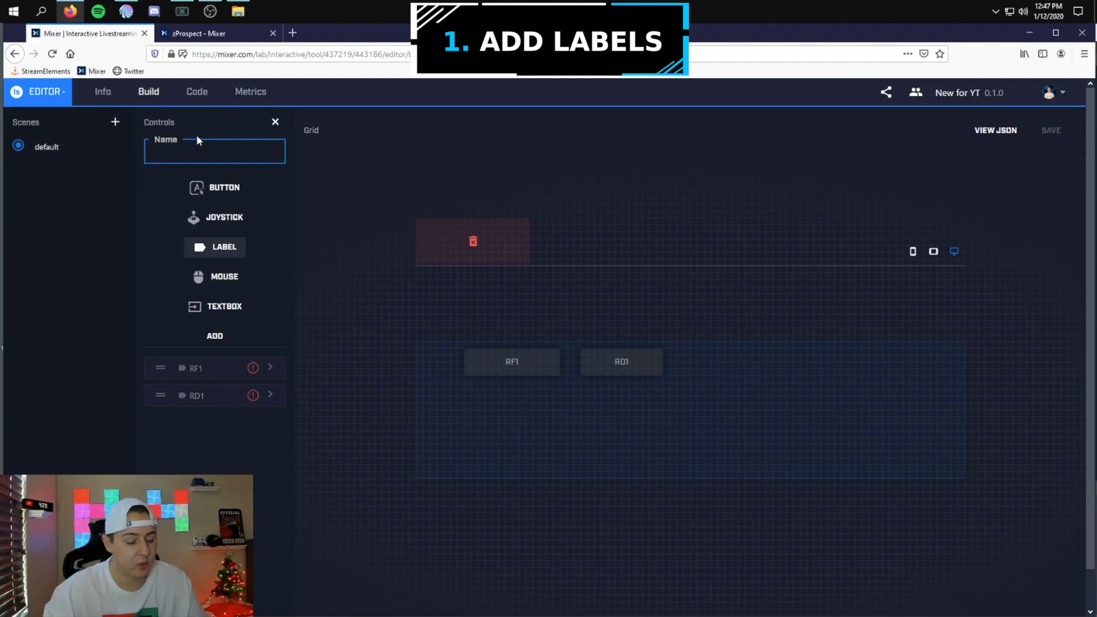
{"action": "type", "text": "RE"}
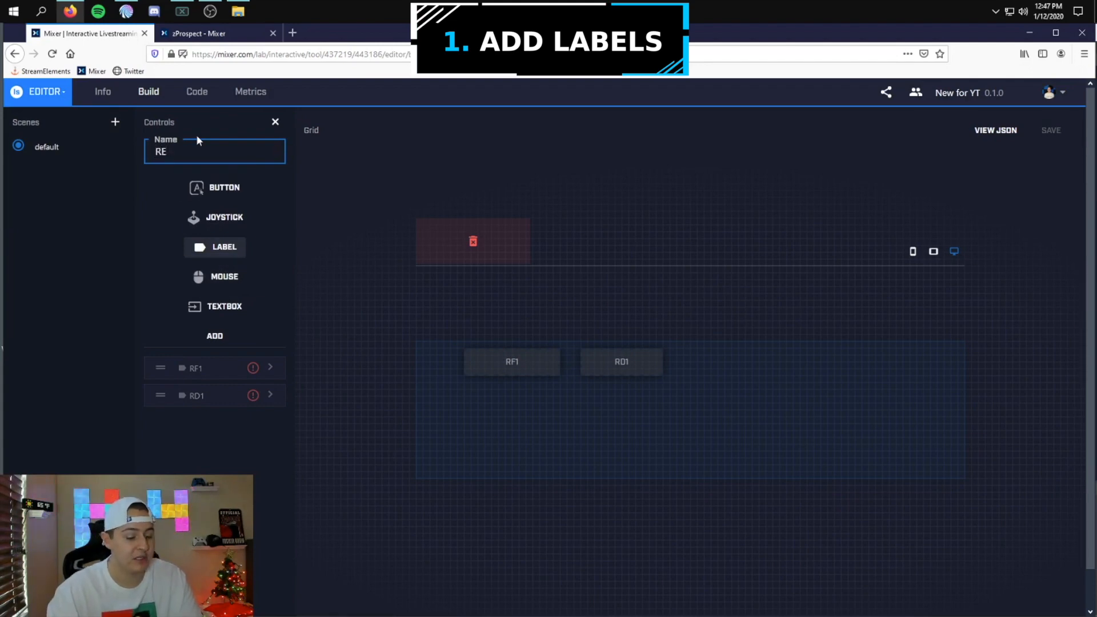
{"action": "type", "text": "1"}
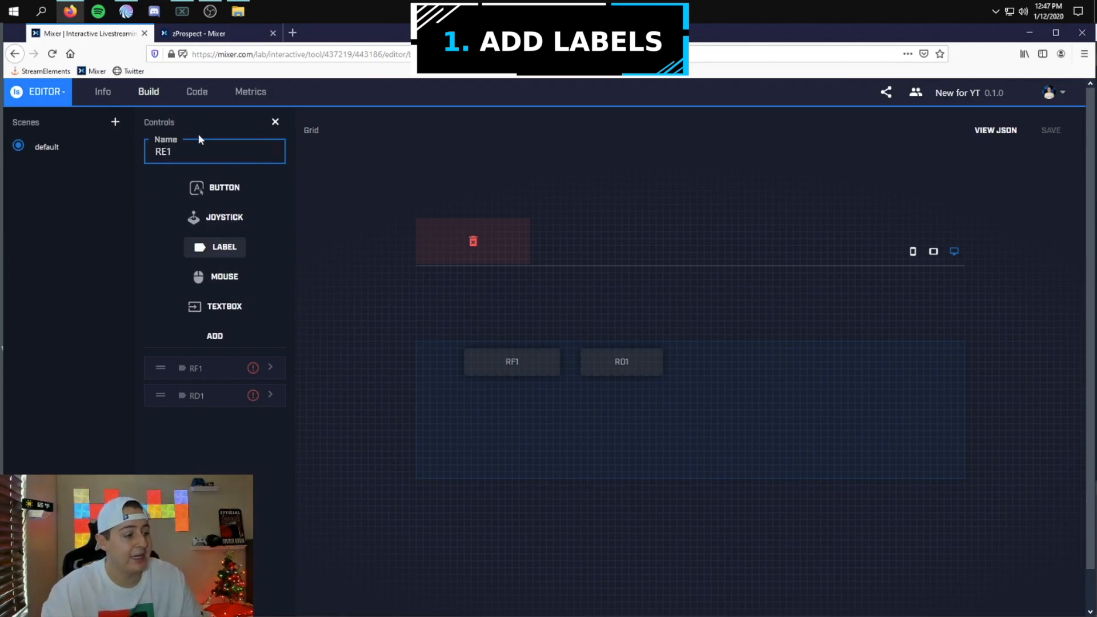
{"action": "left_click", "coordinate": [216, 337]}
{"action": "left_click_drag", "start_coordinate": [161, 201], "coordinate": [704, 350]}
{"action": "left_click", "coordinate": [700, 365]}
{"action": "left_click_drag", "start_coordinate": [764, 363], "coordinate": [766, 363]}
- Add a label control named RS1, place it on the grid to the right of RE1 and widen it
{"action": "left_click", "coordinate": [275, 124]}
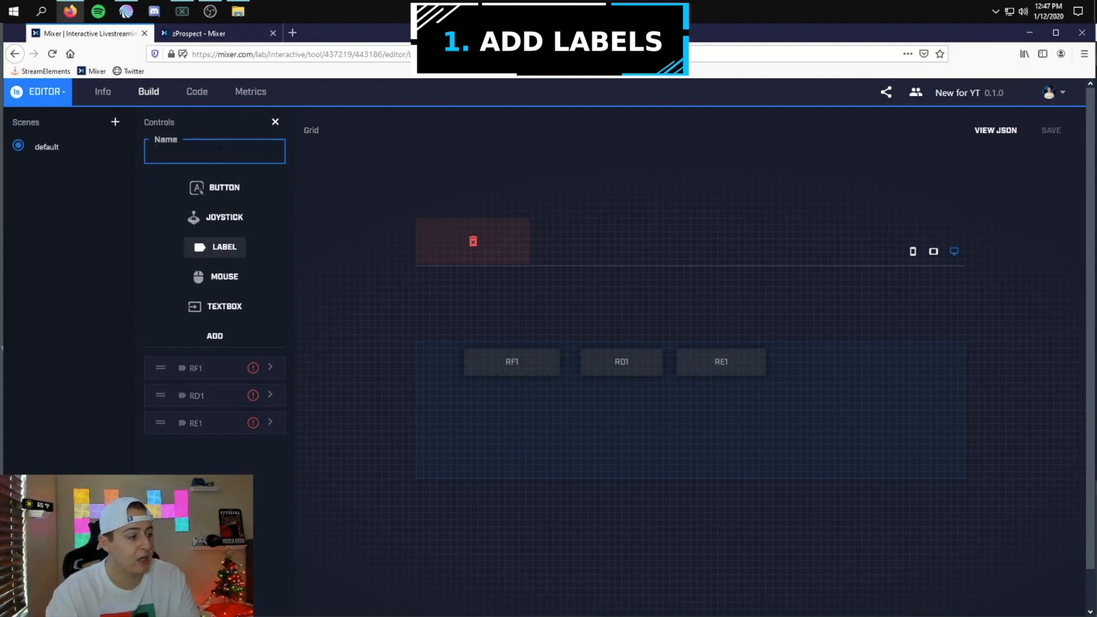
{"action": "type", "text": "RS1"}
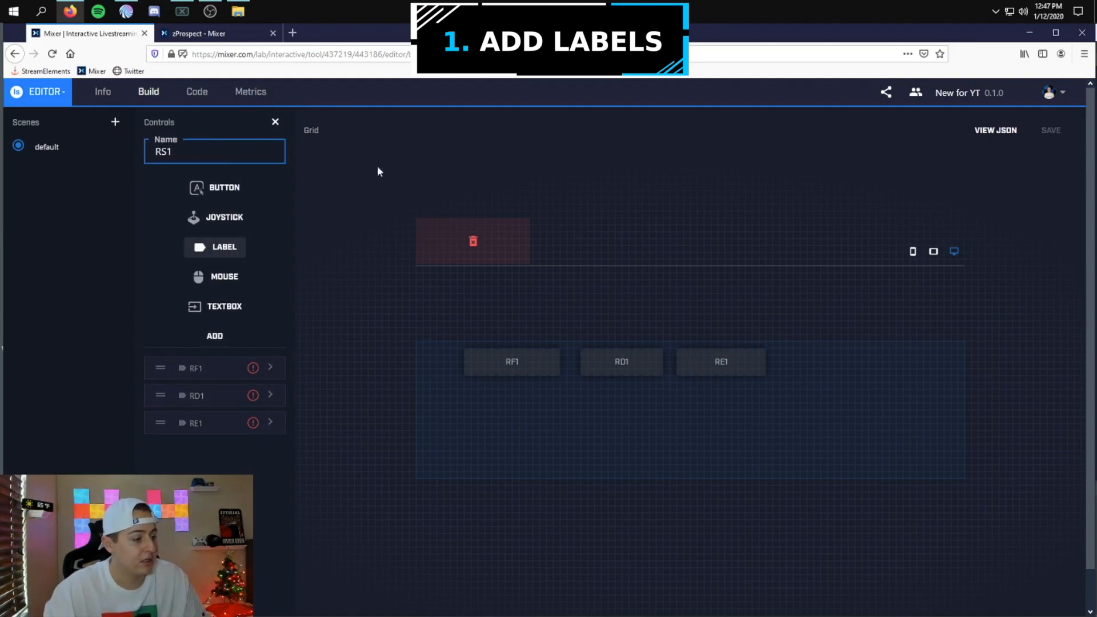
{"action": "left_click", "coordinate": [216, 336]}
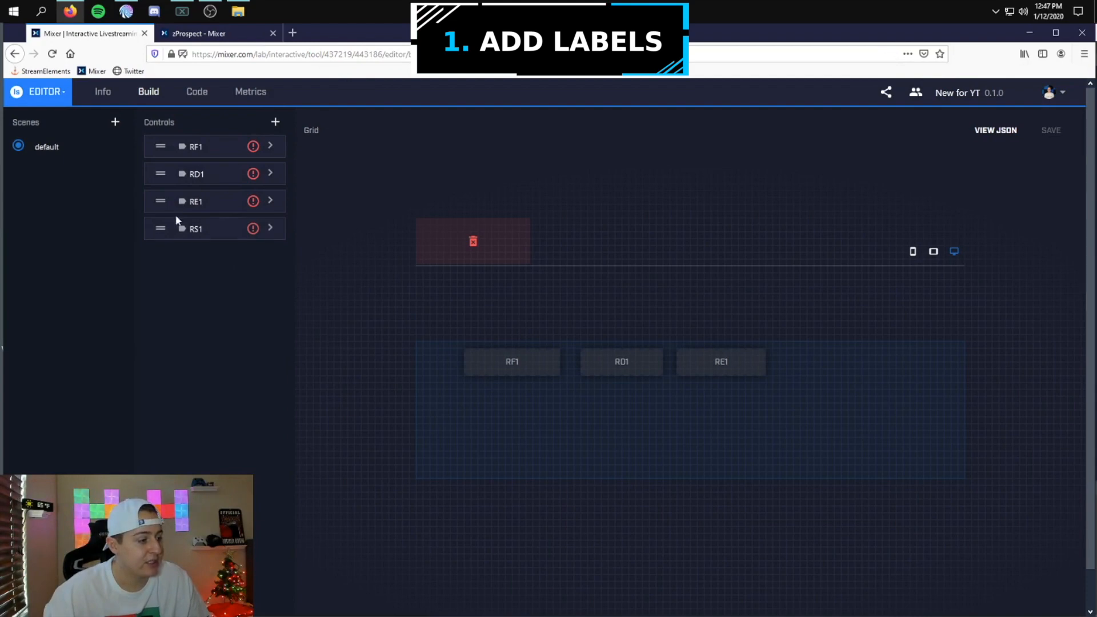
{"action": "left_click_drag", "start_coordinate": [160, 227], "coordinate": [823, 353]}
{"action": "left_click", "coordinate": [794, 361]}
{"action": "left_click_drag", "start_coordinate": [853, 368], "coordinate": [859, 368]}
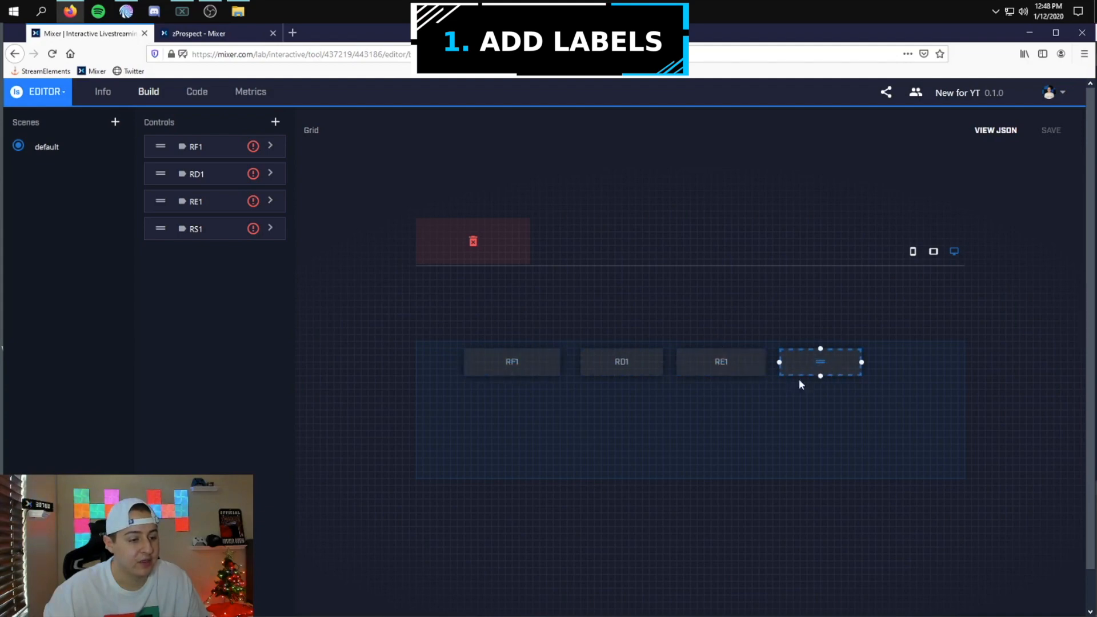
- Add a button control named RF2 to the default scene
{"action": "left_click", "coordinate": [276, 125]}
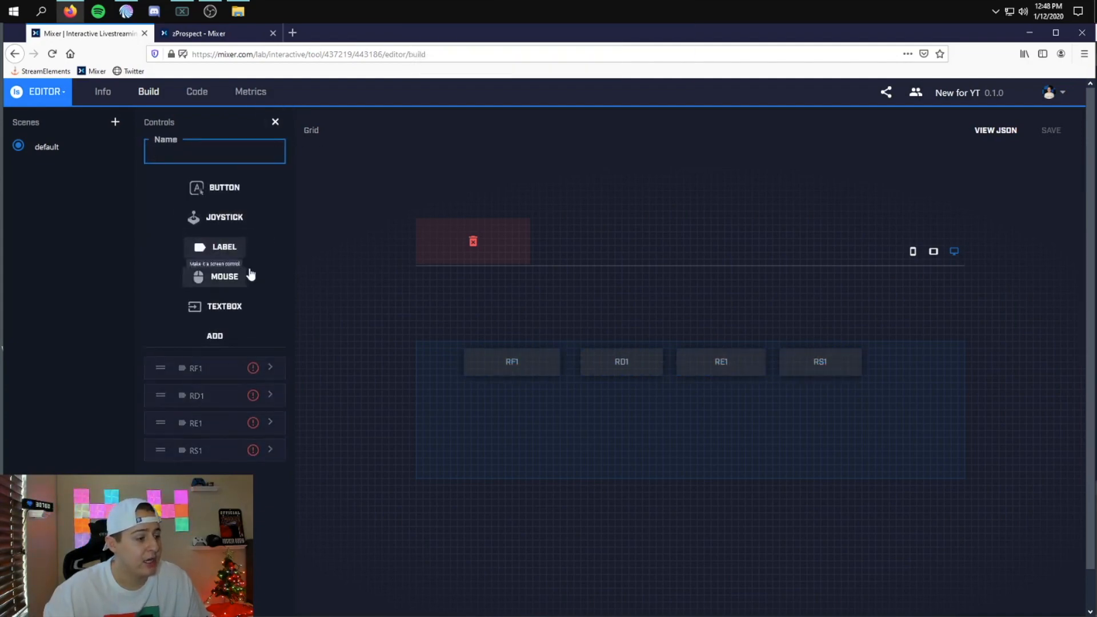
{"action": "left_click", "coordinate": [224, 189]}
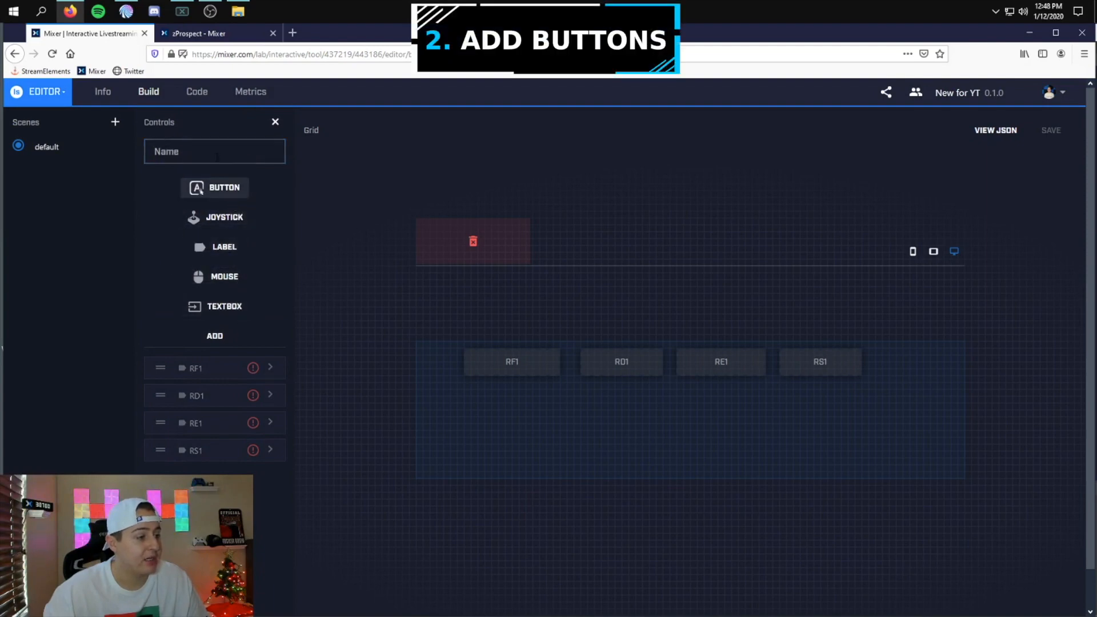
{"action": "left_click", "coordinate": [809, 365]}
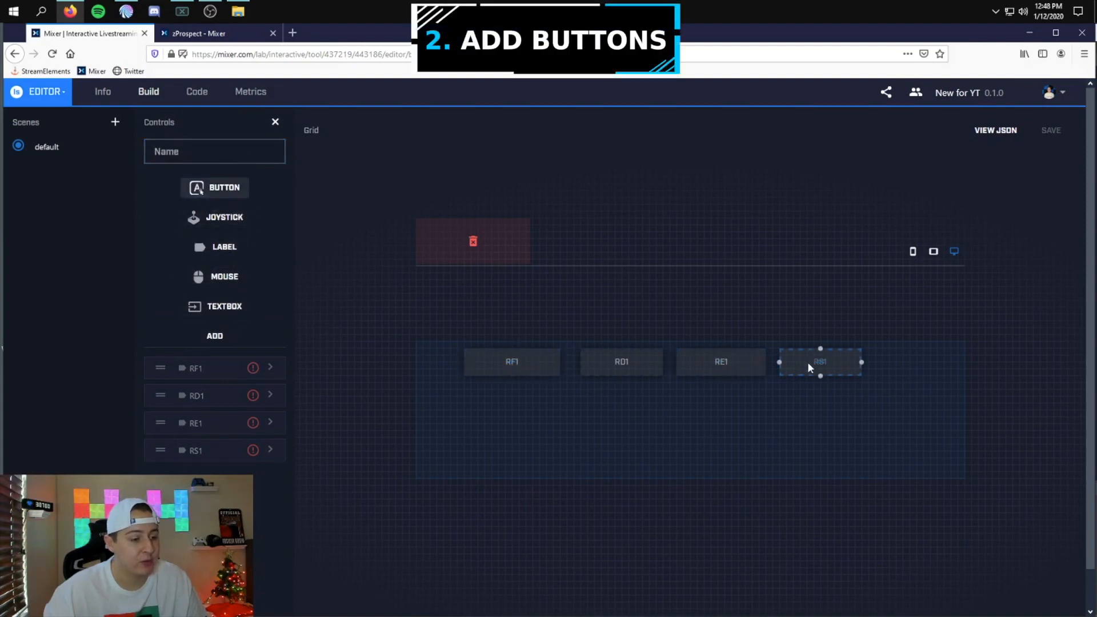
{"action": "left_click", "coordinate": [197, 158]}
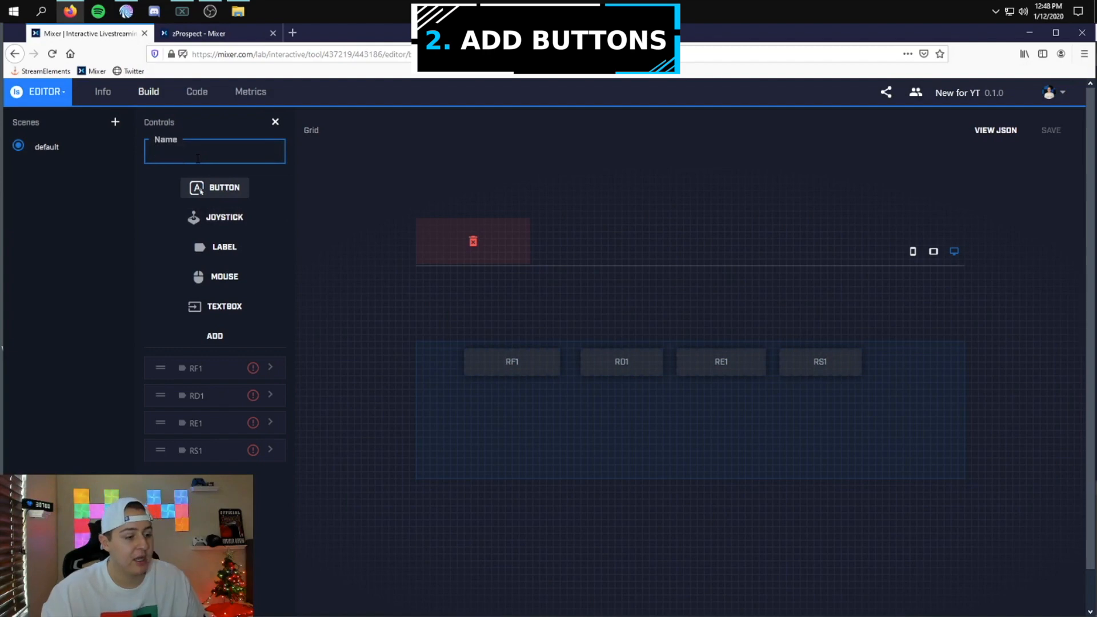
{"action": "type", "text": "RF2"}
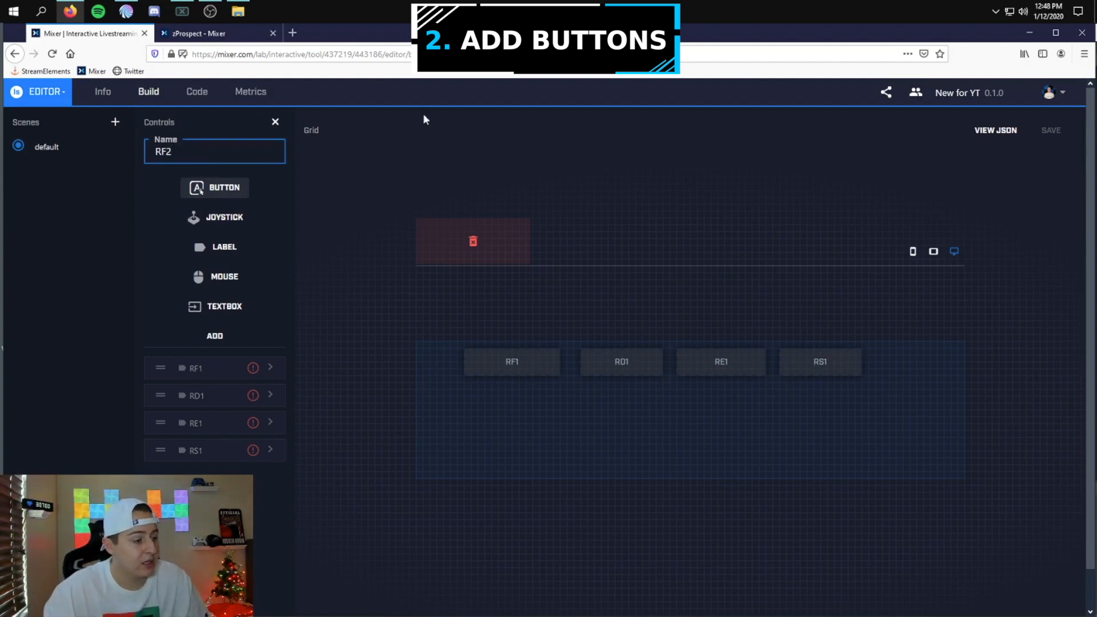
{"action": "left_click", "coordinate": [233, 315]}
{"action": "left_click", "coordinate": [214, 336]}
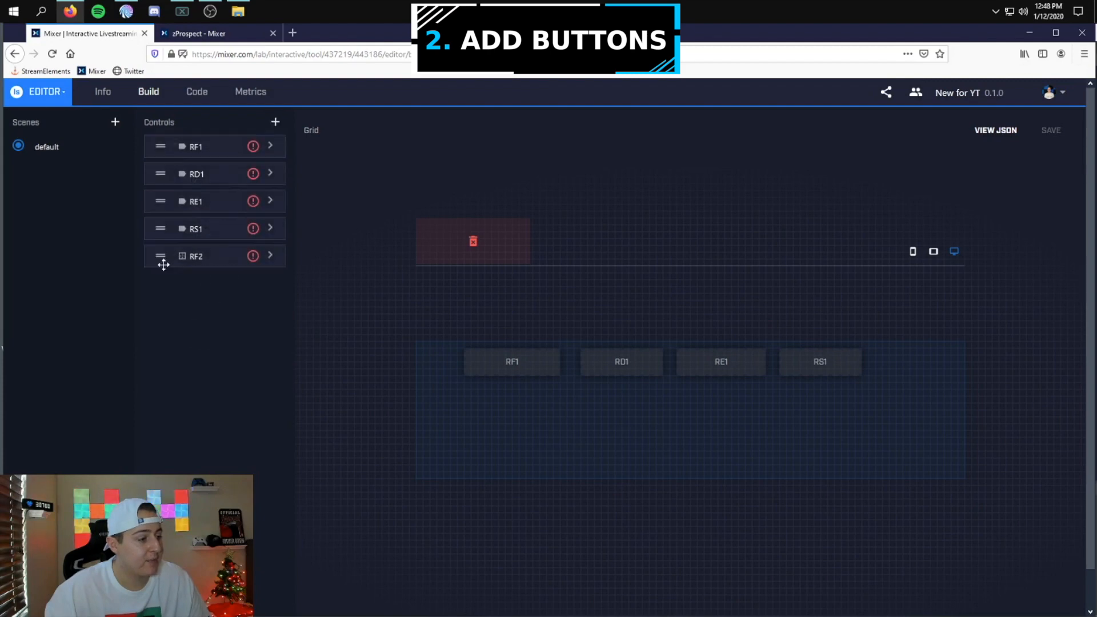
- Place the RF2 button directly beneath the RF1 label at matching width, and shift the RD1 label slightly toward RF1
{"action": "left_click_drag", "start_coordinate": [437, 367], "coordinate": [489, 402]}
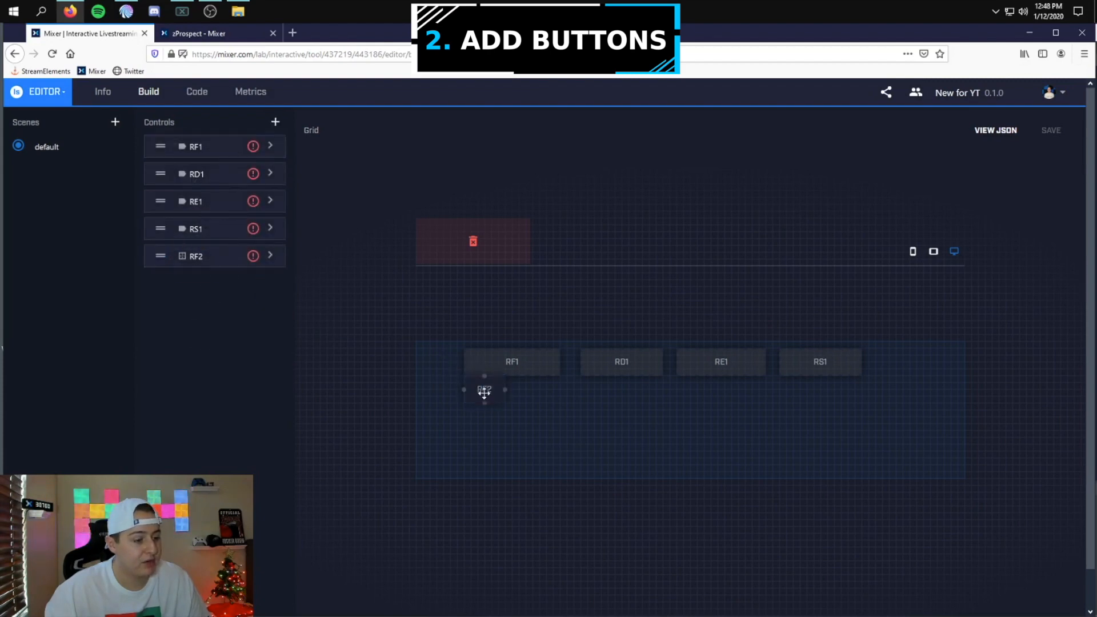
{"action": "left_click_drag", "start_coordinate": [505, 390], "coordinate": [561, 398]}
{"action": "mouse_move", "coordinate": [620, 367]}
{"action": "left_mouse_down"}
{"action": "mouse_move", "coordinate": [560, 417]}
{"action": "mouse_move", "coordinate": [498, 423]}
{"action": "mouse_move", "coordinate": [592, 394]}
{"action": "mouse_move", "coordinate": [616, 362]}
{"action": "left_mouse_up"}
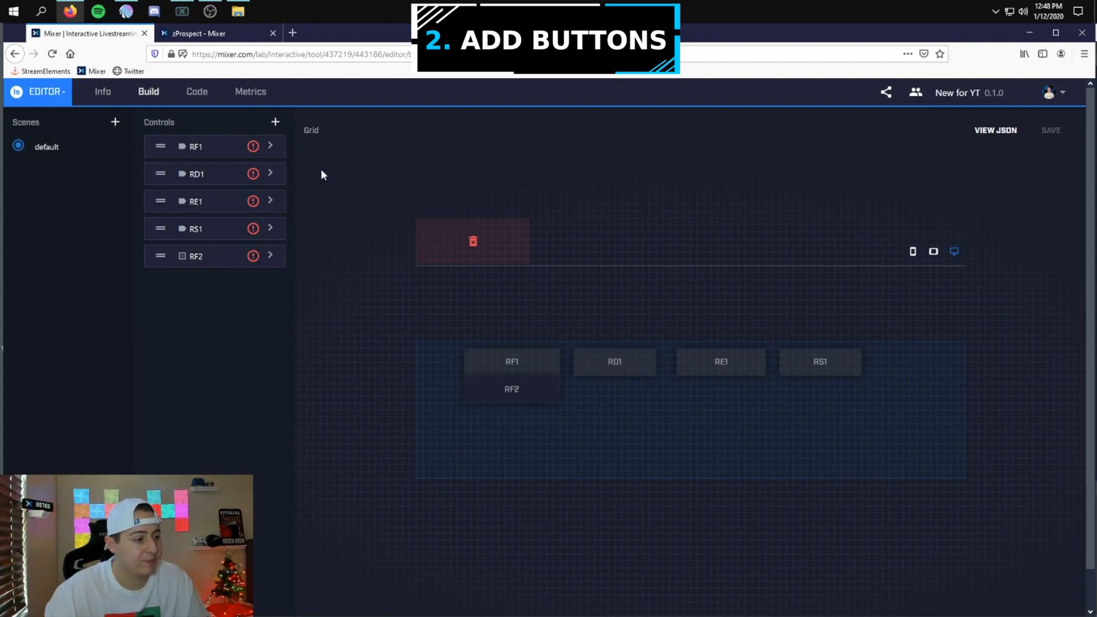
- Add a button control named RD2 and place it directly beneath the RD1 label at matching width
{"action": "left_click", "coordinate": [276, 122]}
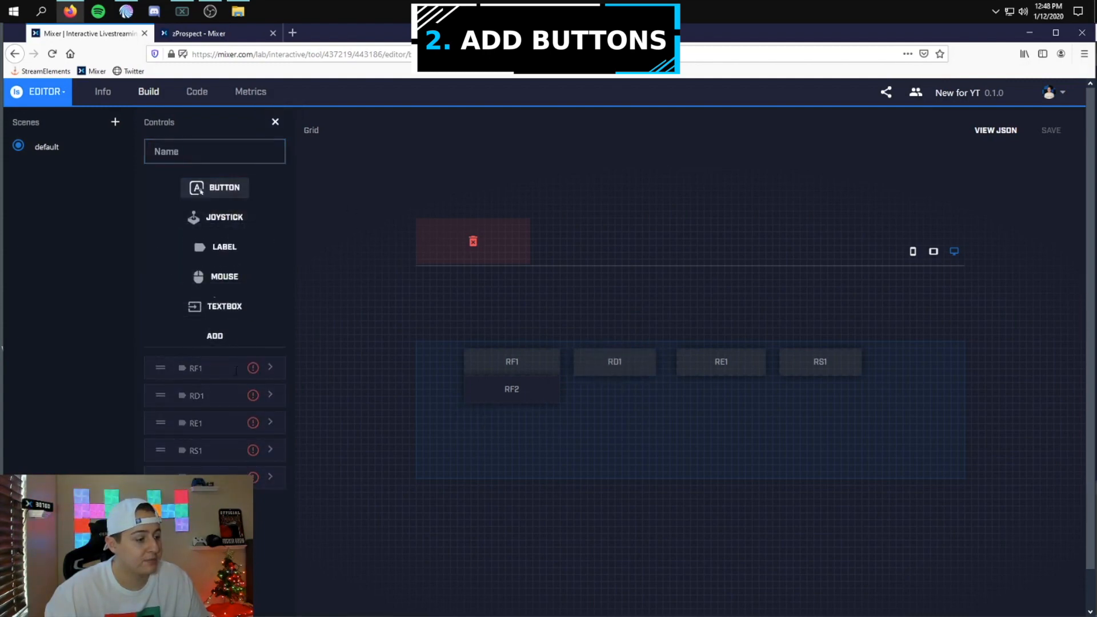
{"action": "left_click", "coordinate": [212, 153]}
{"action": "type", "text": "RD2"}
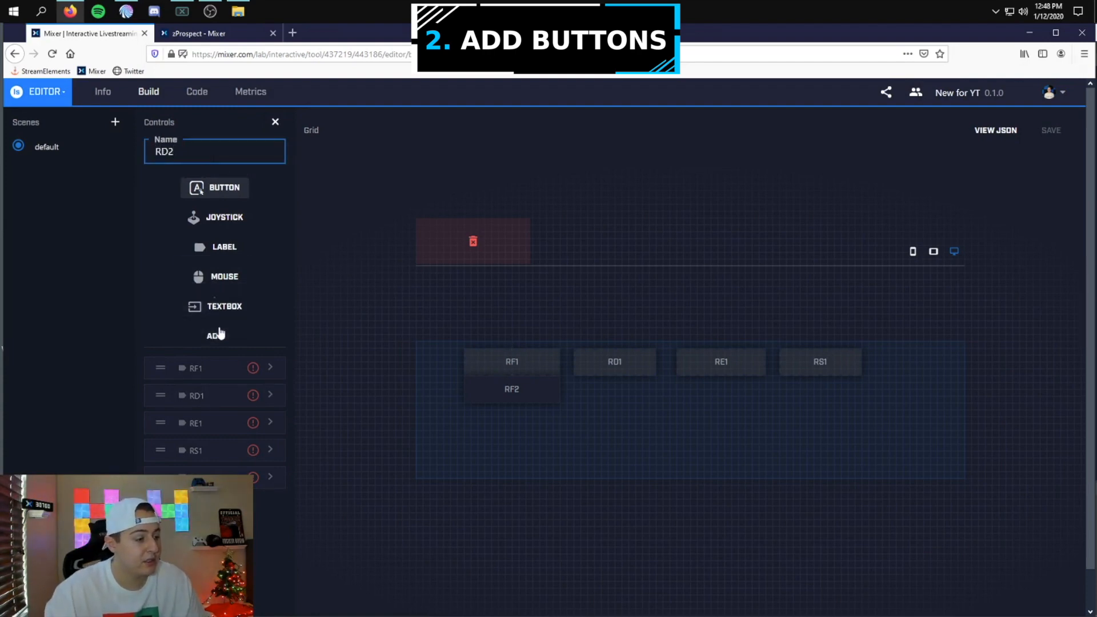
{"action": "left_click", "coordinate": [220, 334]}
{"action": "left_click_drag", "start_coordinate": [162, 283], "coordinate": [634, 405]}
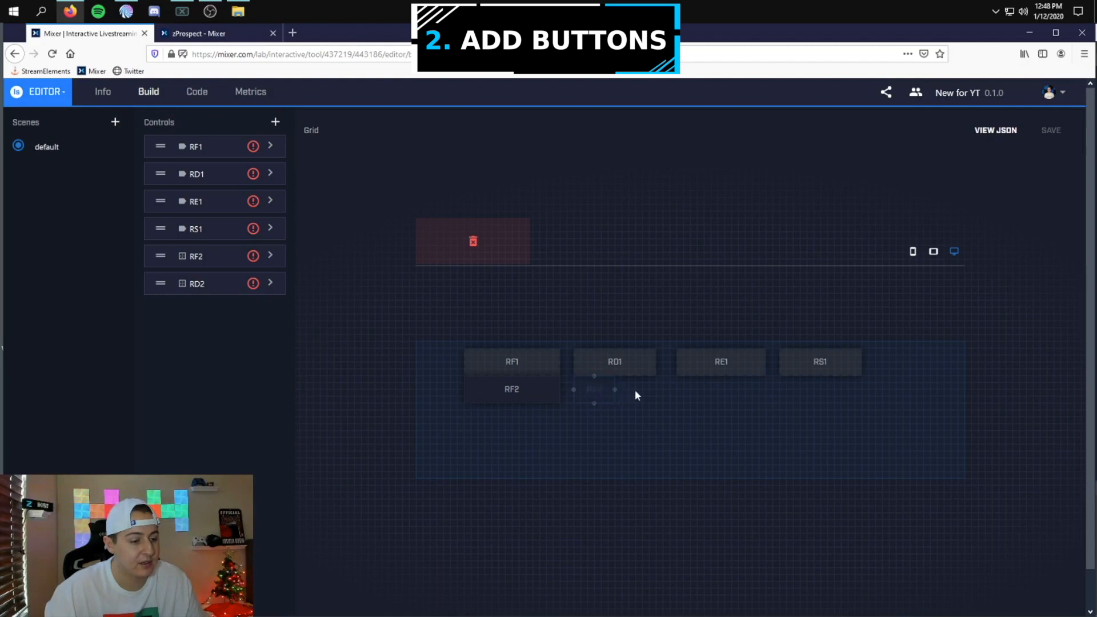
- Add a button control named RE2 and place it directly beneath the RE1 label at matching width
{"action": "left_click", "coordinate": [275, 121]}
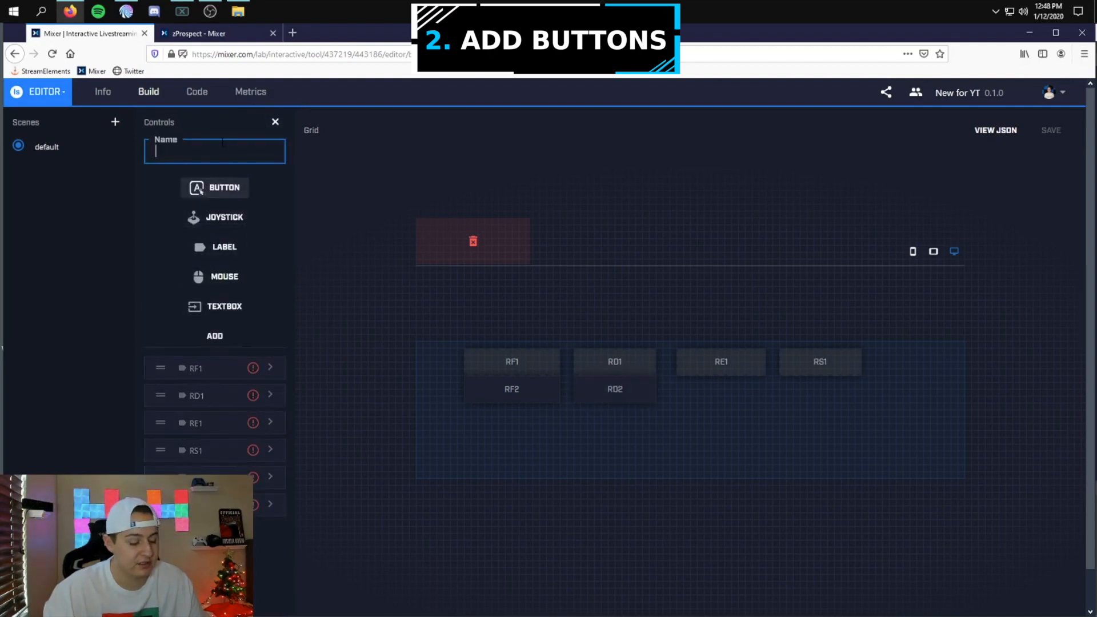
{"action": "type", "text": "RE2"}
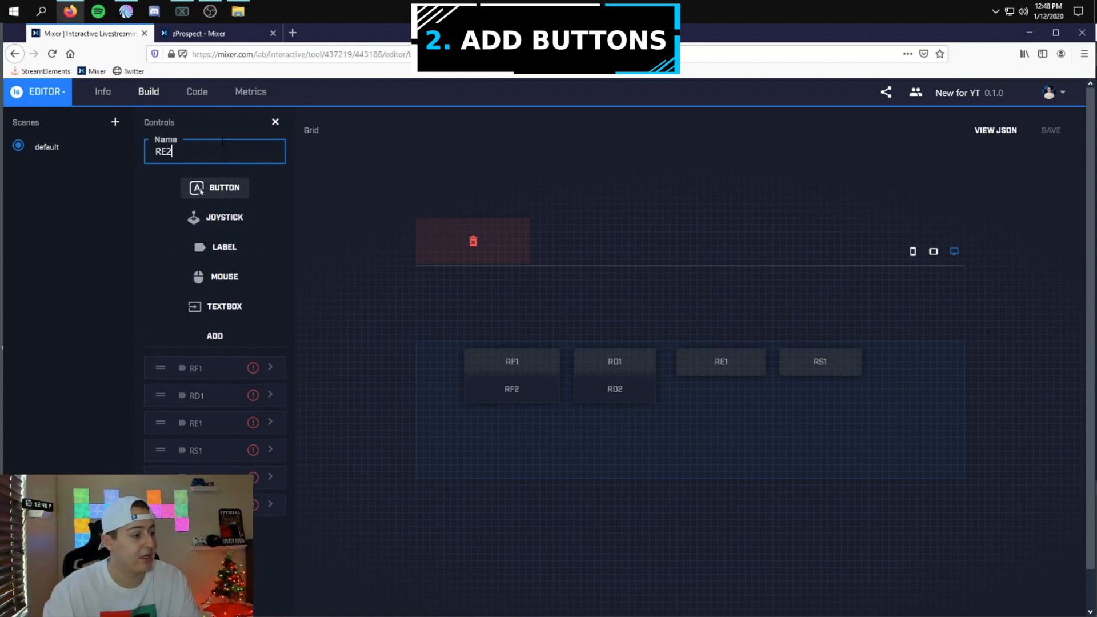
{"action": "left_click", "coordinate": [215, 335]}
{"action": "left_click_drag", "start_coordinate": [168, 303], "coordinate": [683, 392]}
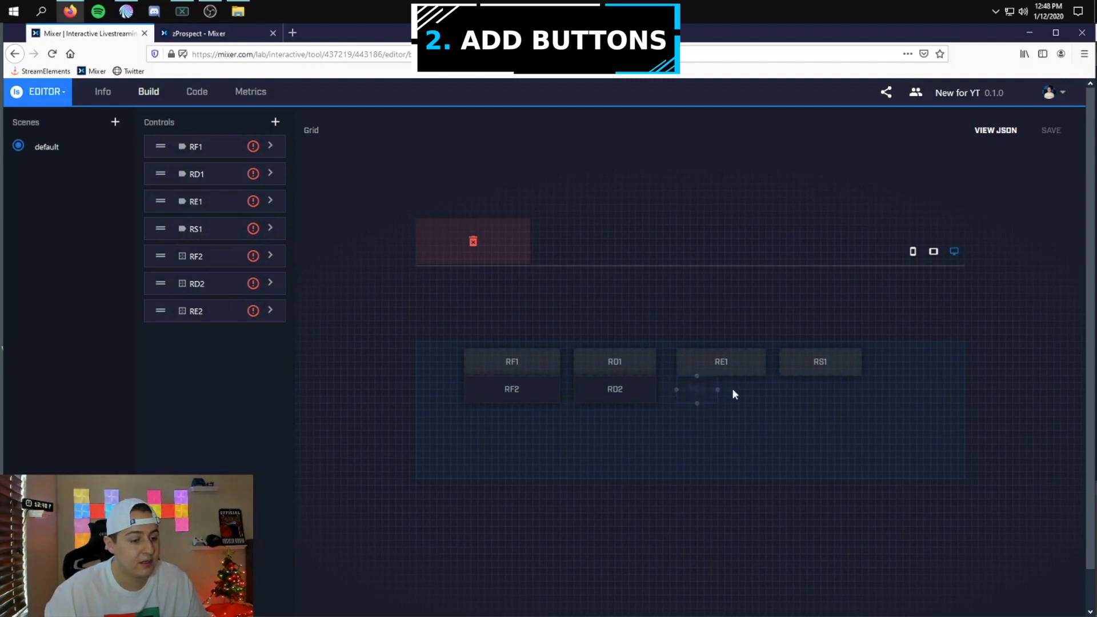
{"action": "left_click_drag", "start_coordinate": [767, 395], "coordinate": [766, 392]}
- Add a button control named RS2 and place it directly beneath the RS1 label at matching width
{"action": "left_click", "coordinate": [276, 122]}
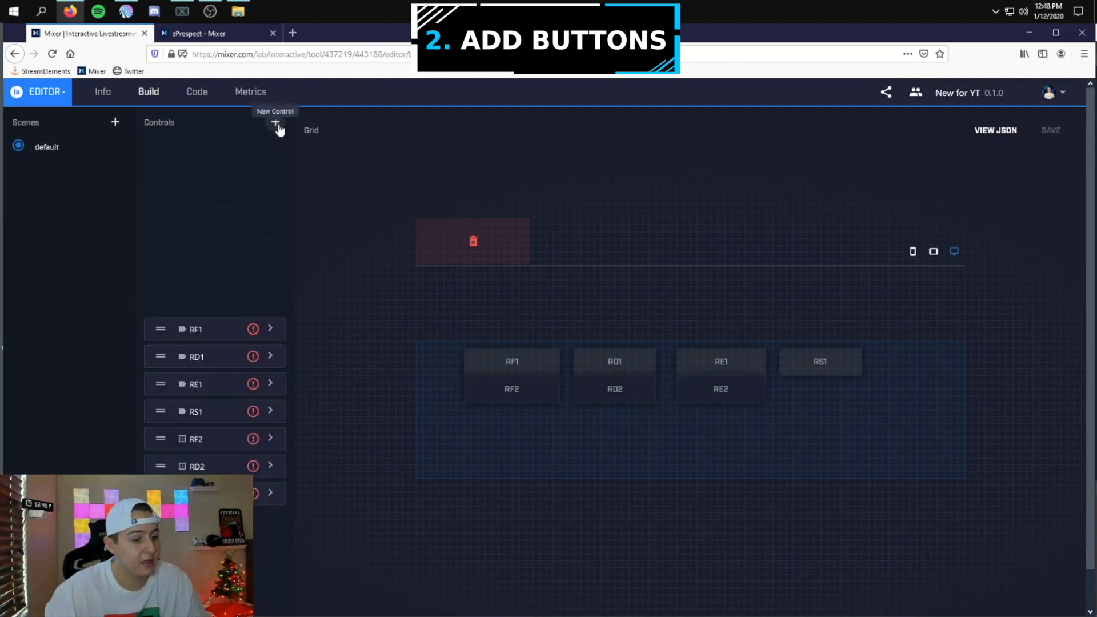
{"action": "type", "text": "RS2"}
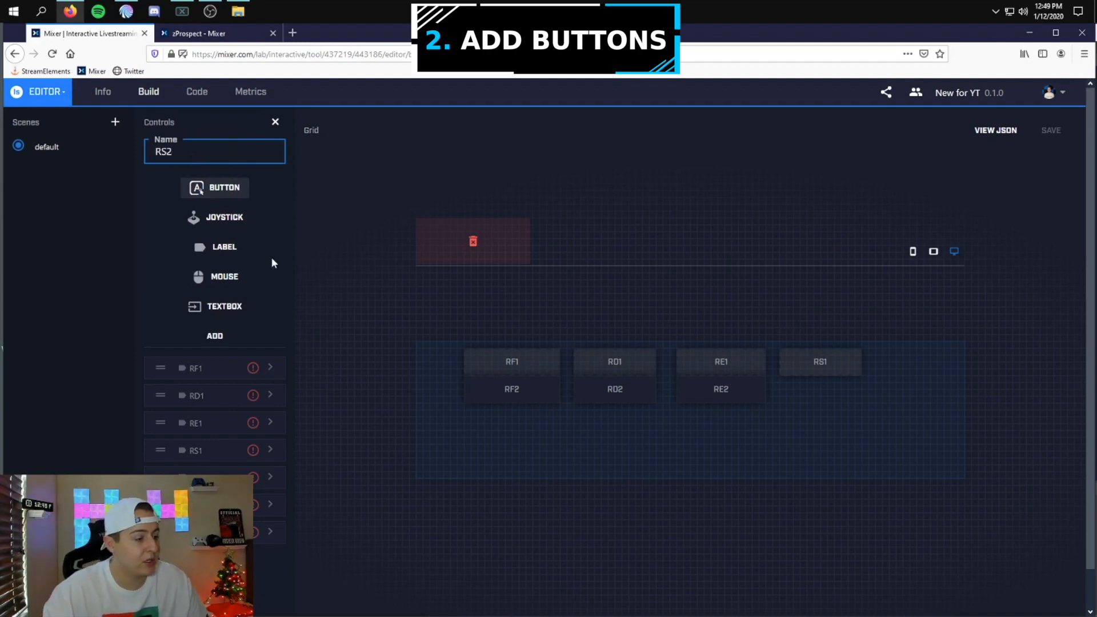
{"action": "left_click", "coordinate": [215, 336]}
{"action": "left_click_drag", "start_coordinate": [197, 338], "coordinate": [824, 397]}
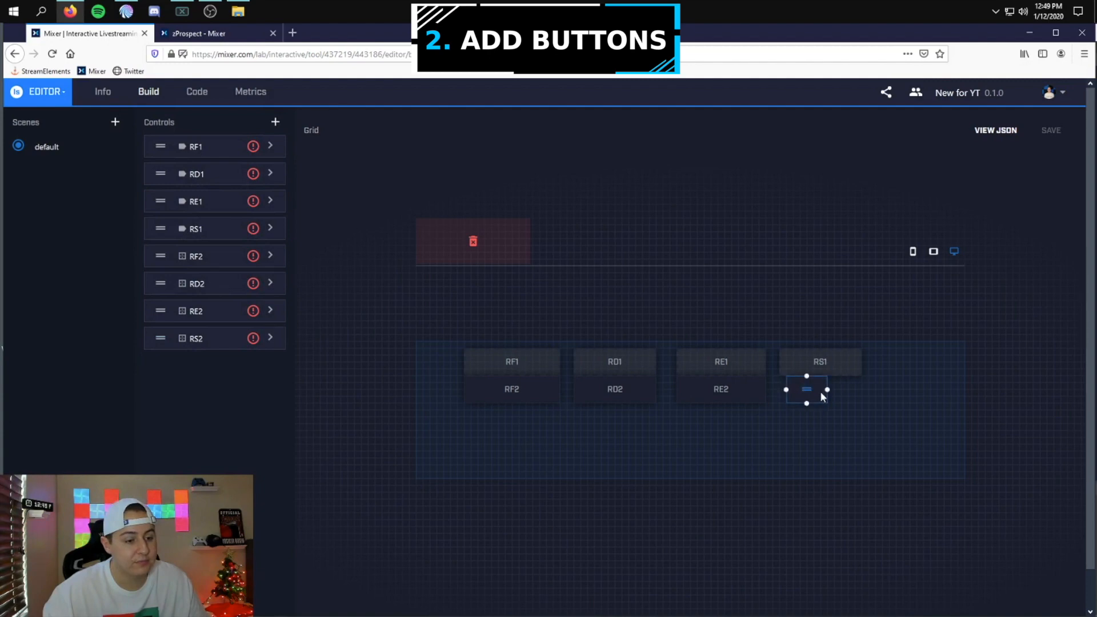
{"action": "left_click_drag", "start_coordinate": [789, 390], "coordinate": [782, 392]}
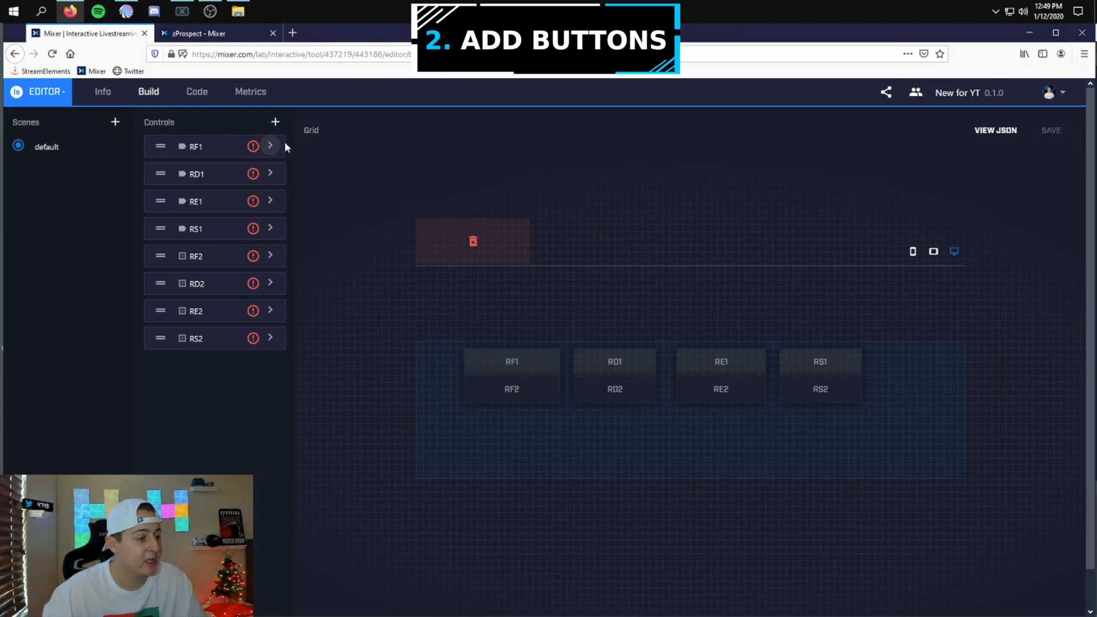
{"action": "left_click", "coordinate": [618, 360]}
{"action": "left_click", "coordinate": [718, 359]}
{"action": "left_click", "coordinate": [820, 361]}
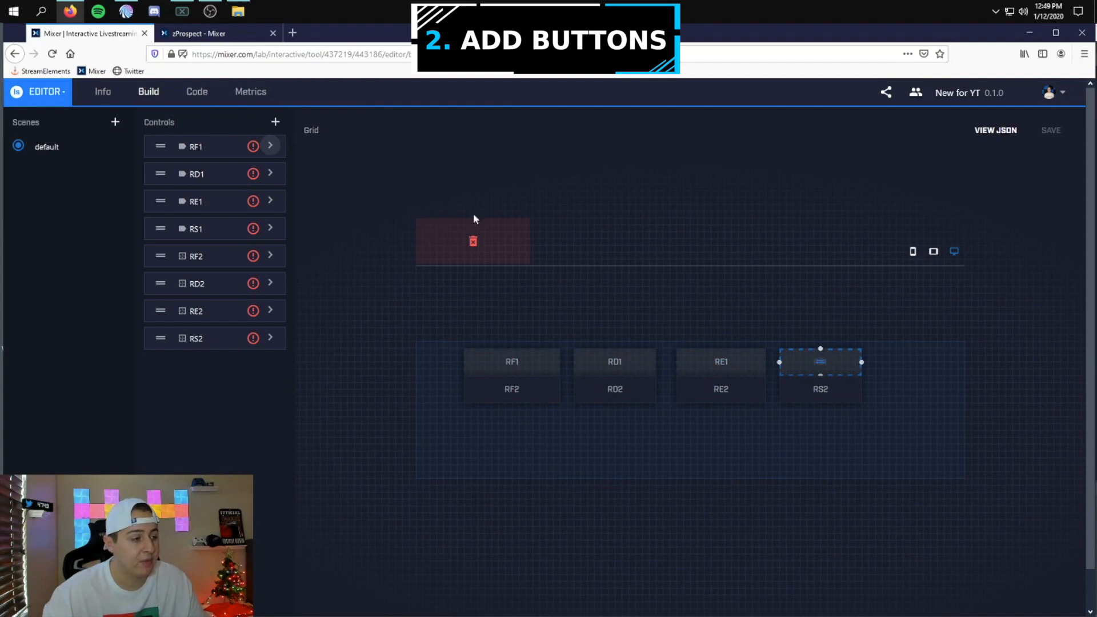
- Set the RF1 label's text to "Recent Follower" and the RD1 label's text to "Recent Donation"
{"action": "left_click", "coordinate": [270, 146]}
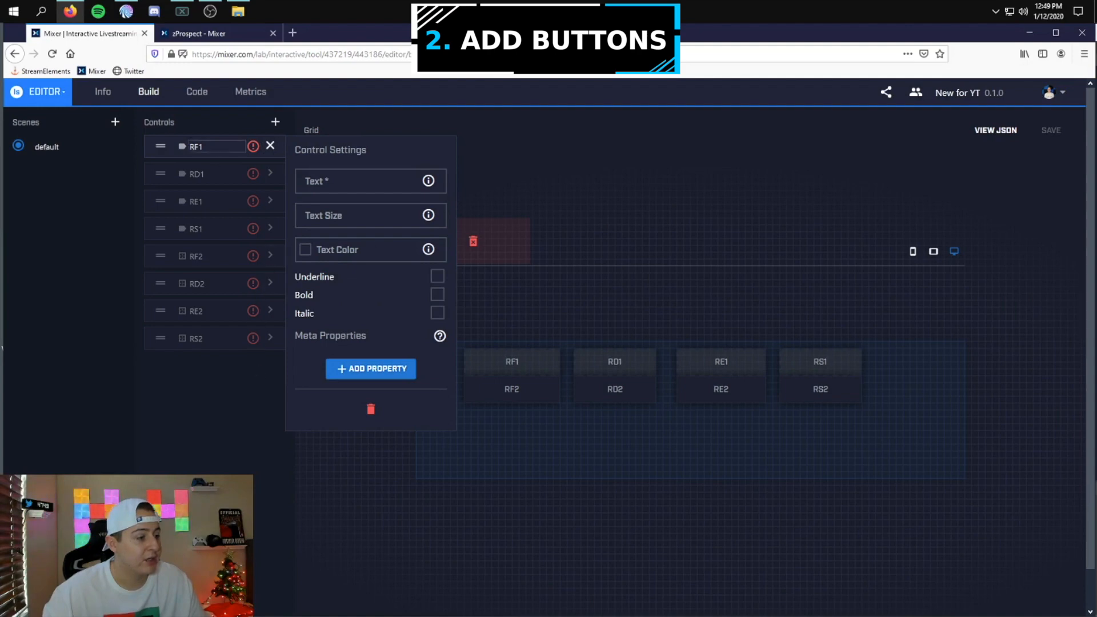
{"action": "left_click", "coordinate": [375, 174]}
{"action": "type", "text": "Re"}
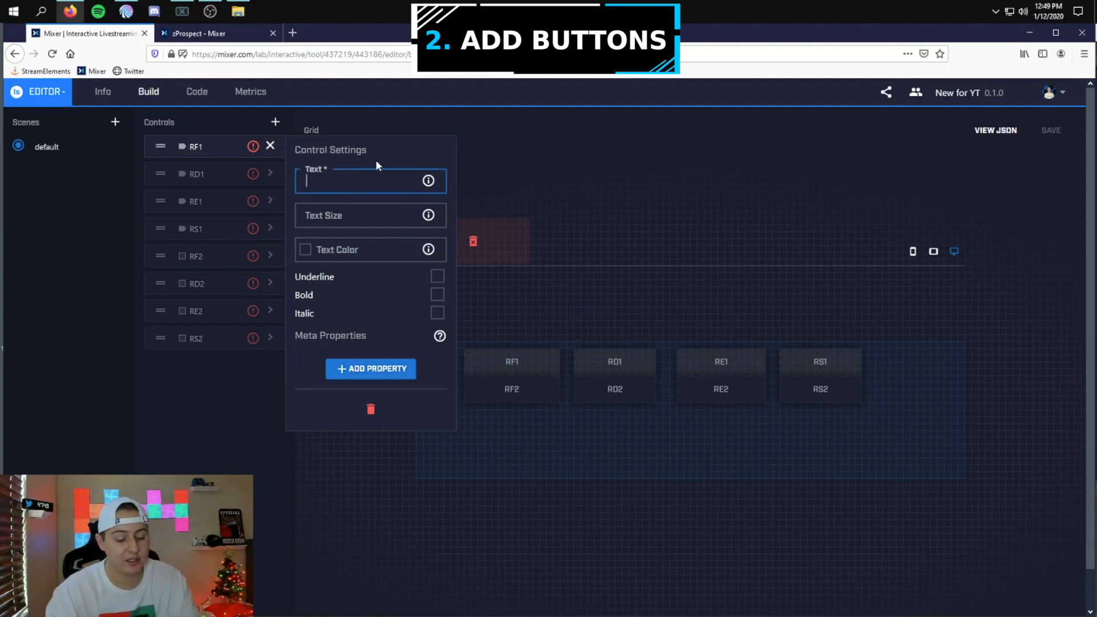
{"action": "type", "text": "cent Follower"}
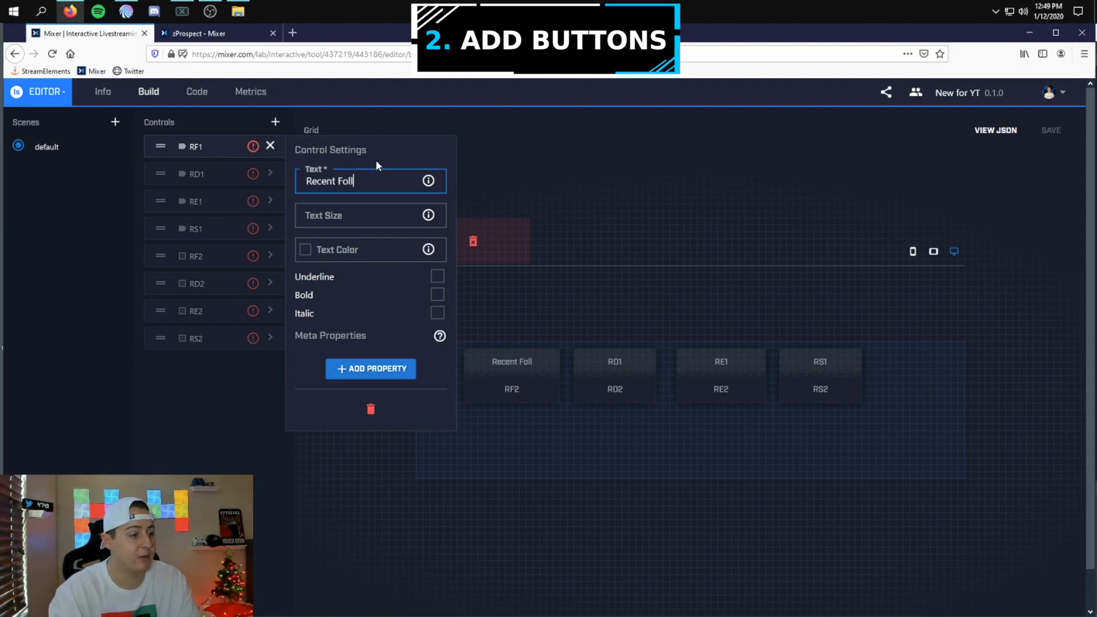
{"action": "left_click", "coordinate": [270, 174]}
{"action": "left_click", "coordinate": [343, 207]}
{"action": "type", "text": "Recent Donation"}
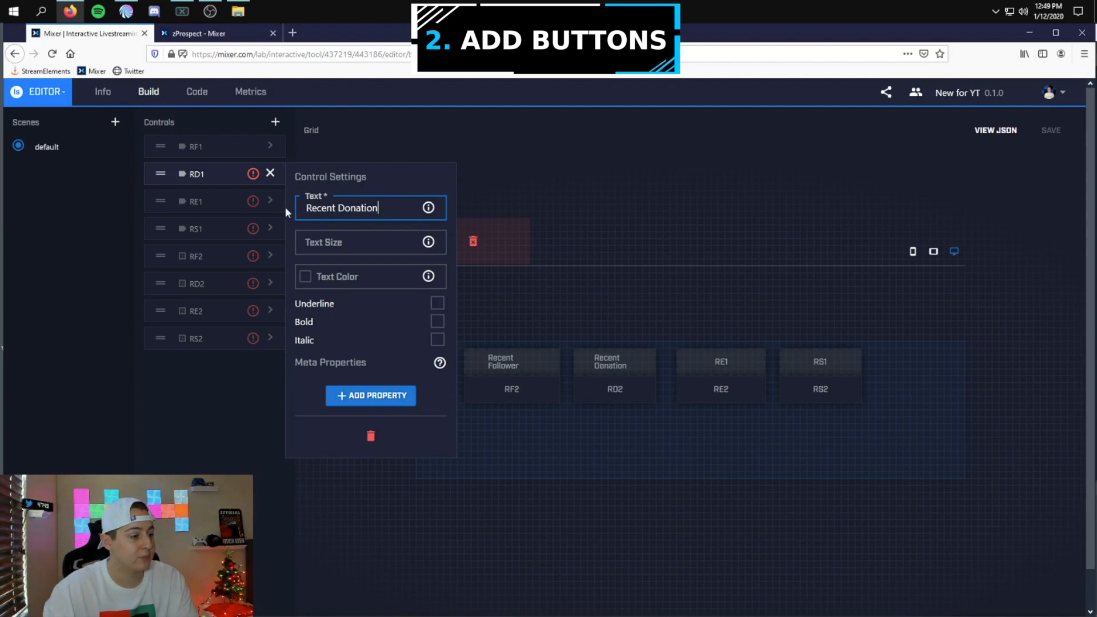
- Set the RE1 label's text to "Recent Embers" and the RS1 label's text to "Recent Sub"
{"action": "left_click", "coordinate": [269, 206]}
{"action": "left_click", "coordinate": [353, 236]}
{"action": "type", "text": "Recent Embers"}
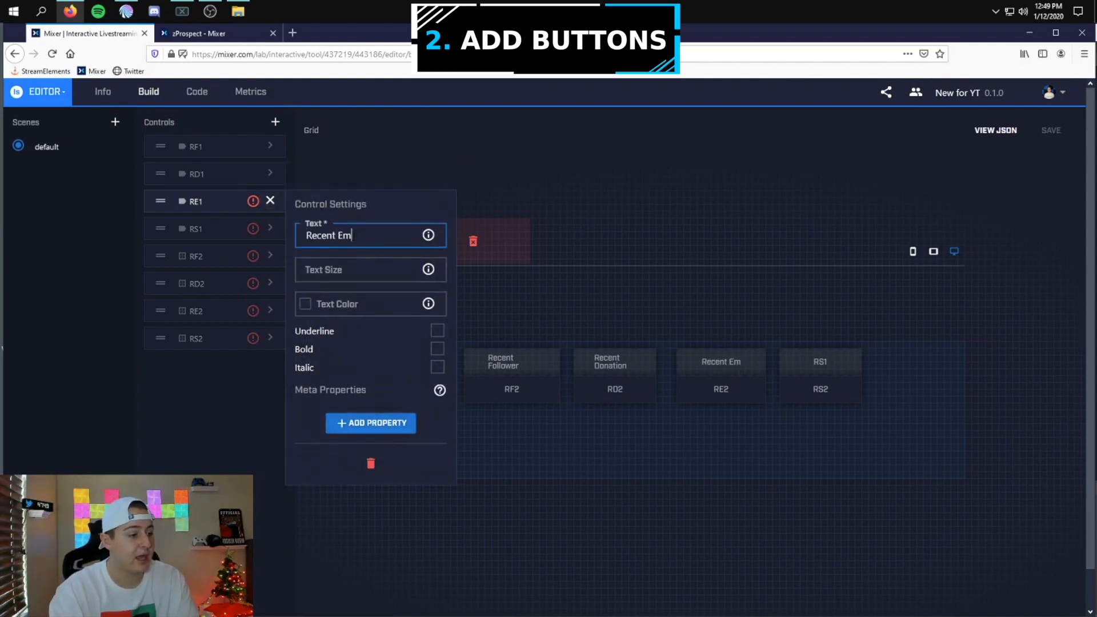
{"action": "left_click", "coordinate": [278, 233]}
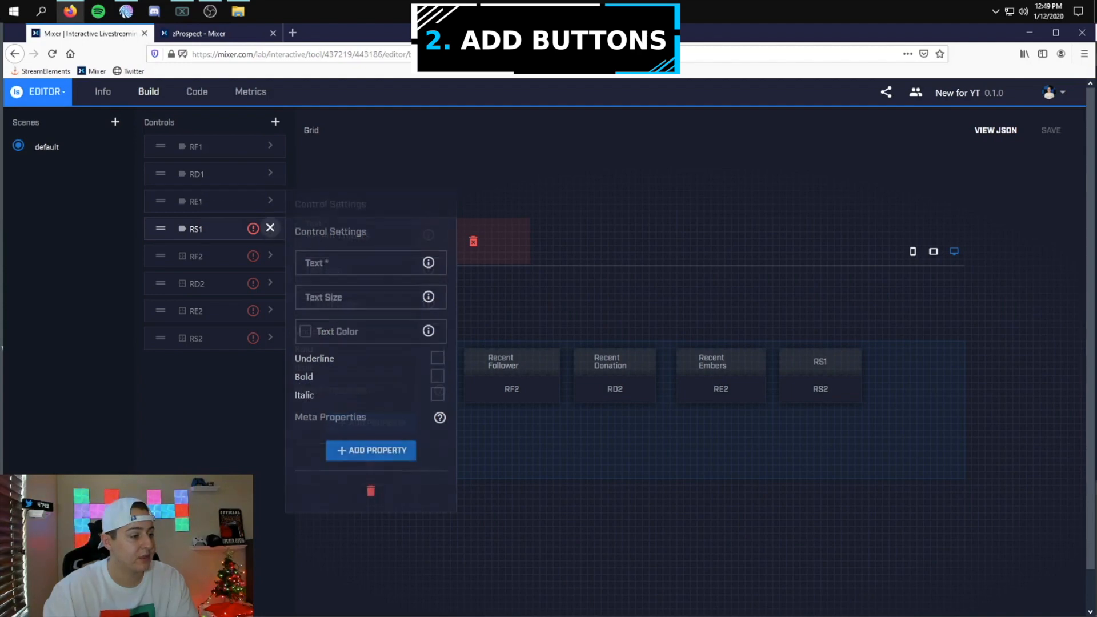
{"action": "left_click", "coordinate": [362, 262]}
{"action": "type", "text": "Recent Sub"}
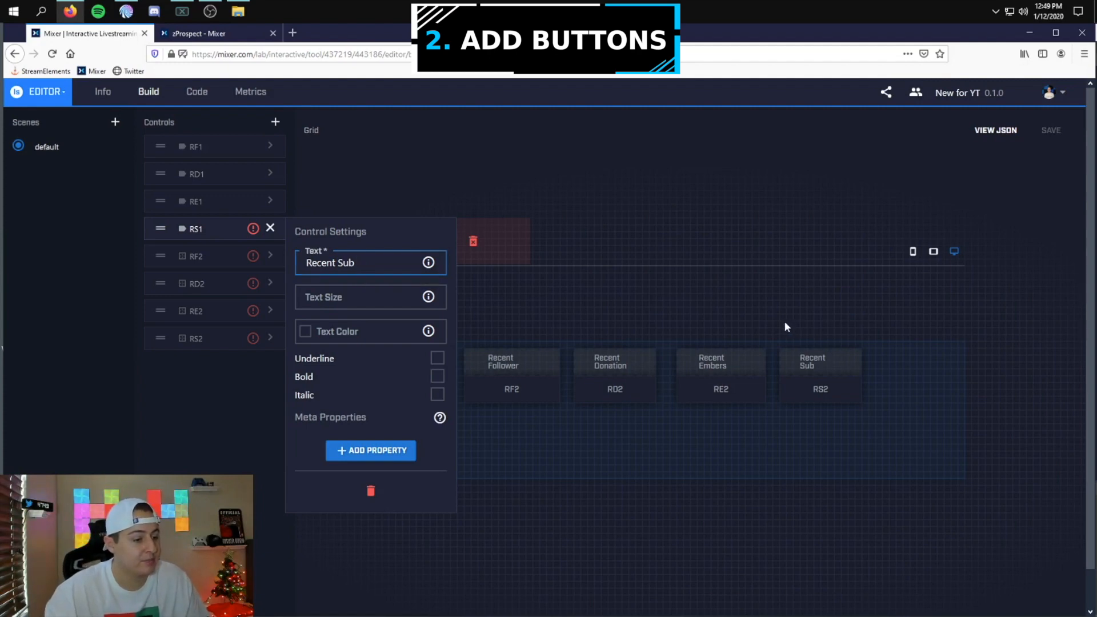
{"action": "left_click", "coordinate": [270, 228]}
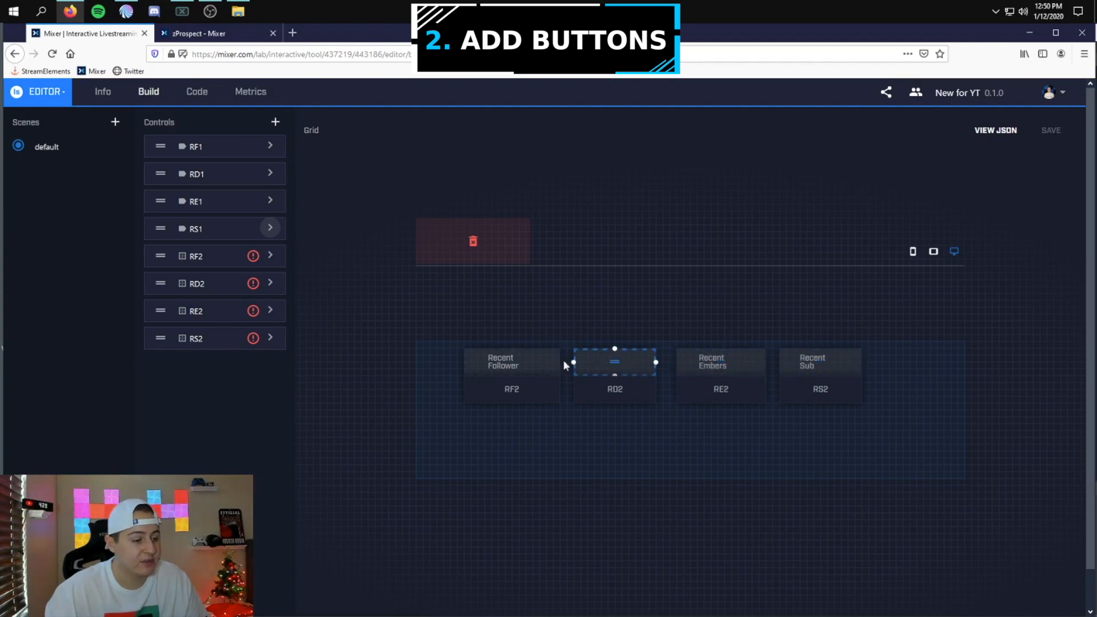
- Give the RF2, RD2 and RE2 buttons blank text in their control settings
{"action": "left_click", "coordinate": [407, 289]}
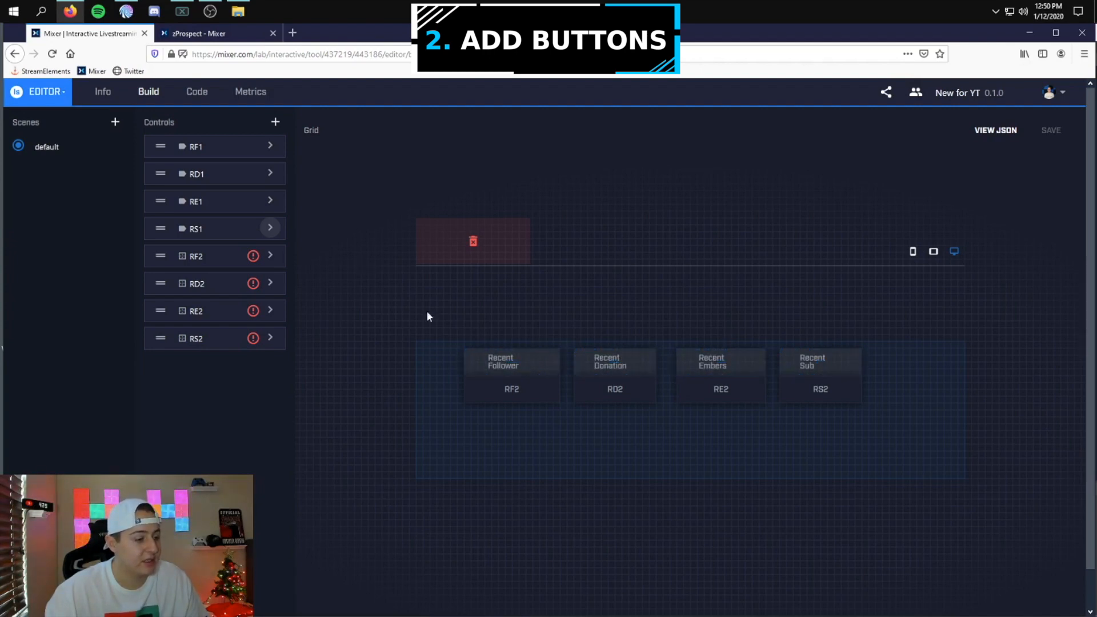
{"action": "left_click", "coordinate": [510, 391]}
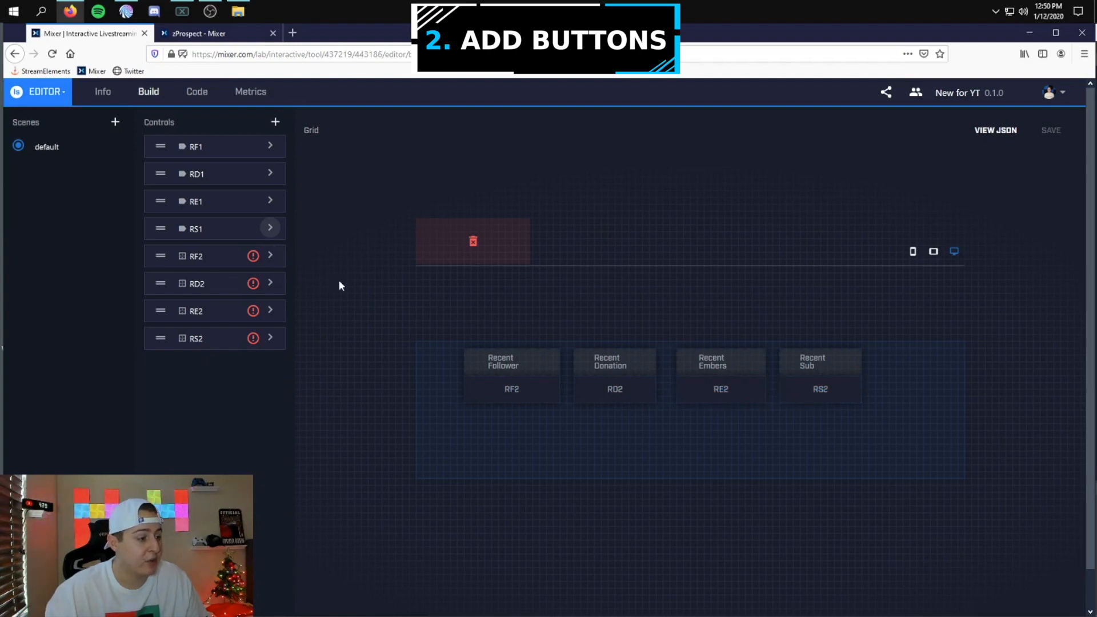
{"action": "left_click", "coordinate": [271, 256]}
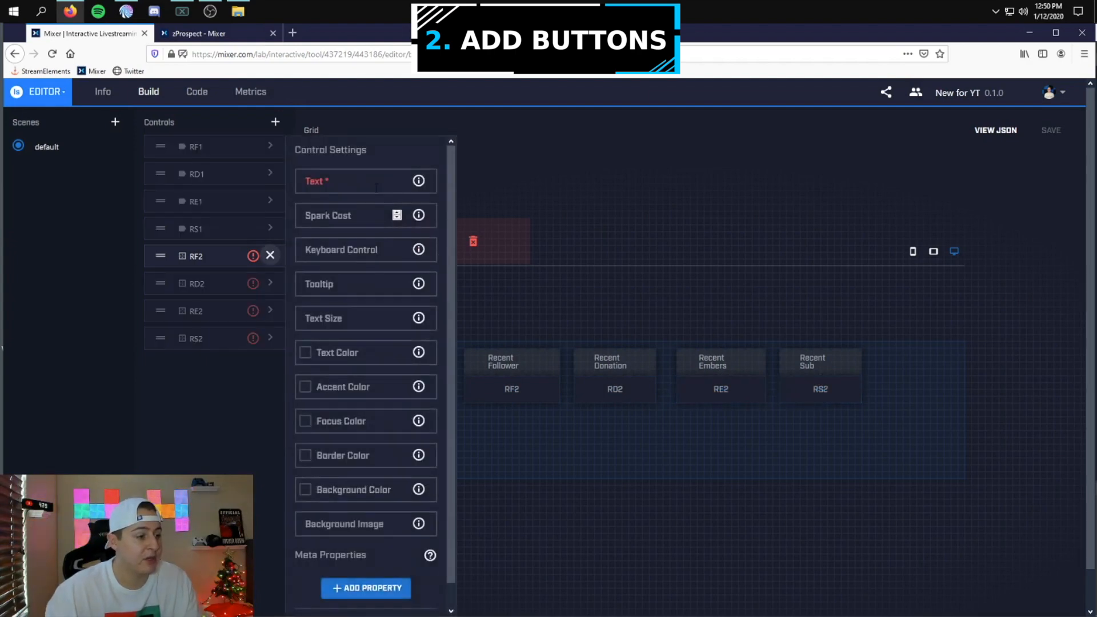
{"action": "left_click", "coordinate": [270, 284]}
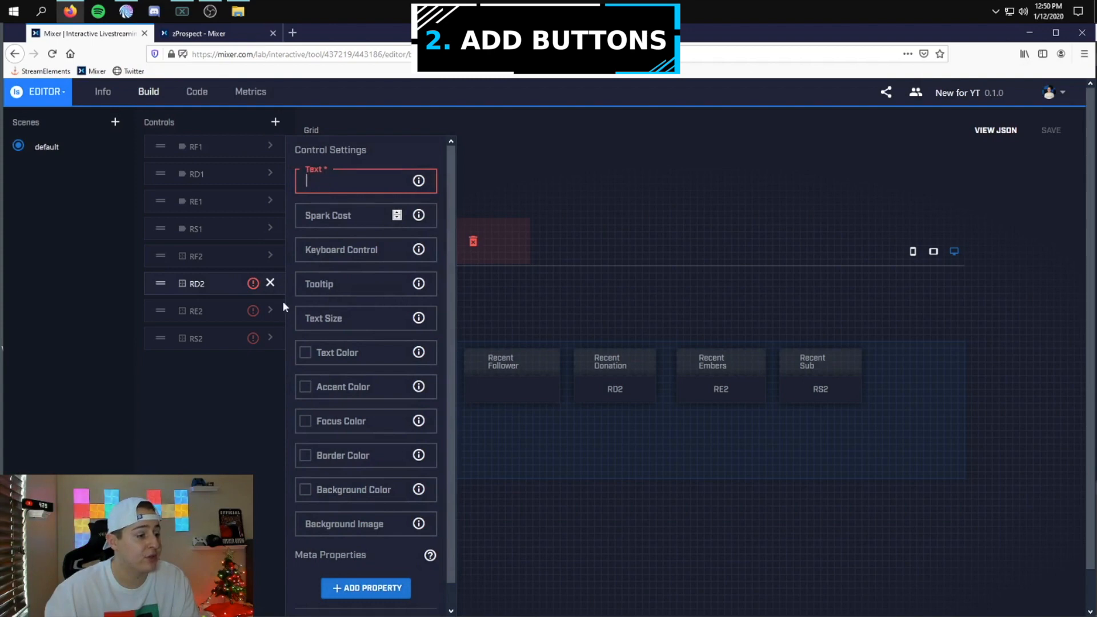
{"action": "left_click", "coordinate": [272, 311]}
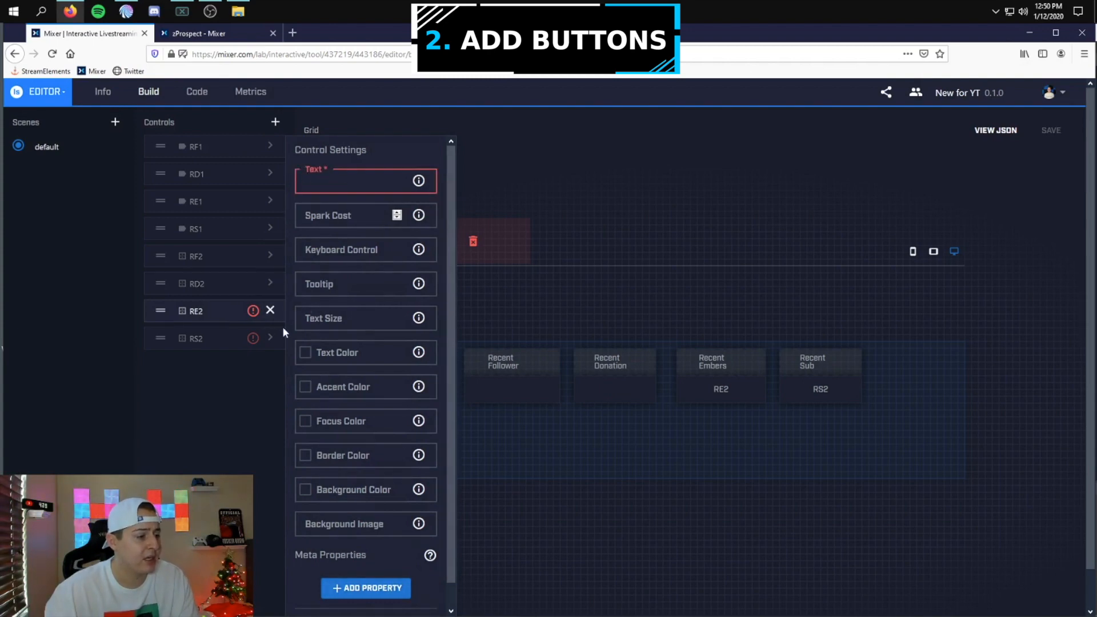
{"action": "left_click", "coordinate": [270, 338]}
{"action": "left_click", "coordinate": [270, 338]}
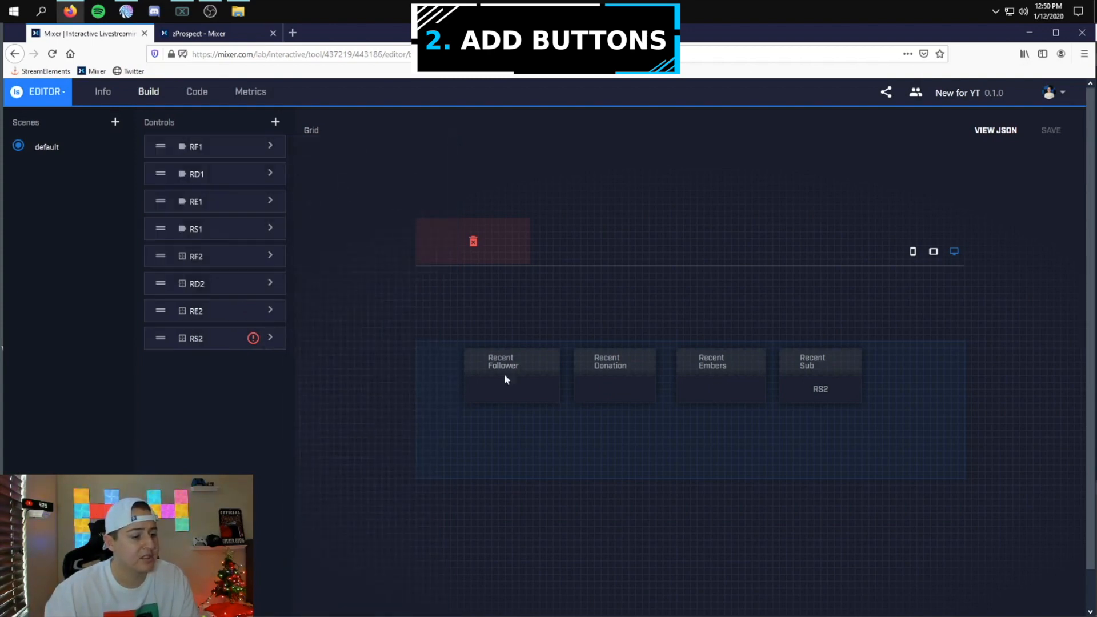
- Give the RS2 button blank text in its control settings
{"action": "left_click", "coordinate": [817, 395]}
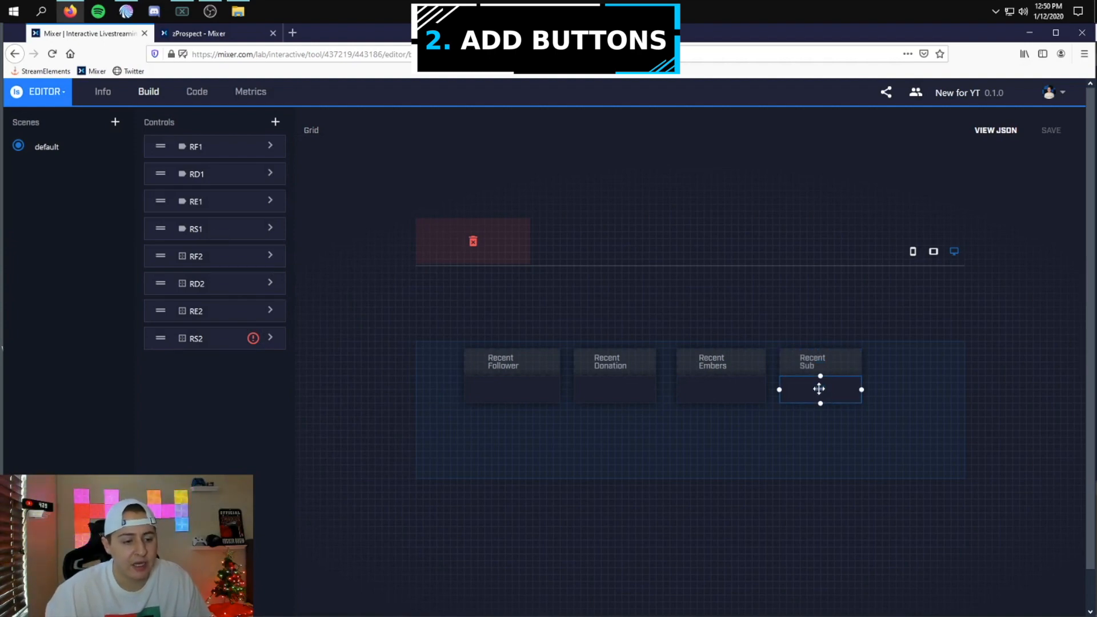
{"action": "left_click", "coordinate": [272, 338]}
{"action": "left_click", "coordinate": [315, 182]}
{"action": "left_click", "coordinate": [602, 228]}
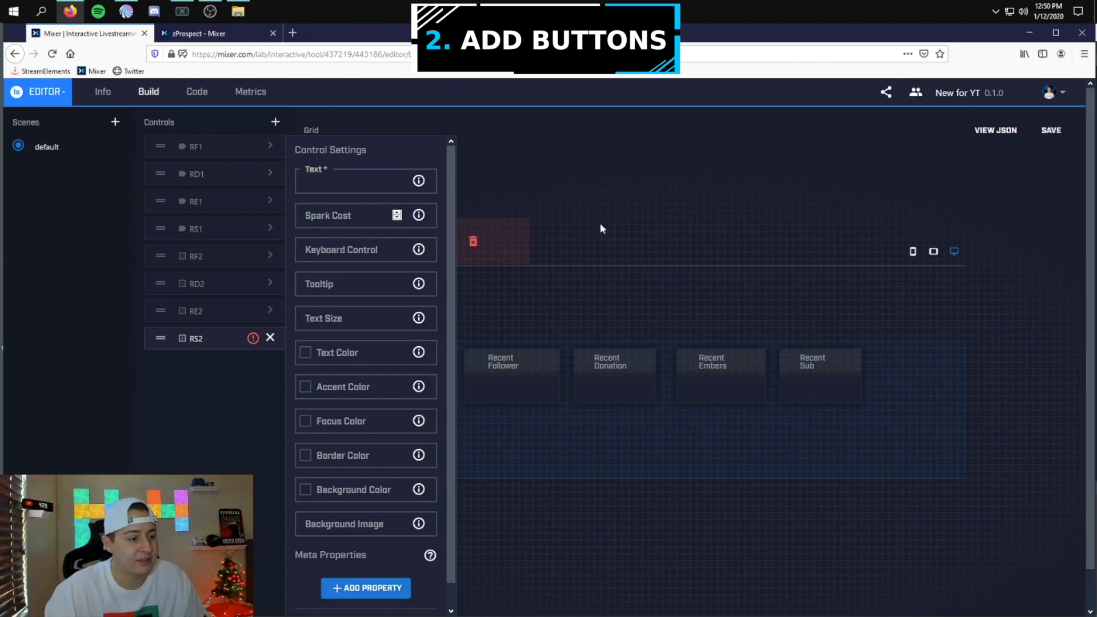
{"action": "left_click", "coordinate": [270, 337]}
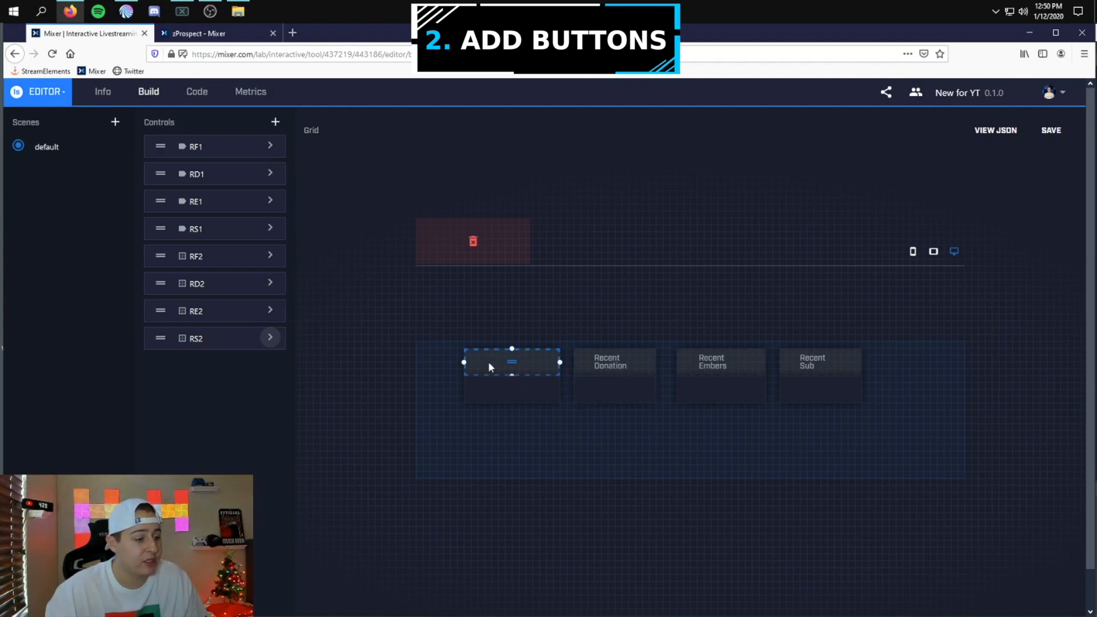
- Review the control settings of the RF1 label and the RF2 button, and save the layout
{"action": "left_click", "coordinate": [270, 145]}
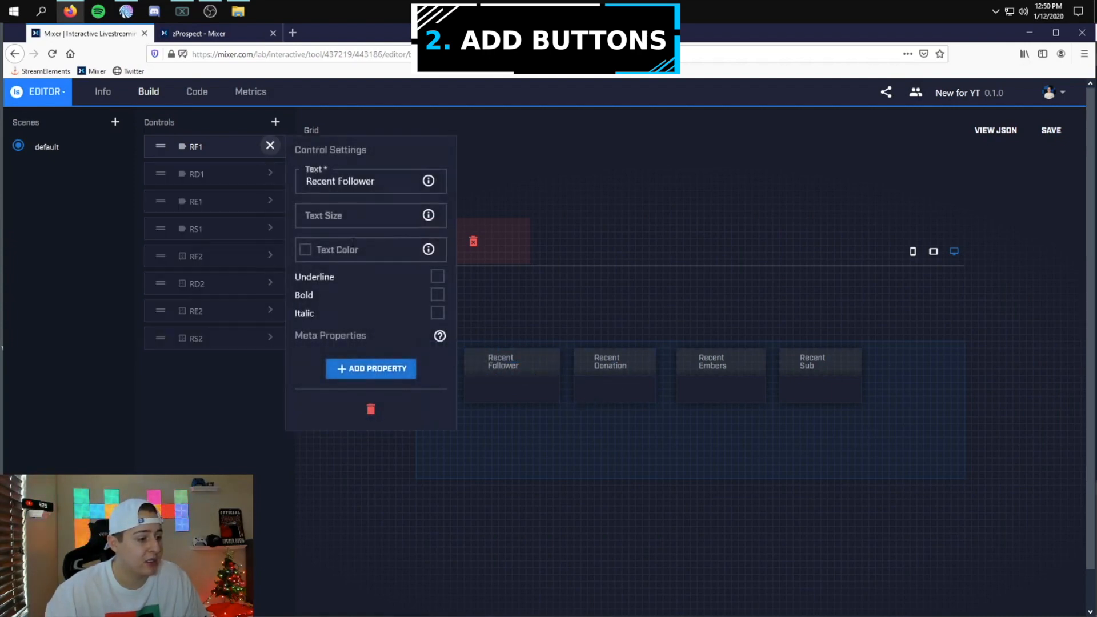
{"action": "left_click", "coordinate": [269, 262]}
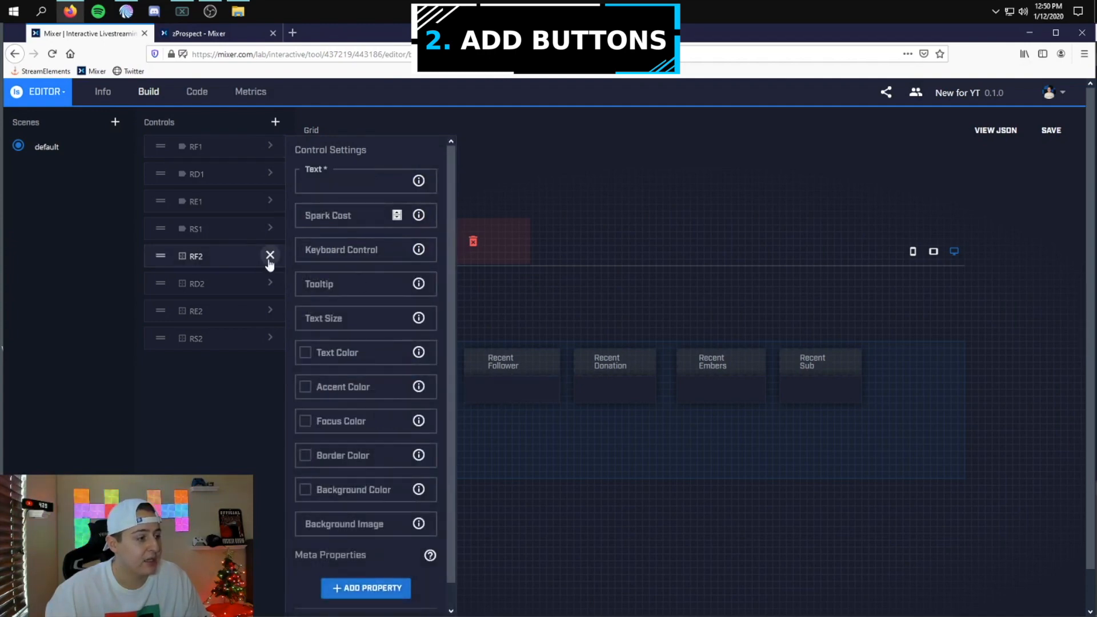
{"action": "left_click", "coordinate": [270, 256]}
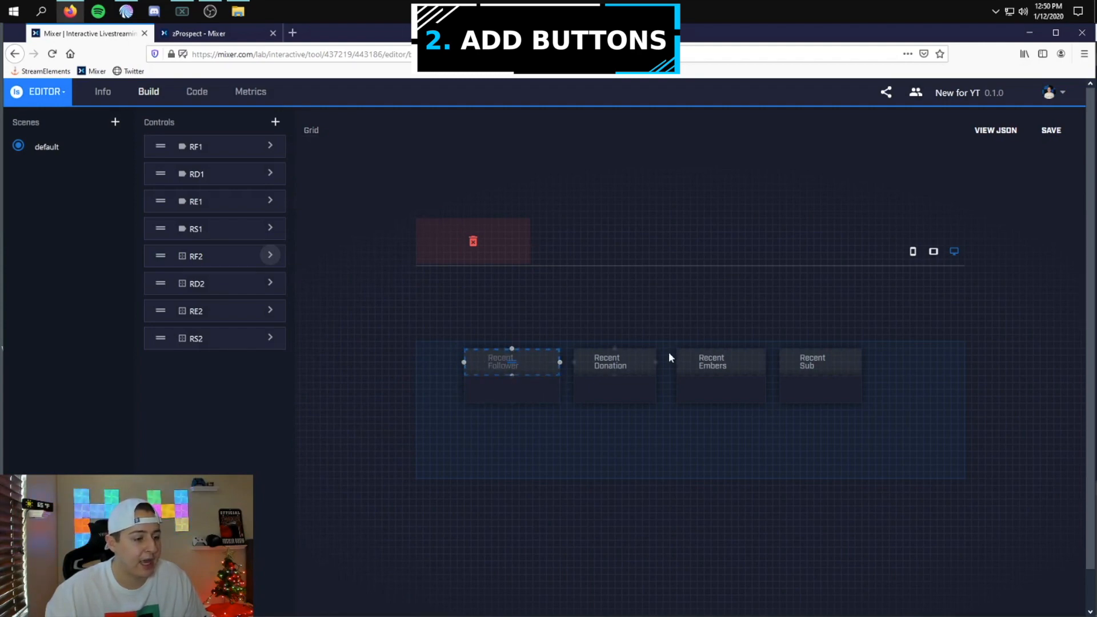
{"action": "left_click", "coordinate": [1053, 136]}
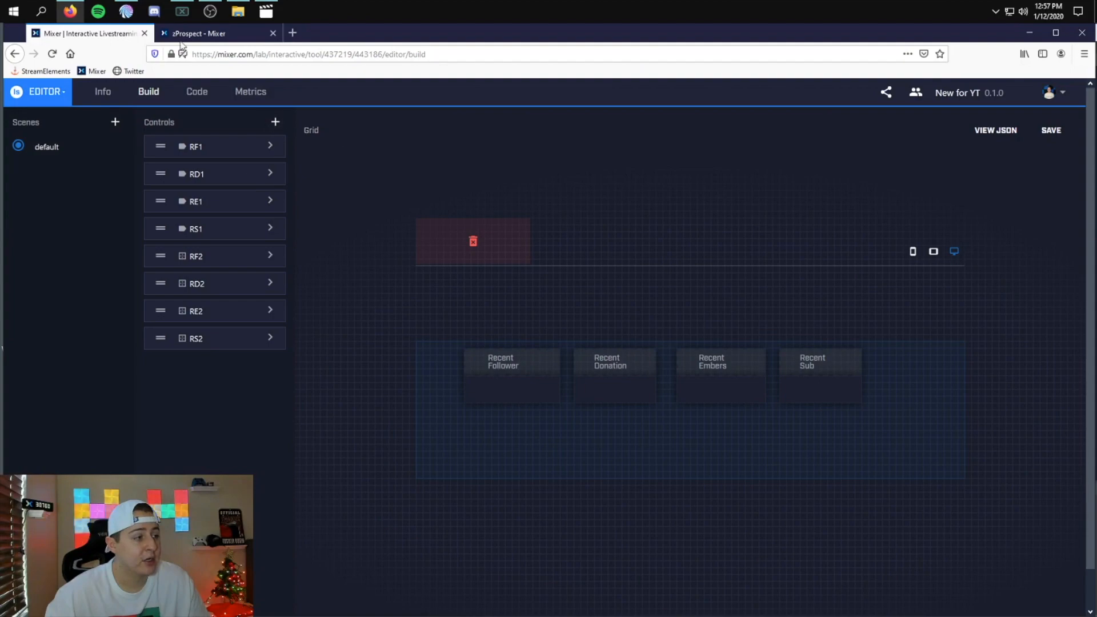
- Switch to Mix It Up and open its MixPlay page
{"action": "left_click", "coordinate": [125, 12]}
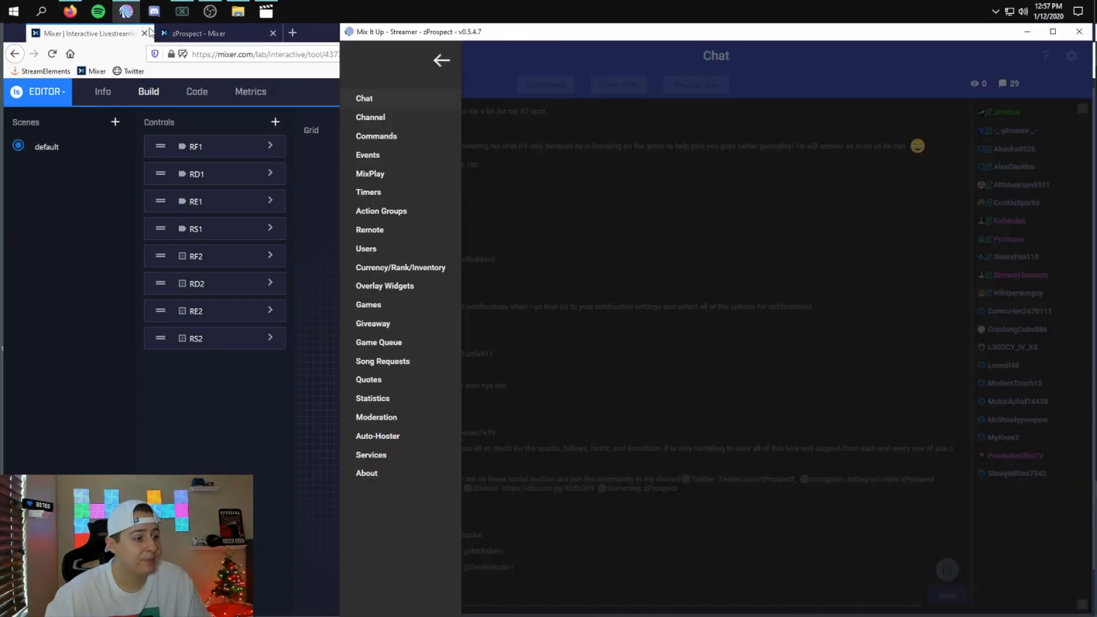
{"action": "left_click", "coordinate": [491, 106]}
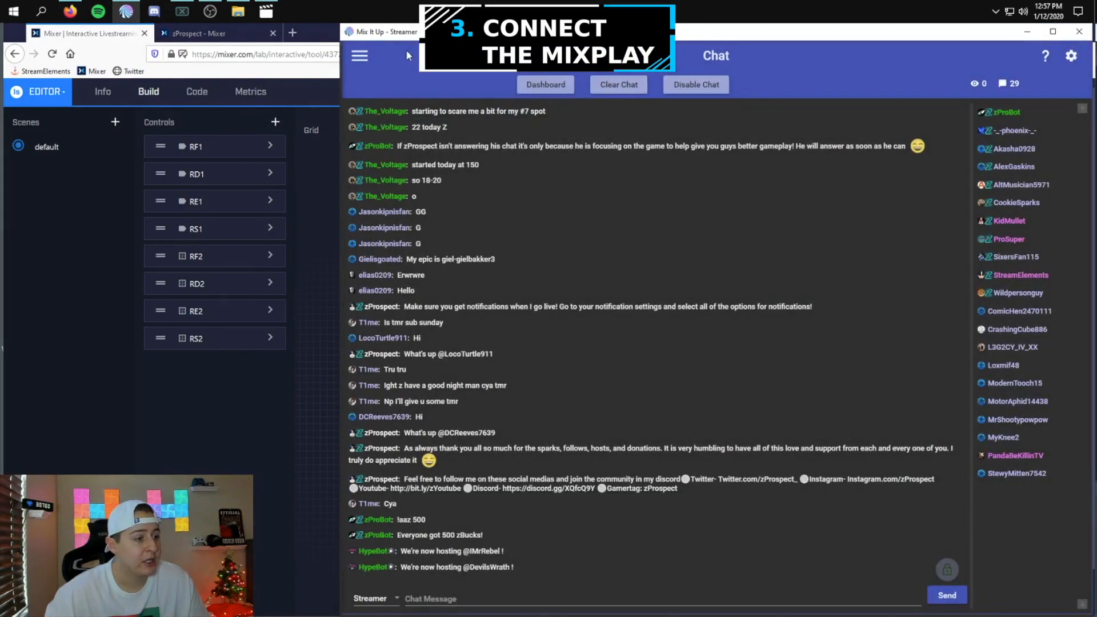
{"action": "left_click", "coordinate": [360, 56]}
{"action": "left_click", "coordinate": [391, 176]}
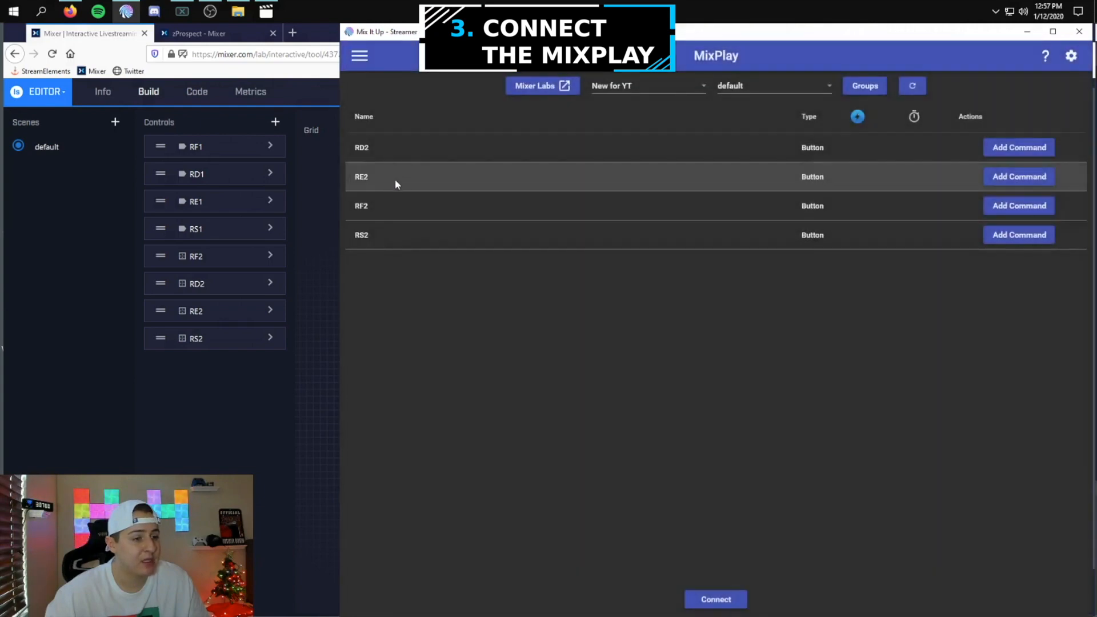
- Refresh the MixPlay project list, look through the available projects, and connect the New for YT project
{"action": "left_click", "coordinate": [670, 86]}
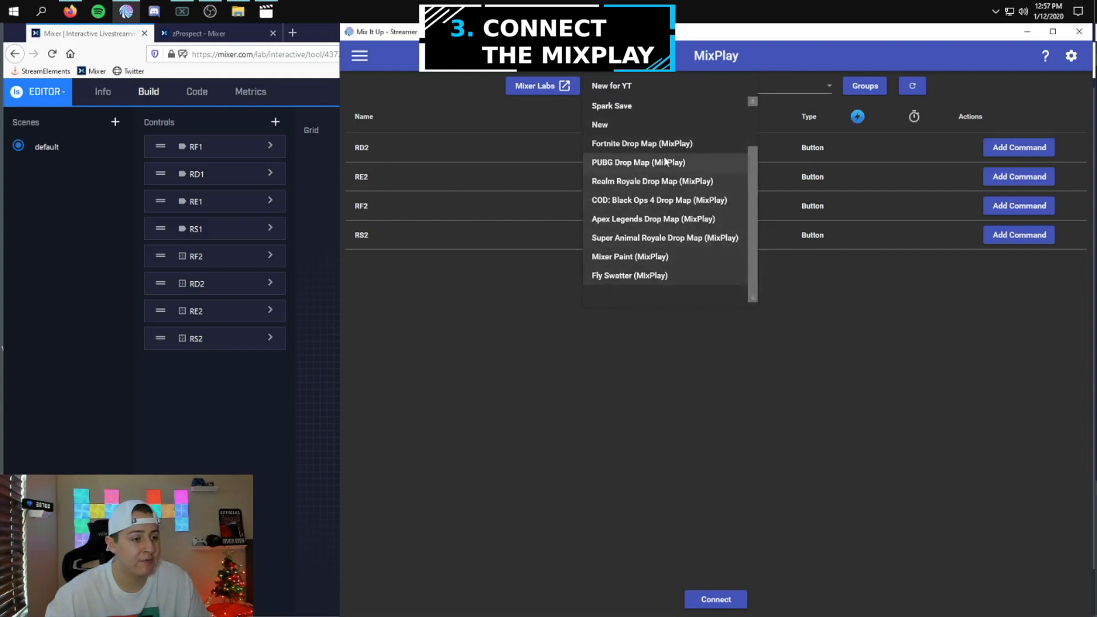
{"action": "left_click", "coordinate": [829, 308]}
{"action": "left_click", "coordinate": [908, 83]}
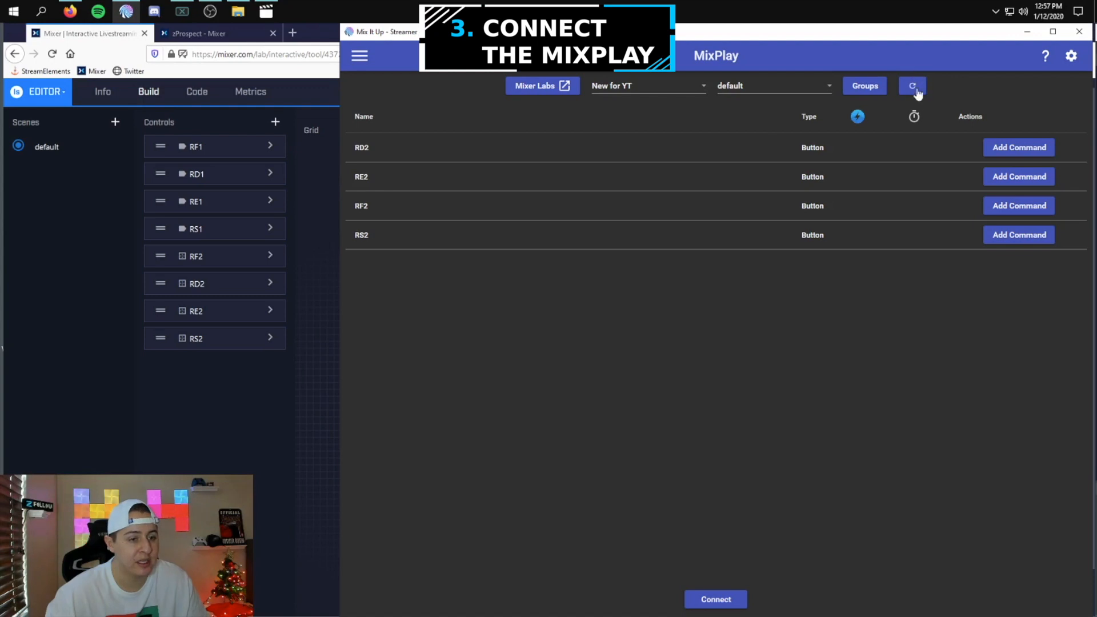
{"action": "left_click", "coordinate": [678, 87]}
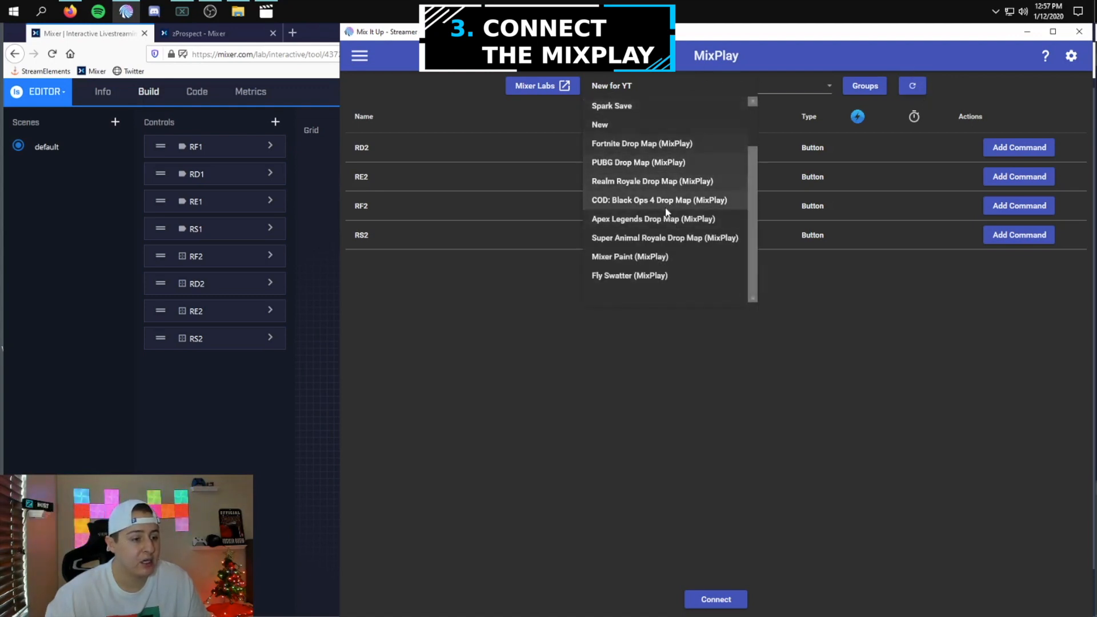
{"action": "scroll", "coordinate": [665, 213], "scroll_direction": "up", "scroll_amount": 2}
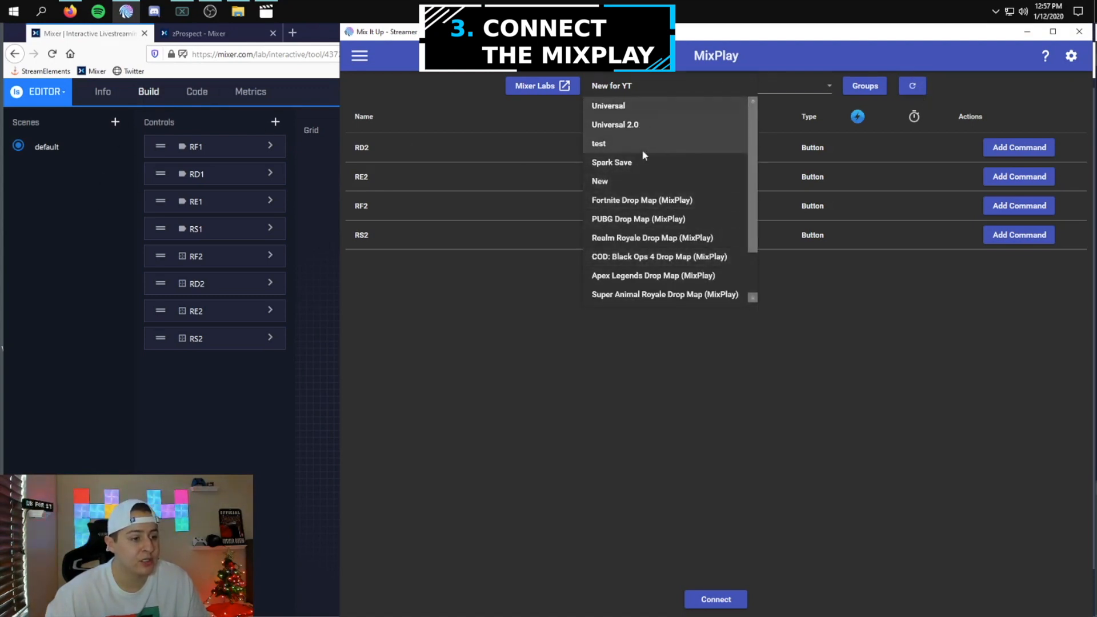
{"action": "scroll", "coordinate": [643, 175], "scroll_direction": "down", "scroll_amount": 3}
{"action": "left_click", "coordinate": [950, 326]}
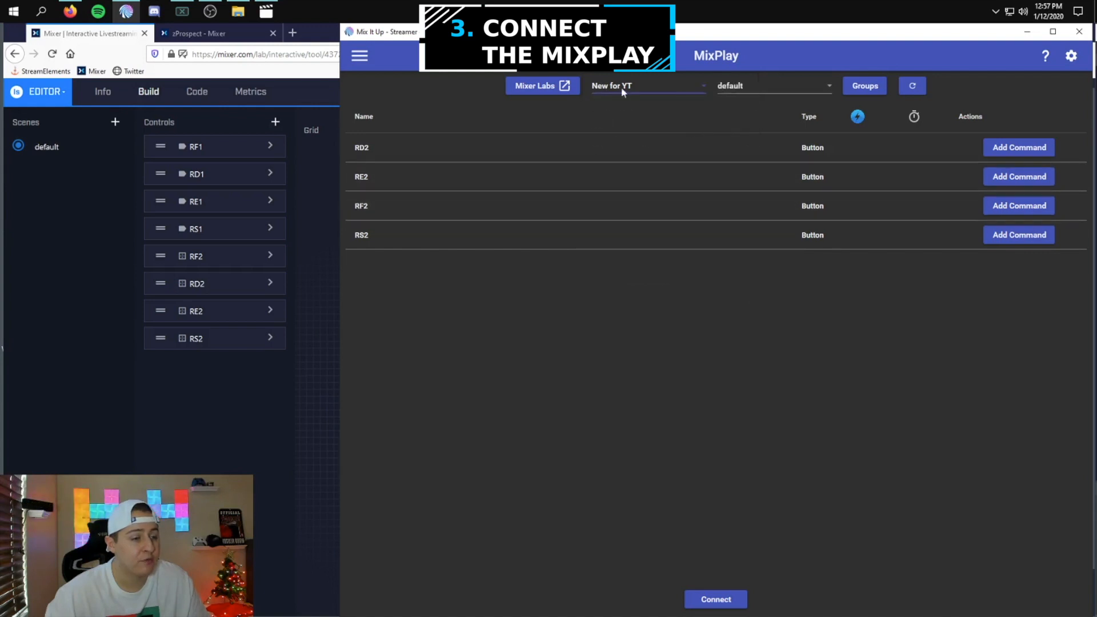
{"action": "left_click", "coordinate": [714, 600]}
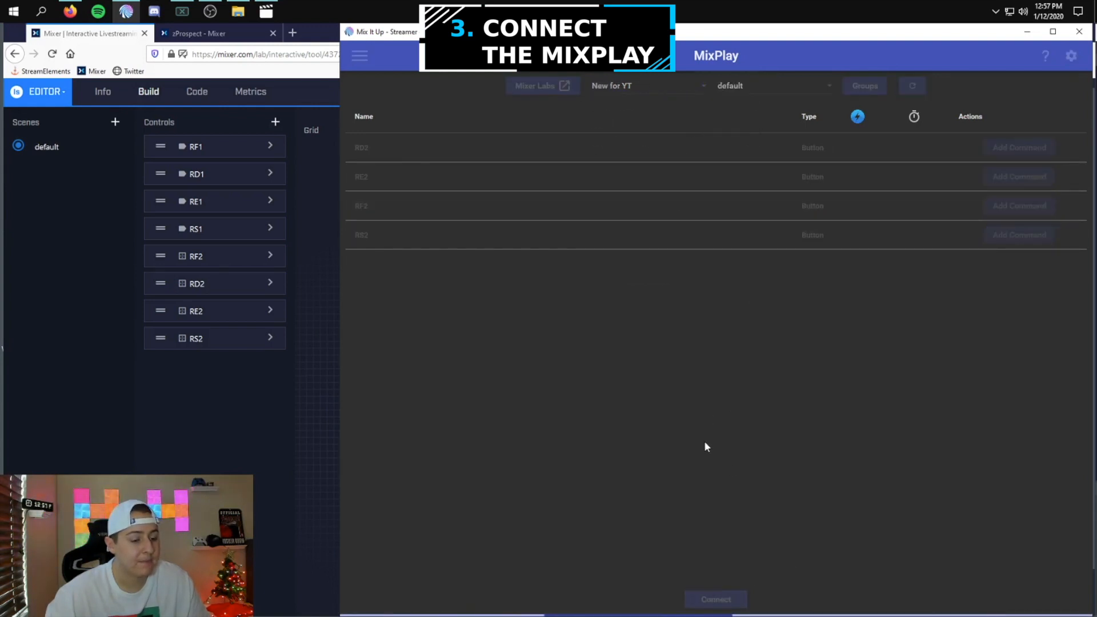
- Check the connected layout on the Mixer channel page in the browser and return to Mix It Up
{"action": "left_click", "coordinate": [198, 33]}
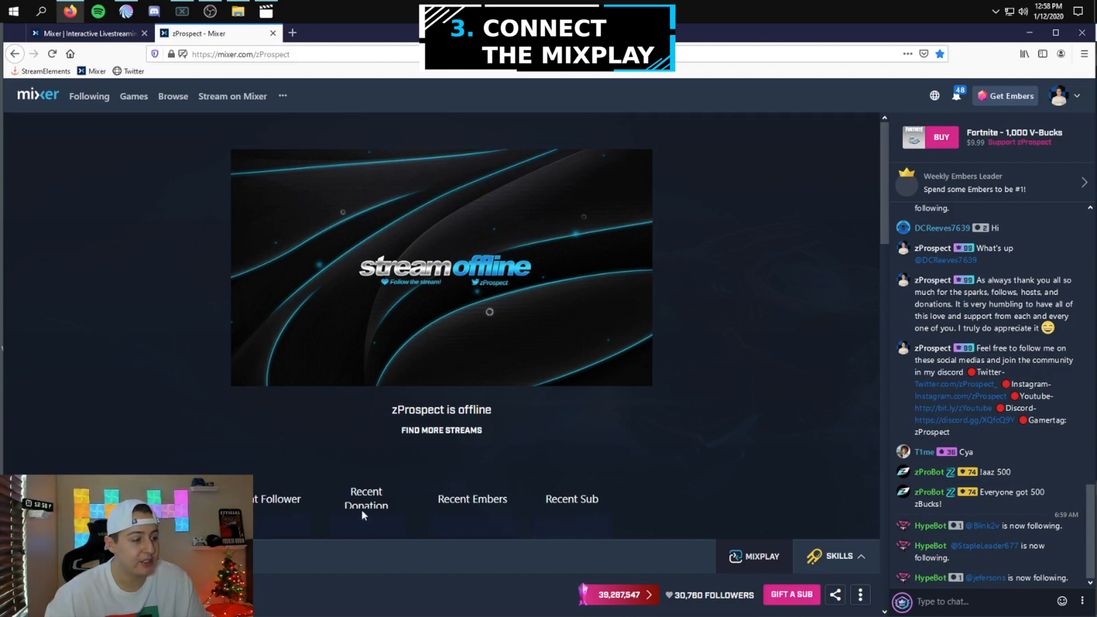
{"action": "left_click", "coordinate": [117, 36]}
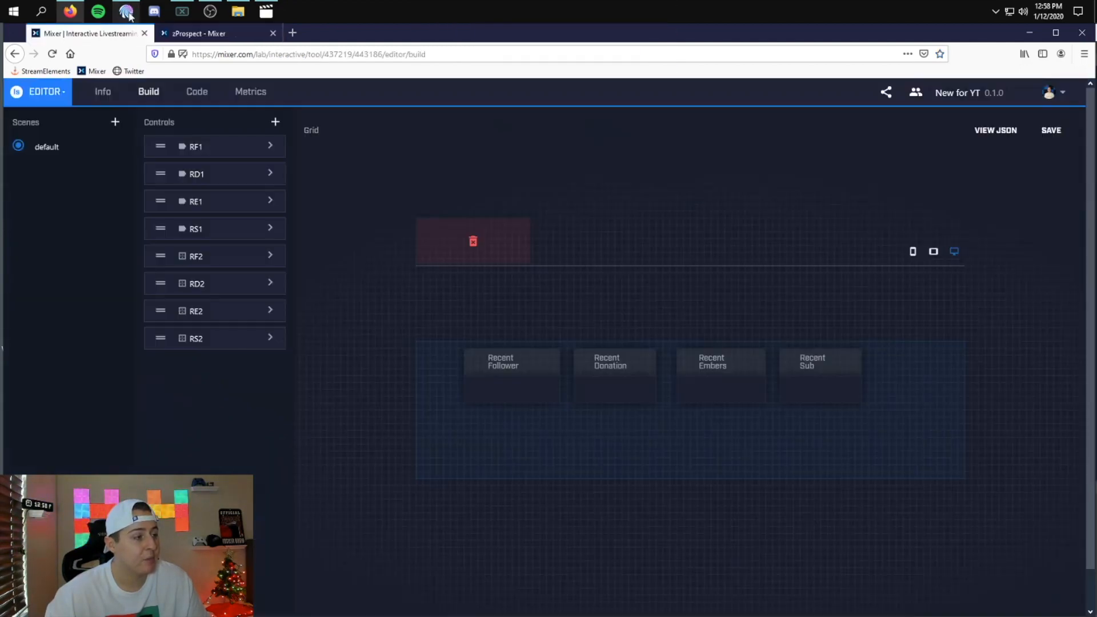
{"action": "left_click", "coordinate": [127, 12]}
- Open the Events page and start an advanced command for the Channel Followed event
{"action": "left_click", "coordinate": [358, 56]}
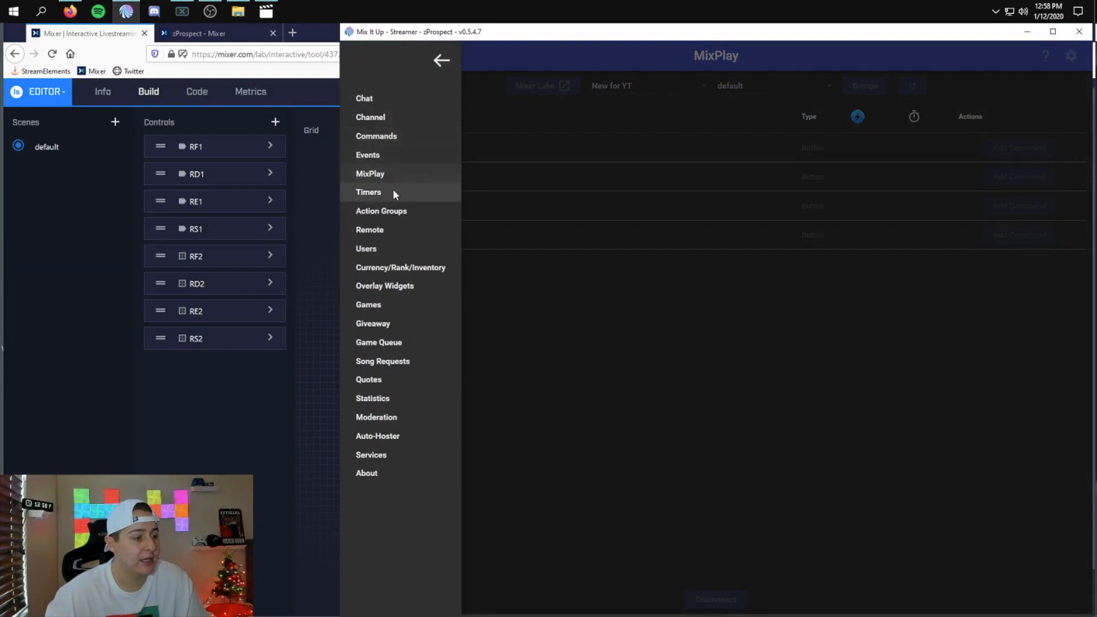
{"action": "left_click", "coordinate": [395, 158]}
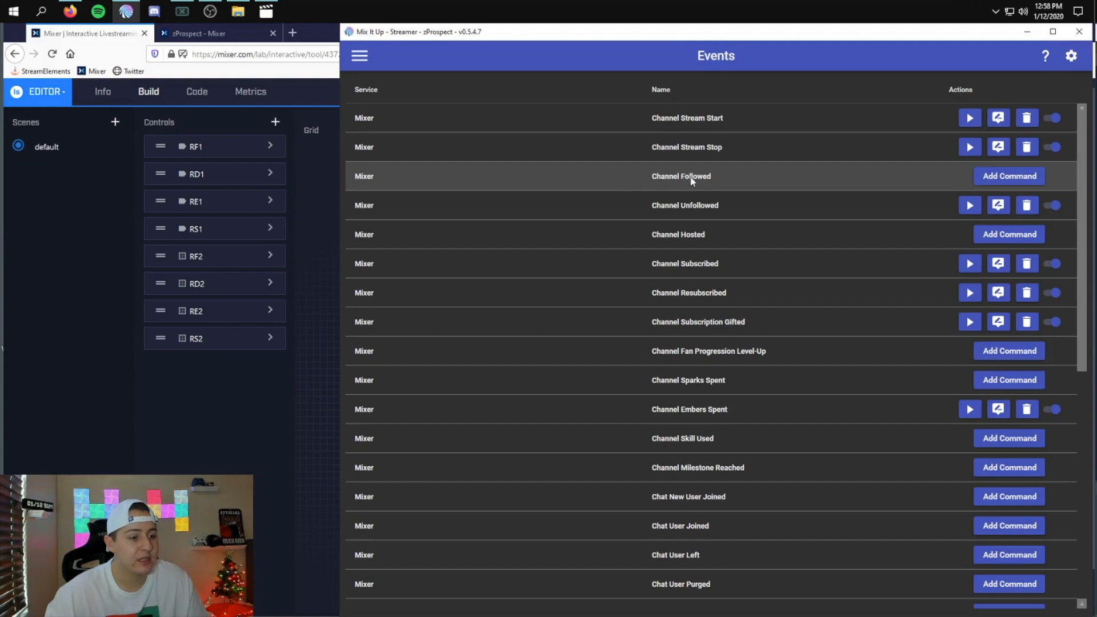
{"action": "left_click", "coordinate": [986, 176]}
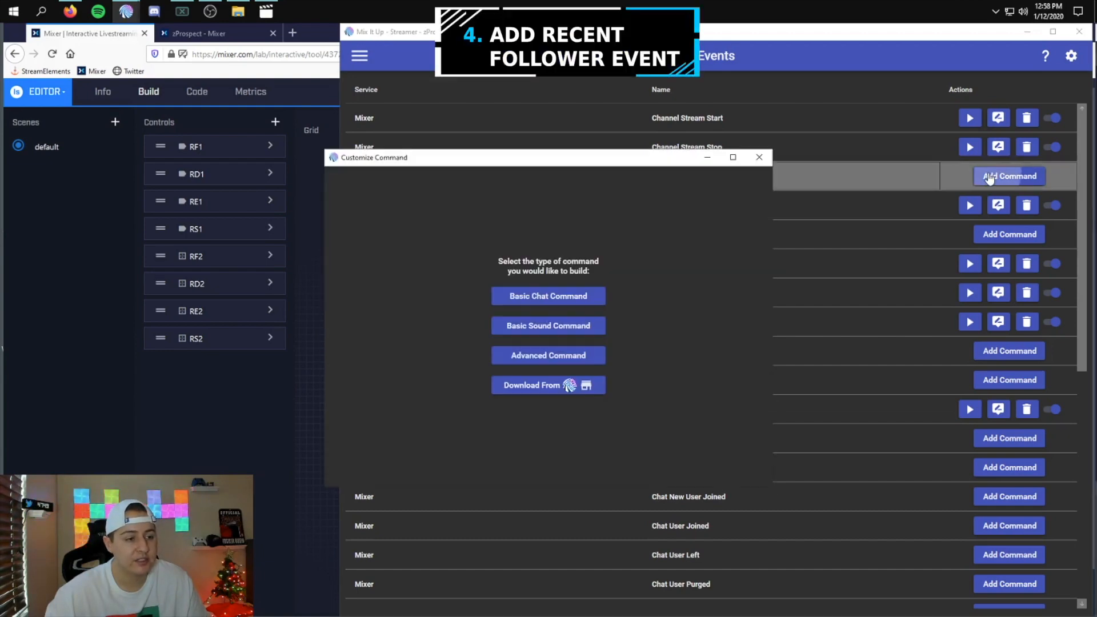
{"action": "left_click", "coordinate": [567, 358]}
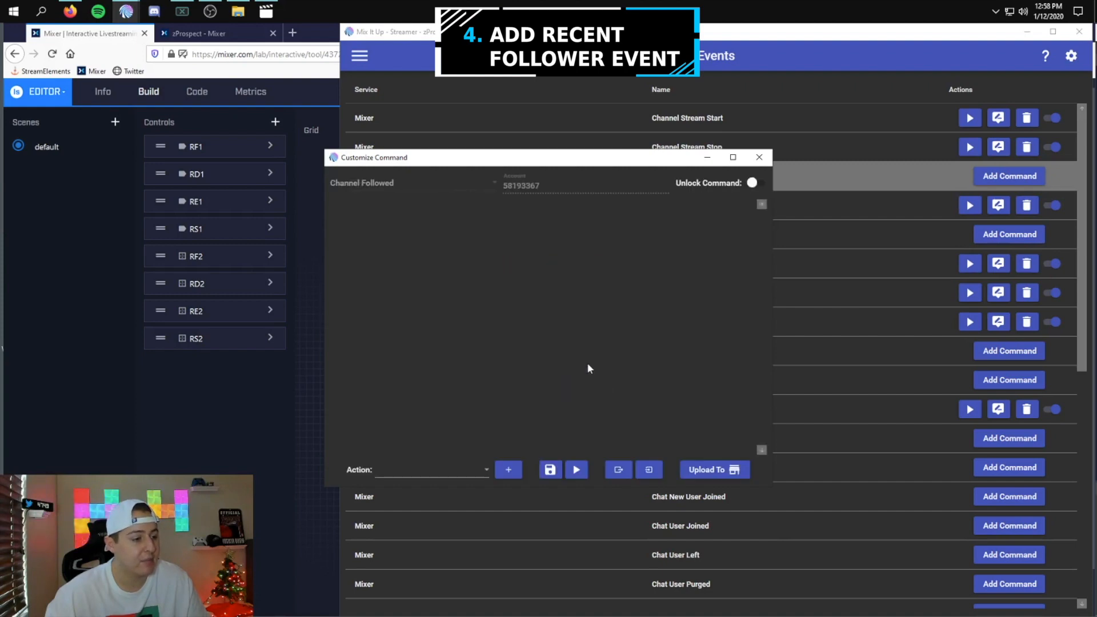
- Add a MixPlay action to the Channel Followed command
{"action": "left_click", "coordinate": [464, 473]}
{"action": "scroll", "coordinate": [446, 378], "scroll_direction": "down", "scroll_amount": 5}
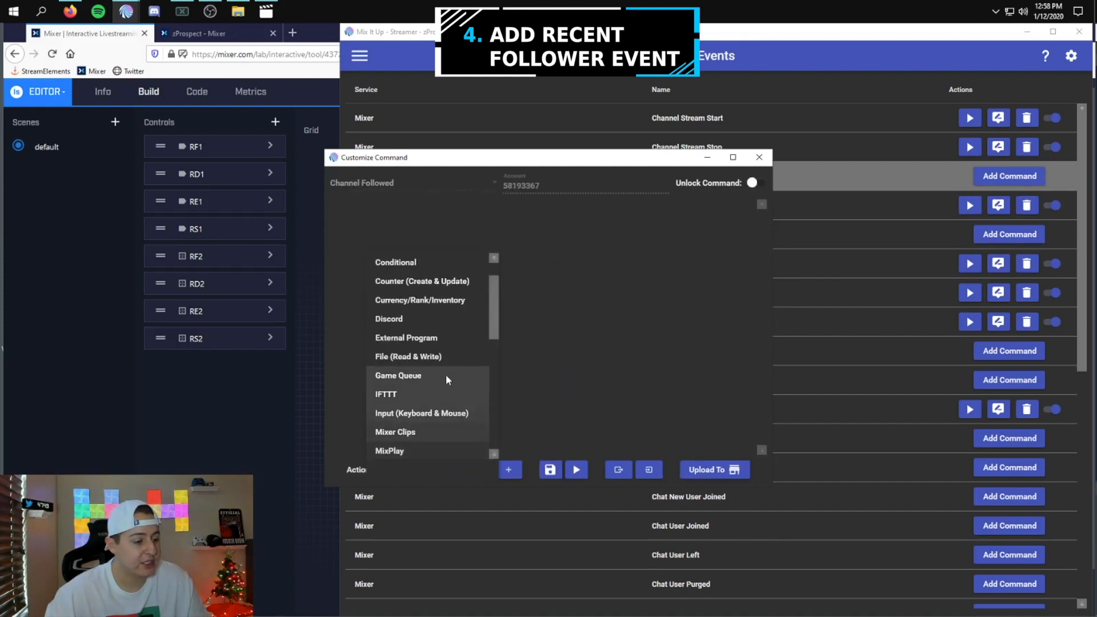
{"action": "scroll", "coordinate": [444, 379], "scroll_direction": "down", "scroll_amount": 4}
{"action": "scroll", "coordinate": [434, 385], "scroll_direction": "up", "scroll_amount": 7}
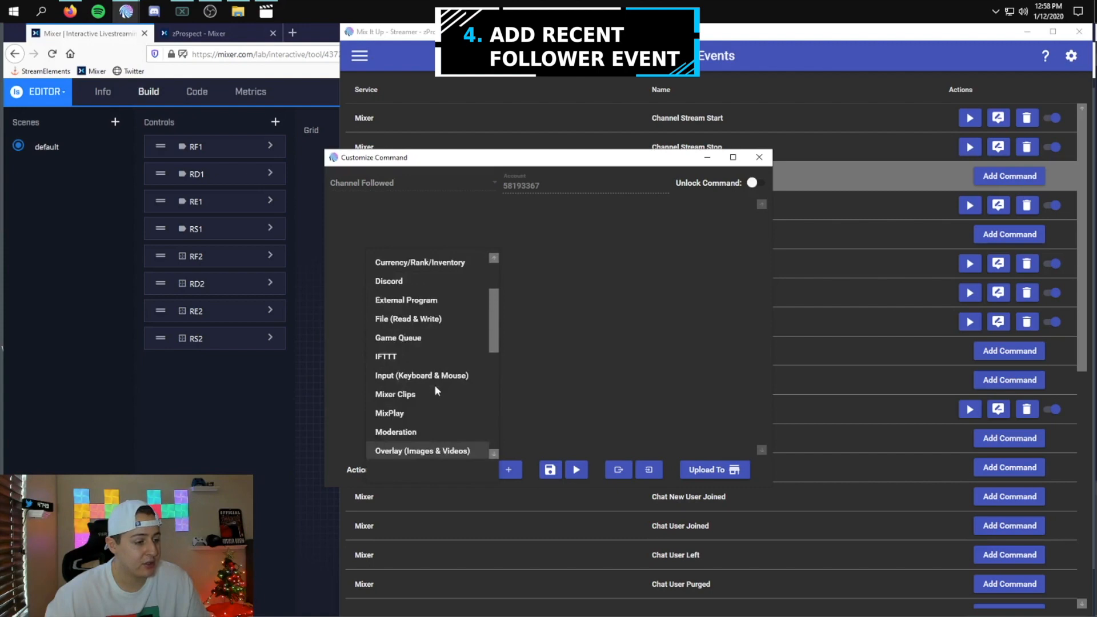
{"action": "scroll", "coordinate": [432, 386], "scroll_direction": "down", "scroll_amount": 3}
{"action": "left_click", "coordinate": [424, 328]}
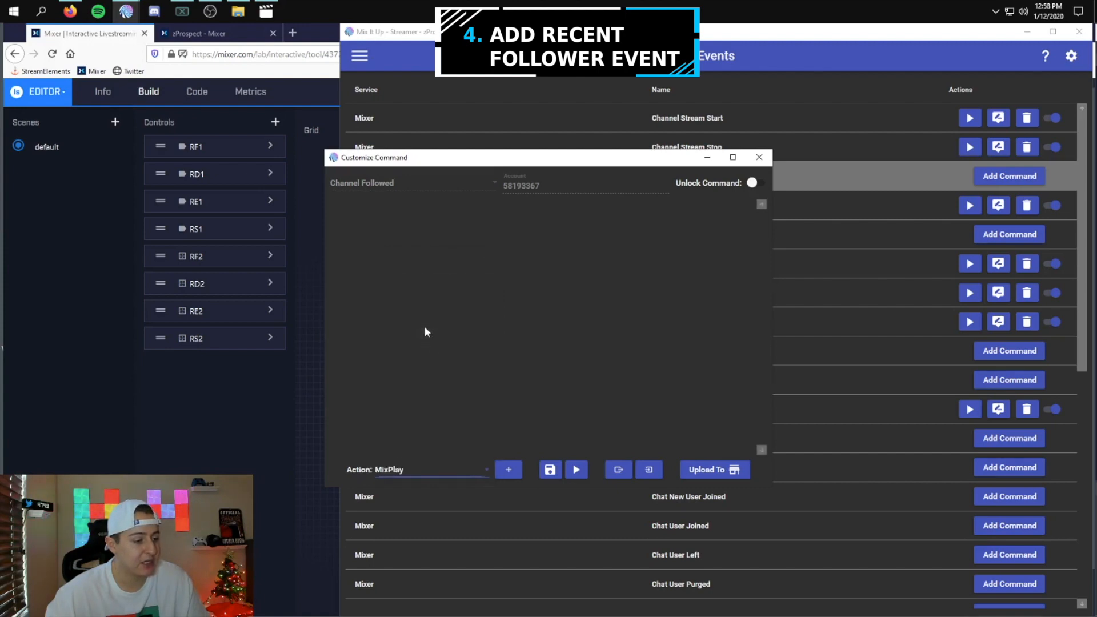
{"action": "left_click", "coordinate": [509, 470]}
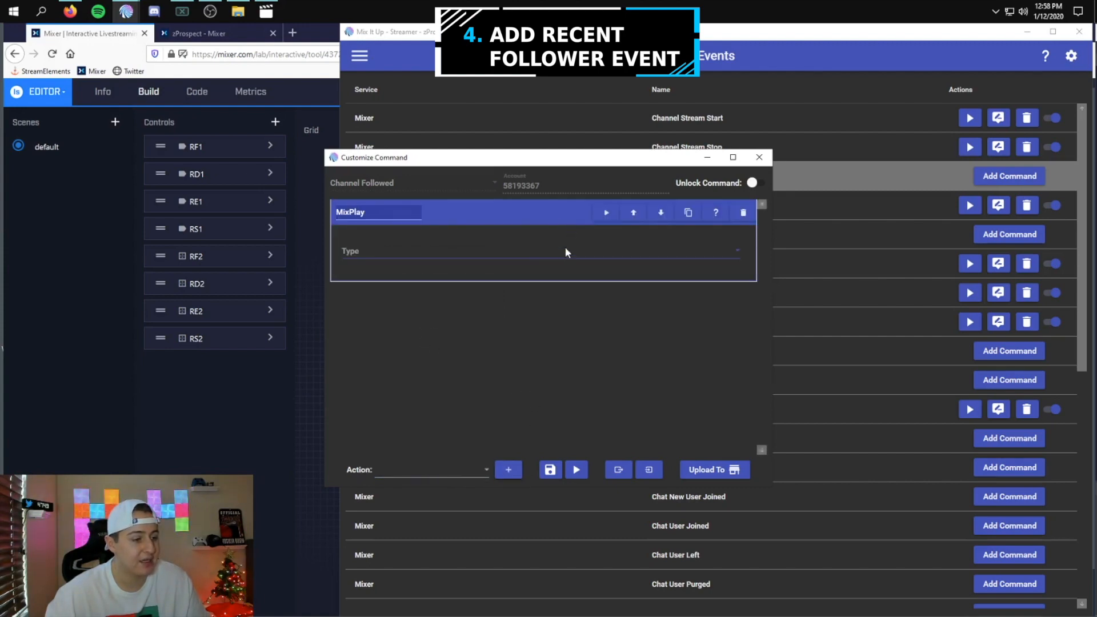
- Set the MixPlay action's type to Update Control and its control ID to RF2
{"action": "left_click", "coordinate": [447, 256]}
{"action": "scroll", "coordinate": [447, 345], "scroll_direction": "down", "scroll_amount": 1}
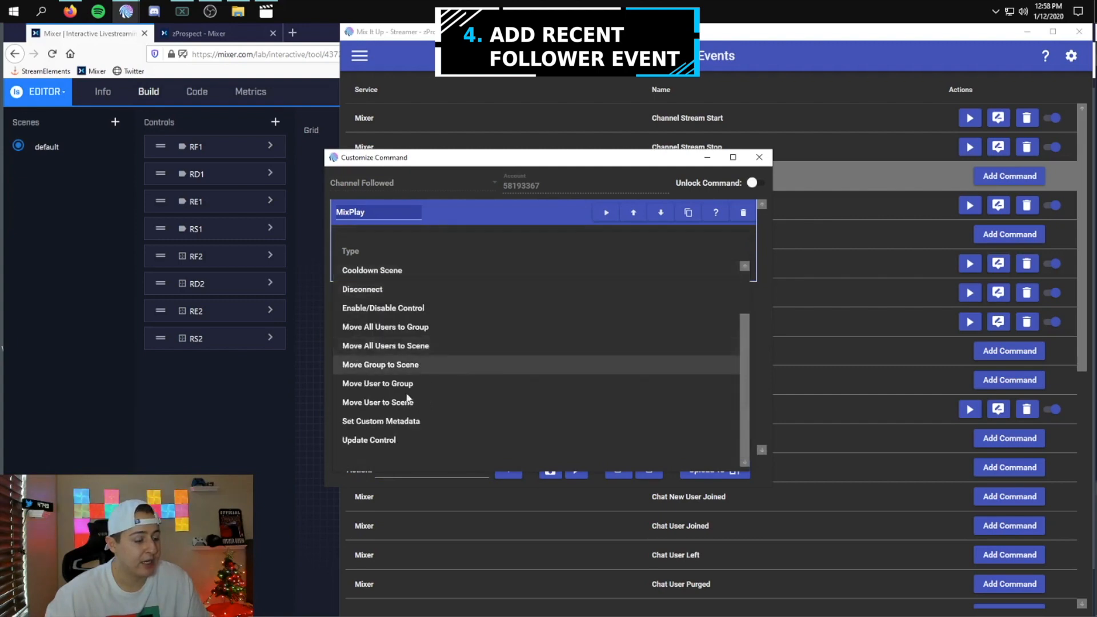
{"action": "left_click", "coordinate": [394, 439]}
{"action": "left_click", "coordinate": [428, 286]}
{"action": "left_click_drag", "start_coordinate": [394, 163], "coordinate": [440, 161]}
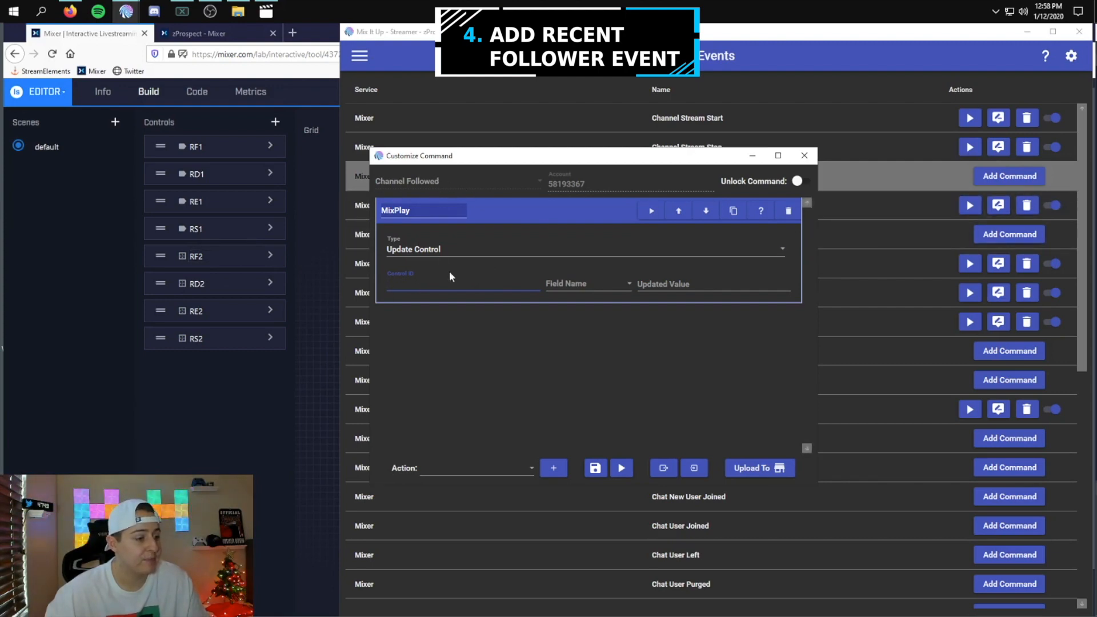
{"action": "type", "text": "RF"}
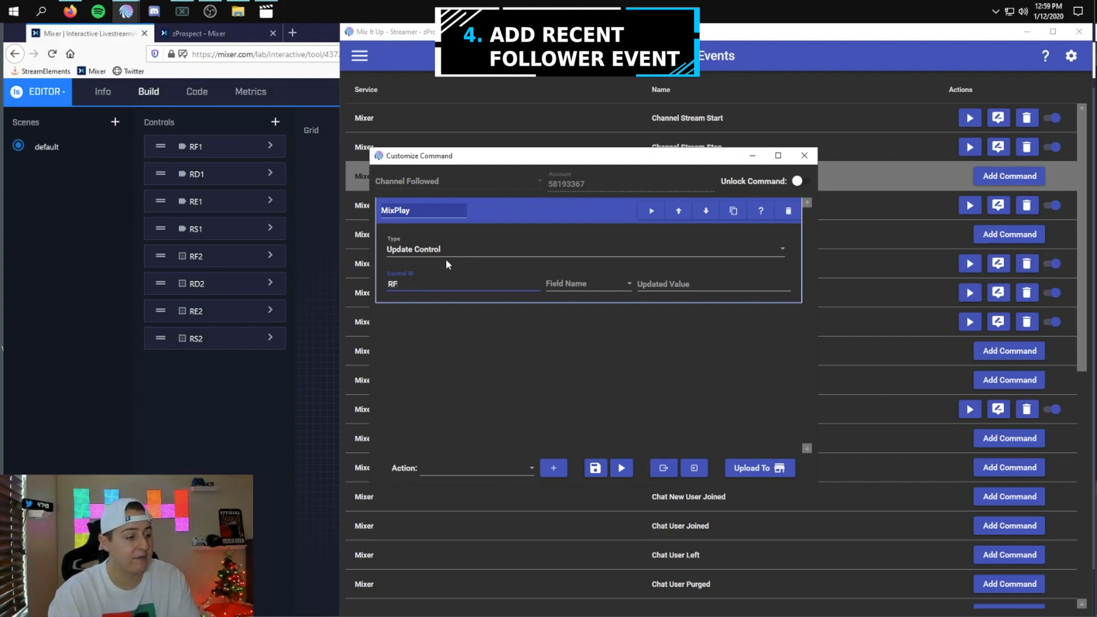
{"action": "type", "text": "2"}
- Open the field name choices for the RF2 control update and look through them
{"action": "left_click", "coordinate": [557, 291]}
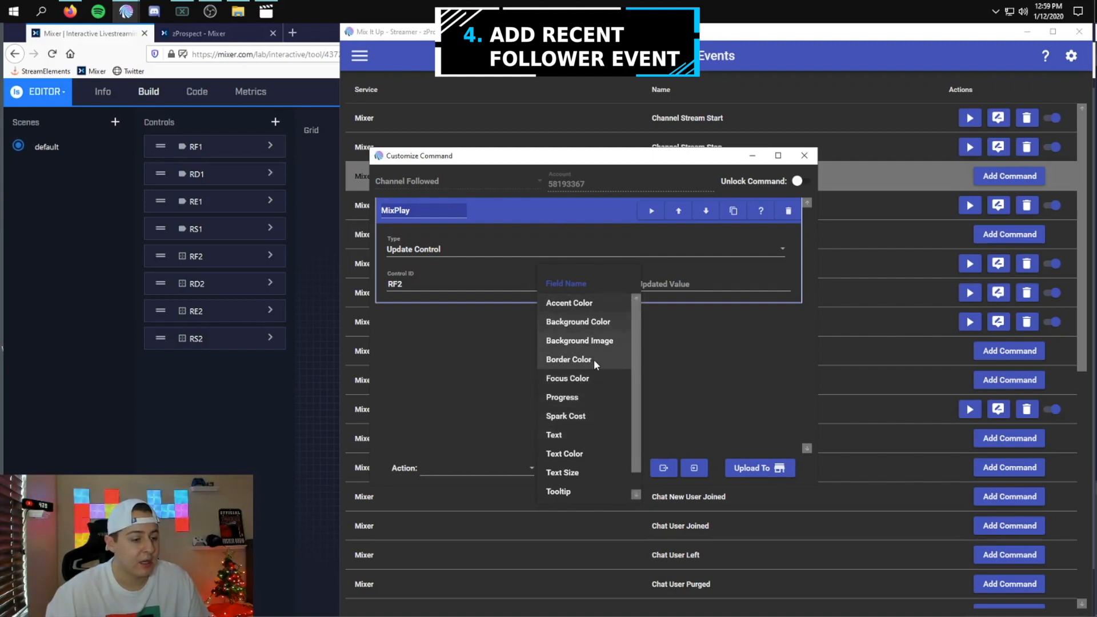
{"action": "scroll", "coordinate": [581, 399], "scroll_direction": "down", "scroll_amount": 1}
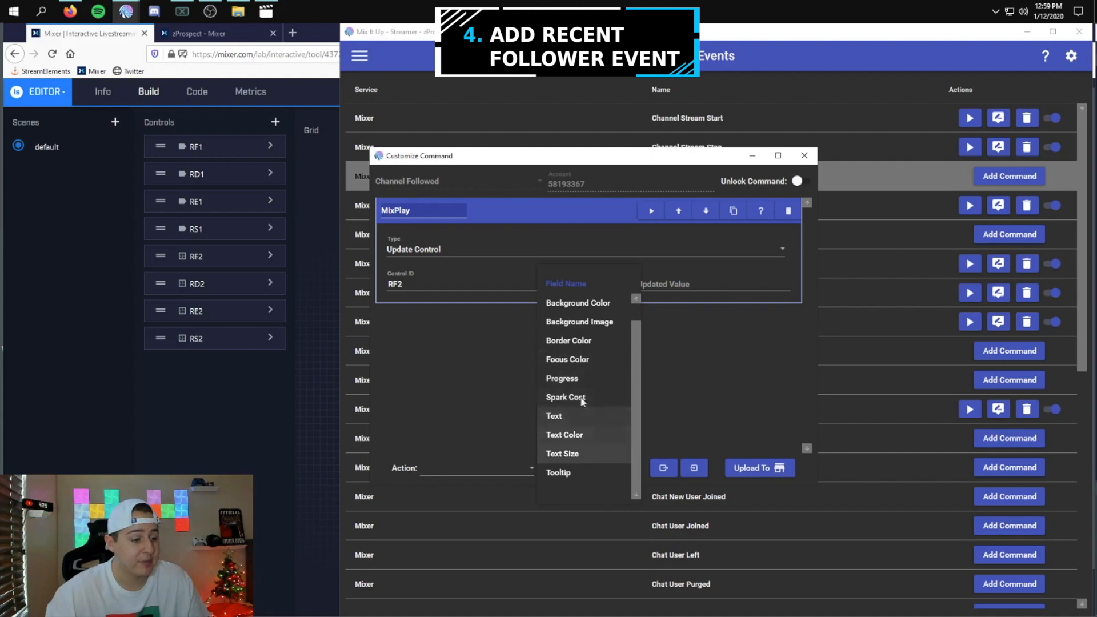
{"action": "scroll", "coordinate": [591, 380], "scroll_direction": "up", "scroll_amount": 1}
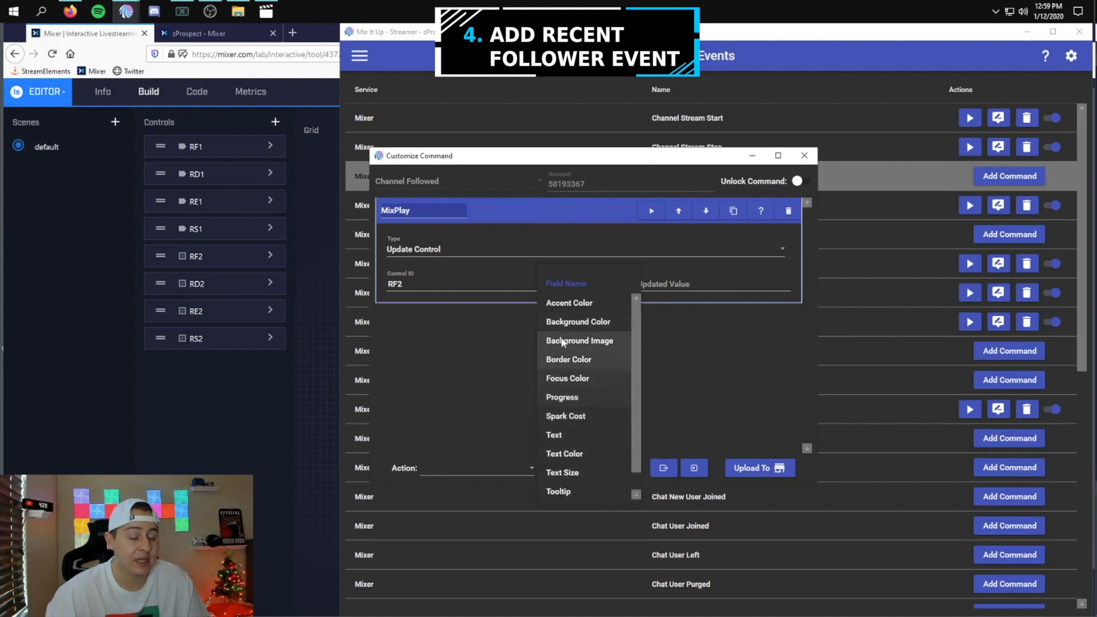
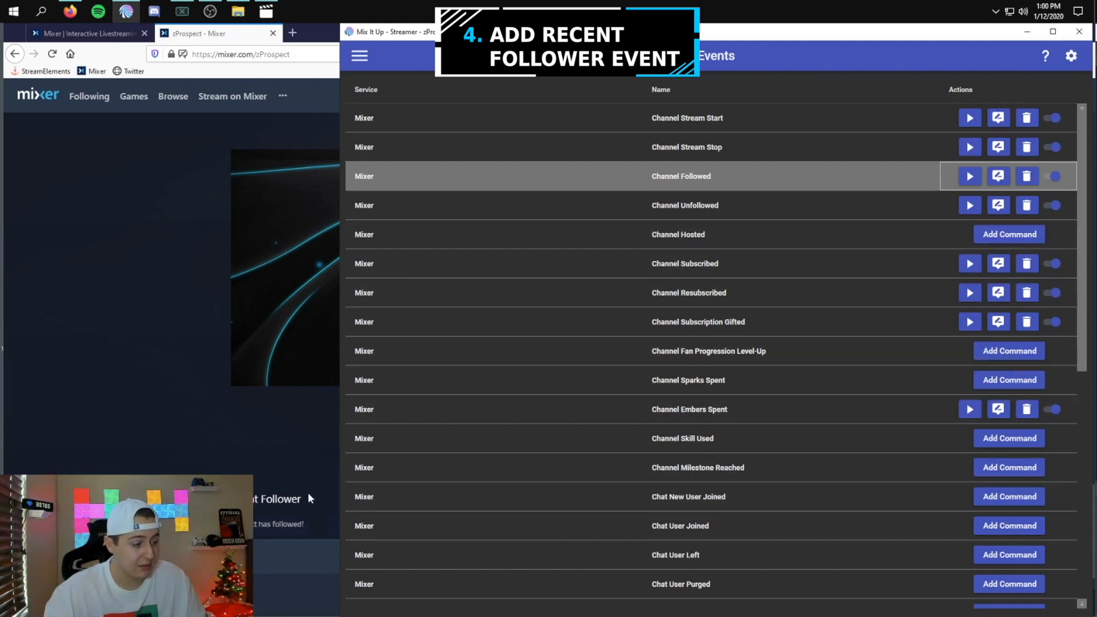
- Check the Recent Follower button on the Mixer channel page and return to Mix It Up's Events page
{"action": "left_click", "coordinate": [207, 381]}
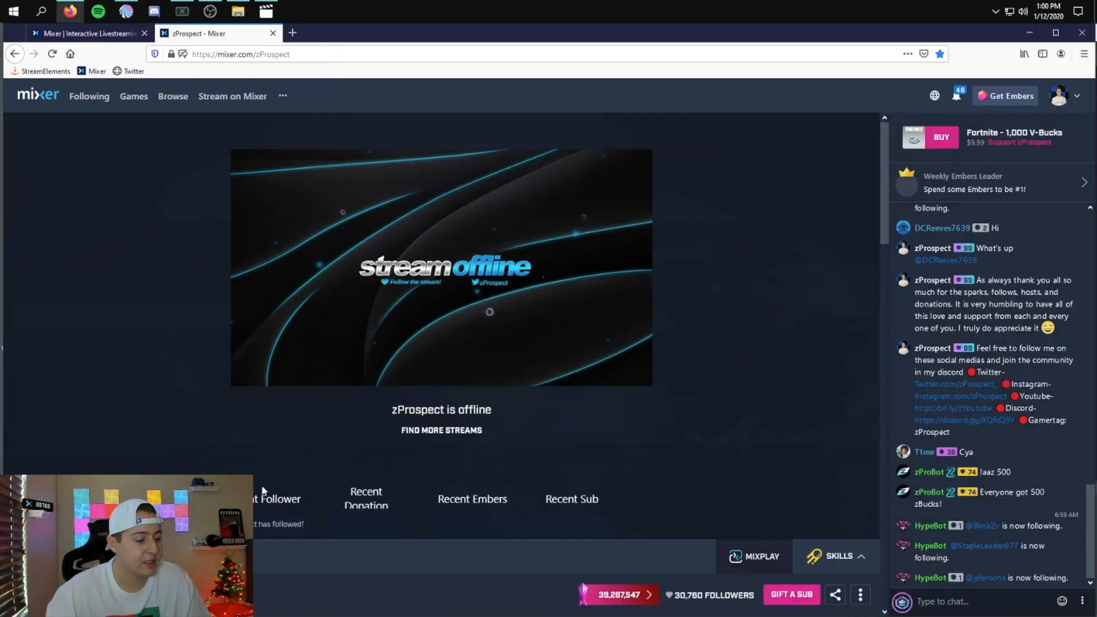
{"action": "left_click", "coordinate": [124, 11]}
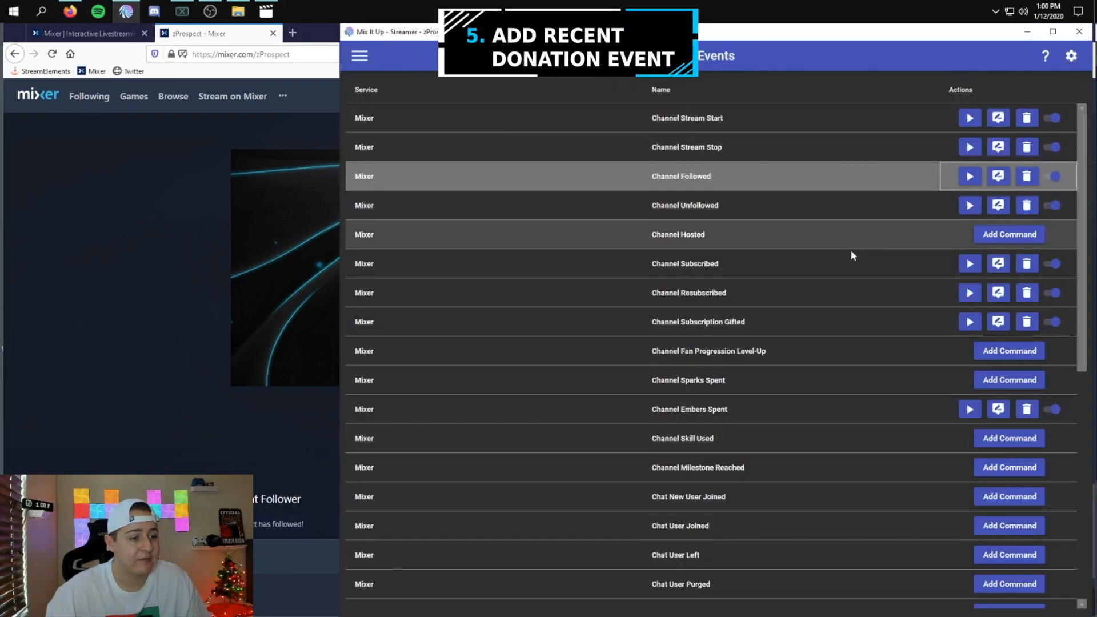
- Delete the existing Streamlabs Donation command and start a new advanced command for that event
{"action": "scroll", "coordinate": [809, 497], "scroll_direction": "down", "scroll_amount": 3}
{"action": "scroll", "coordinate": [808, 497], "scroll_direction": "down", "scroll_amount": 3}
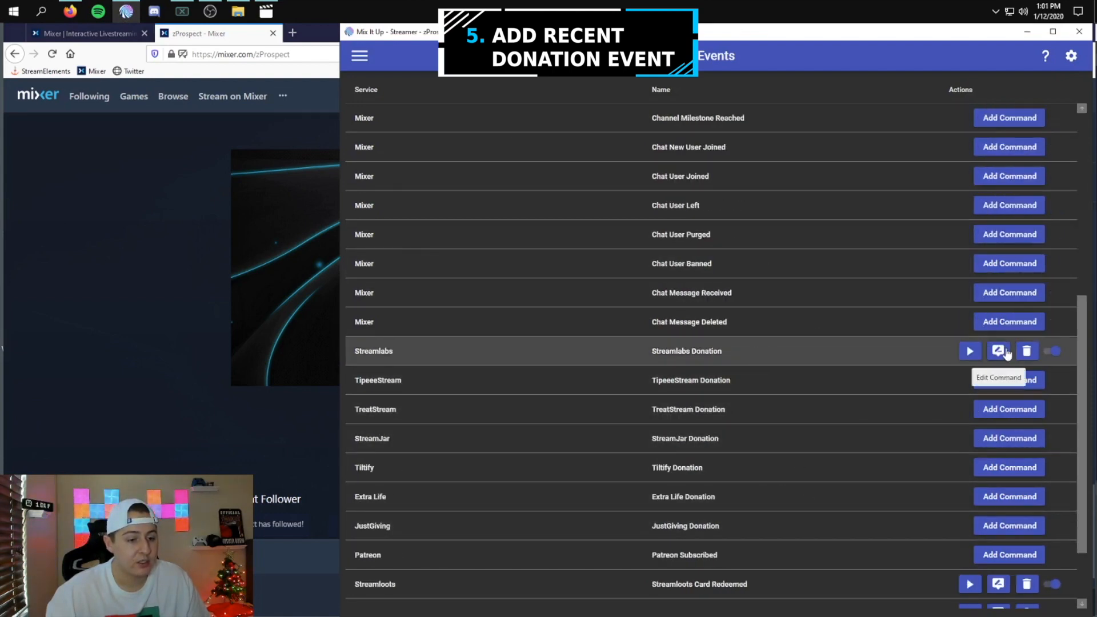
{"action": "left_click", "coordinate": [1026, 350]}
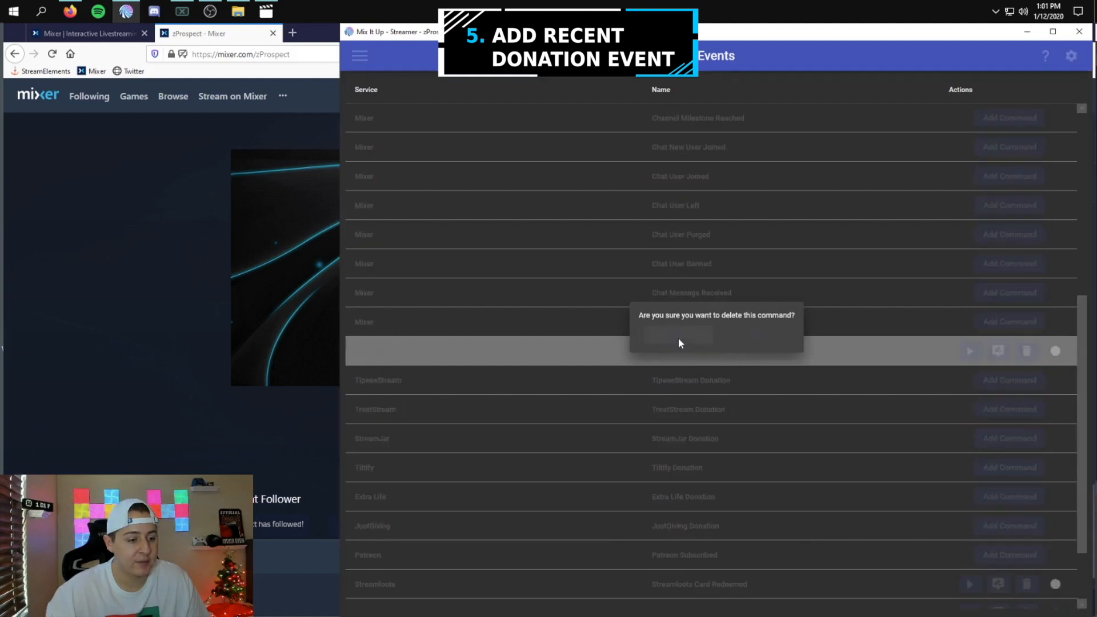
{"action": "left_click", "coordinate": [677, 336]}
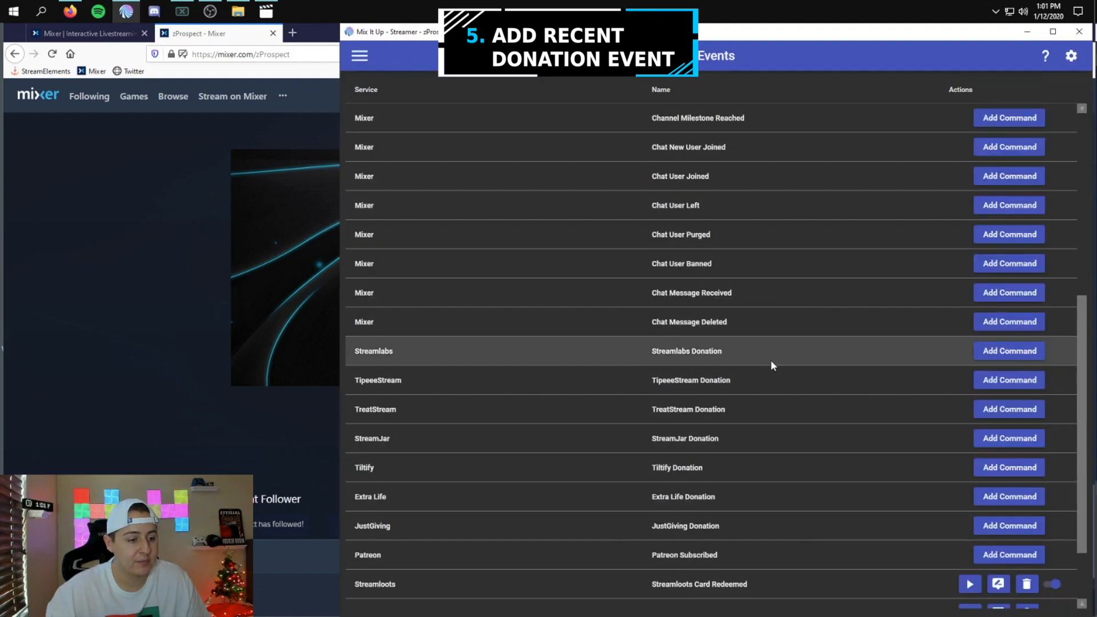
{"action": "left_click", "coordinate": [1008, 351]}
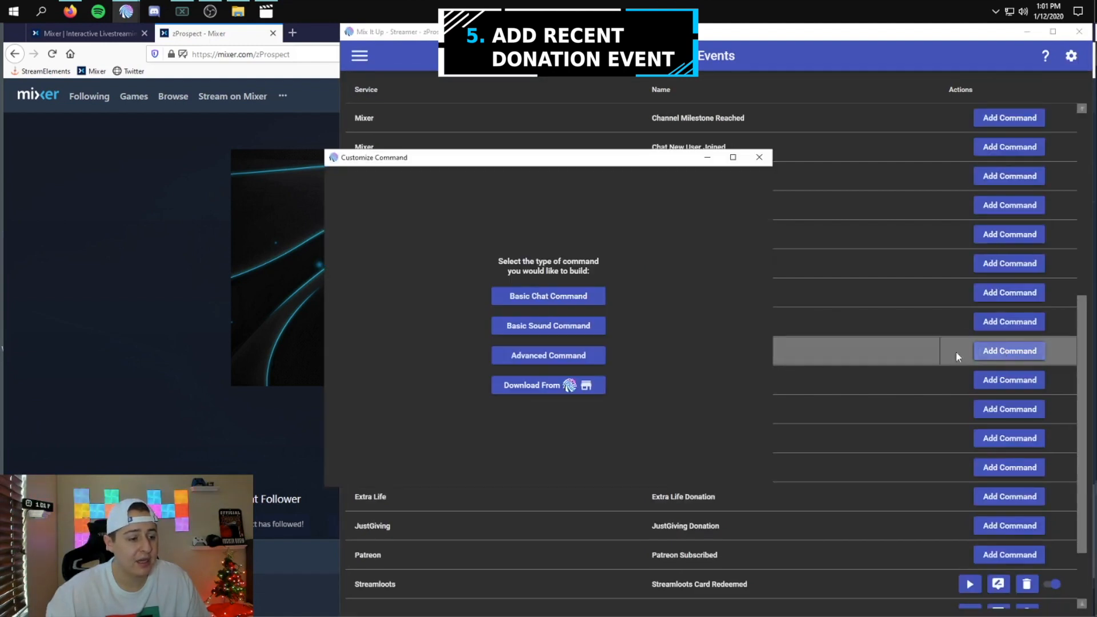
{"action": "left_click", "coordinate": [563, 358]}
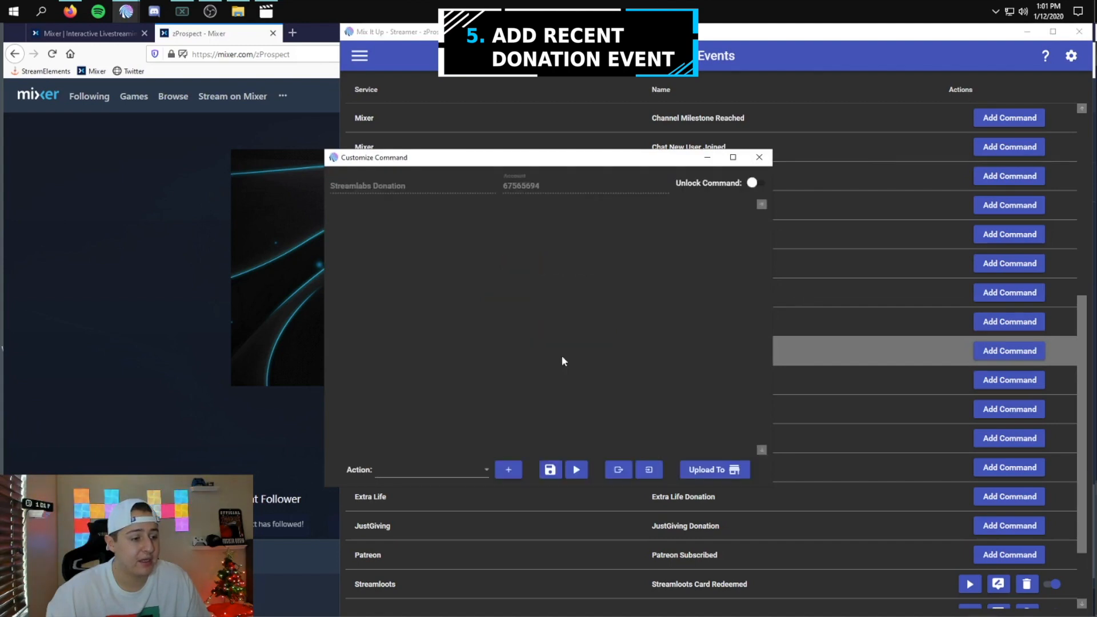
- Add a MixPlay action to the Streamlabs Donation command and set its type to Update Control
{"action": "left_click", "coordinate": [439, 474]}
{"action": "scroll", "coordinate": [441, 400], "scroll_direction": "down", "scroll_amount": 5}
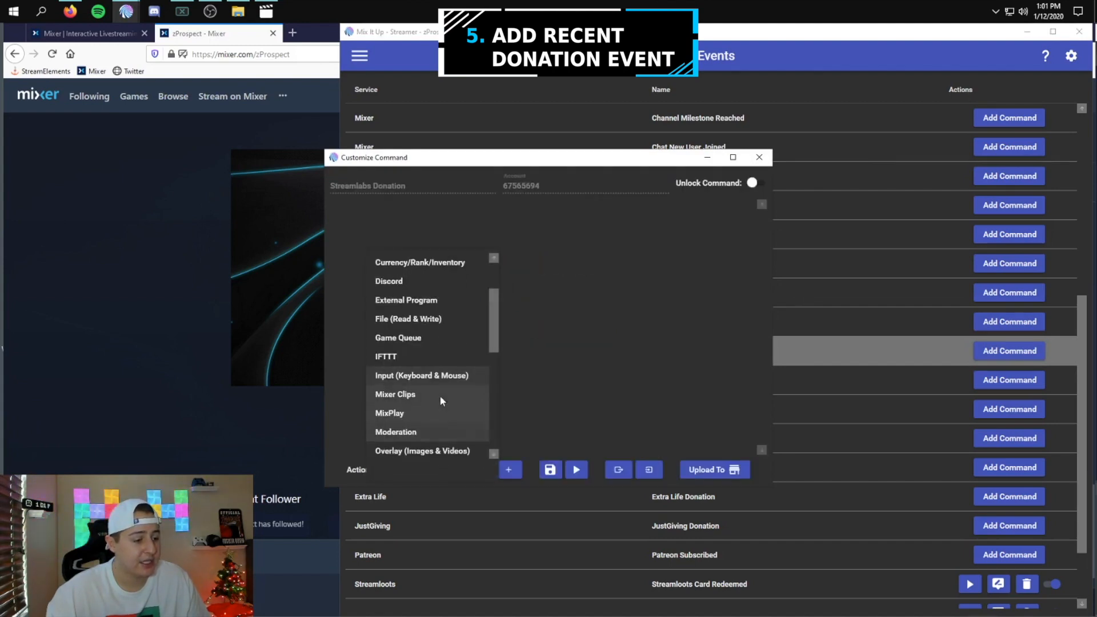
{"action": "scroll", "coordinate": [440, 389], "scroll_direction": "down", "scroll_amount": 1}
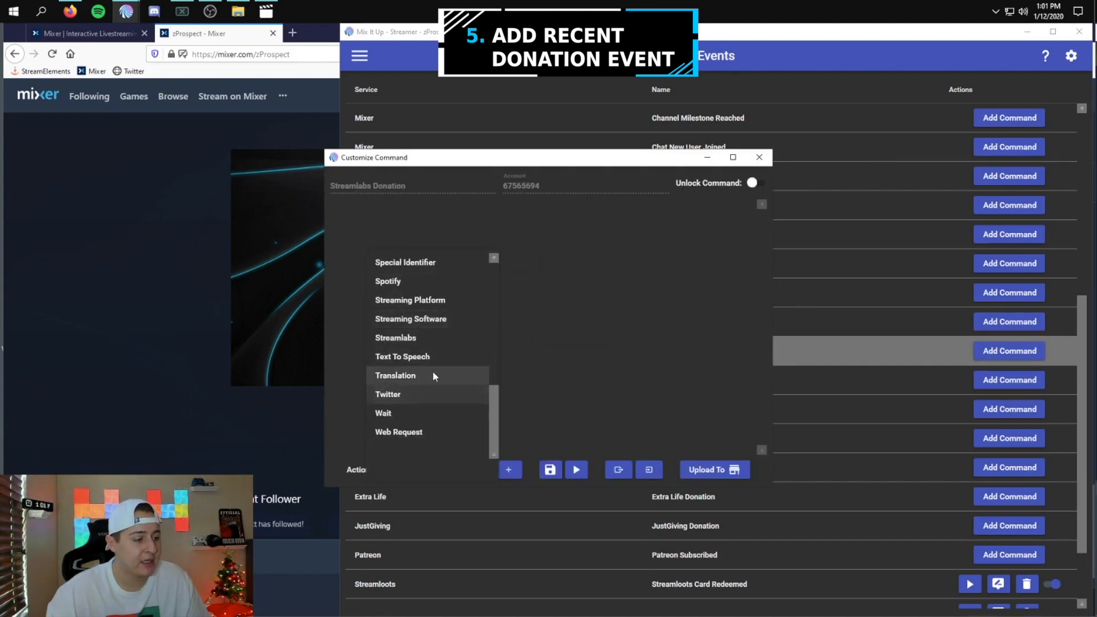
{"action": "scroll", "coordinate": [433, 375], "scroll_direction": "up", "scroll_amount": 3}
{"action": "scroll", "coordinate": [443, 358], "scroll_direction": "up", "scroll_amount": 3}
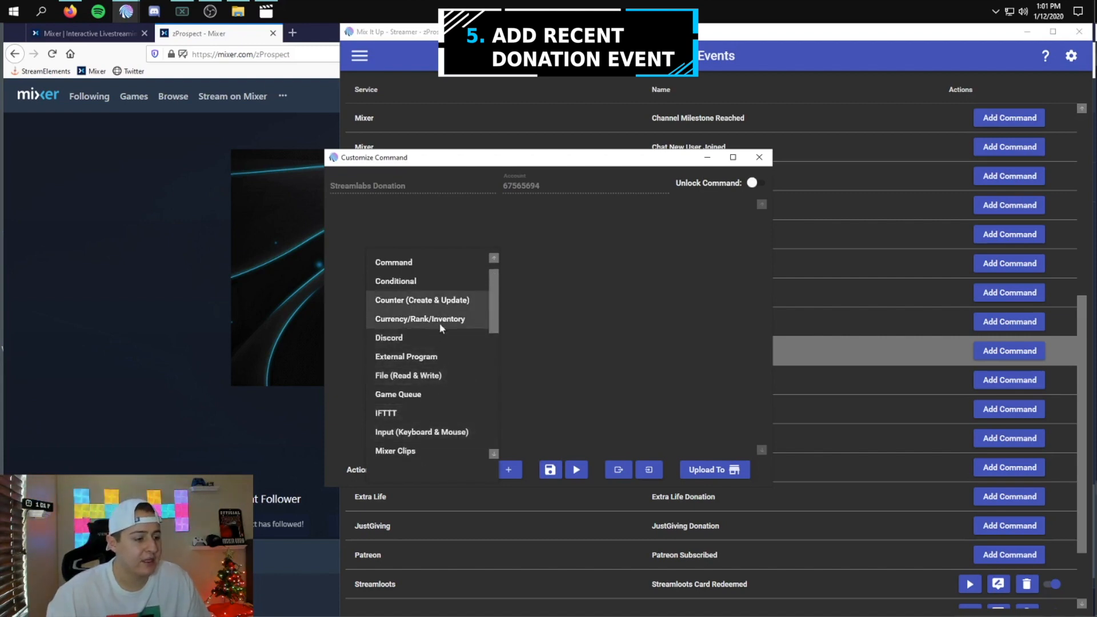
{"action": "scroll", "coordinate": [440, 331], "scroll_direction": "down", "scroll_amount": 3}
{"action": "left_click", "coordinate": [425, 303]}
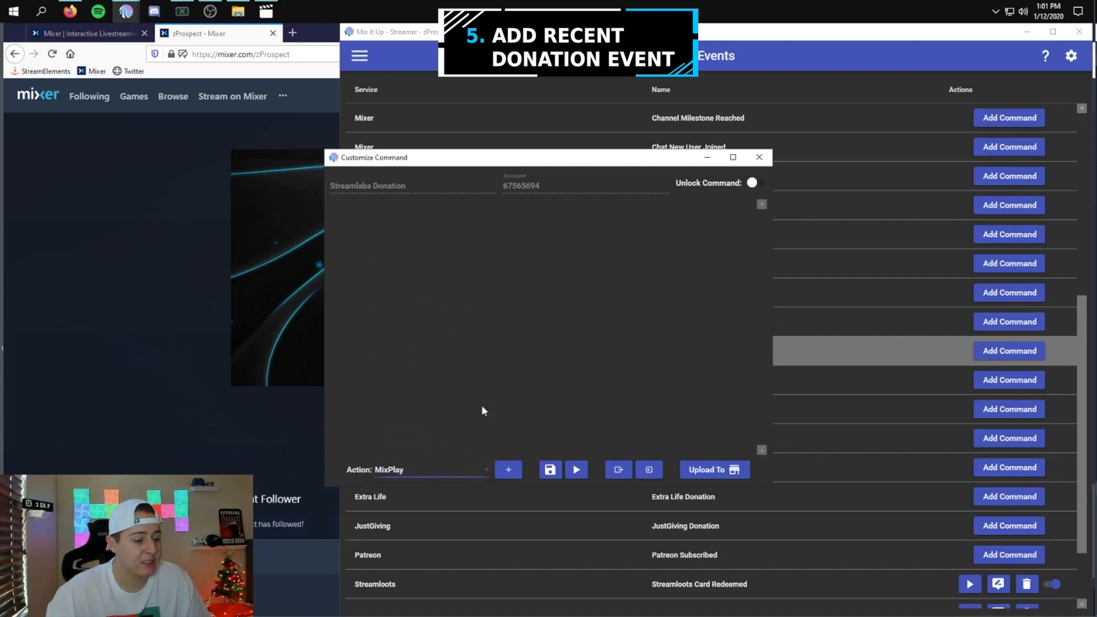
{"action": "left_click", "coordinate": [504, 469]}
{"action": "left_click", "coordinate": [393, 258]}
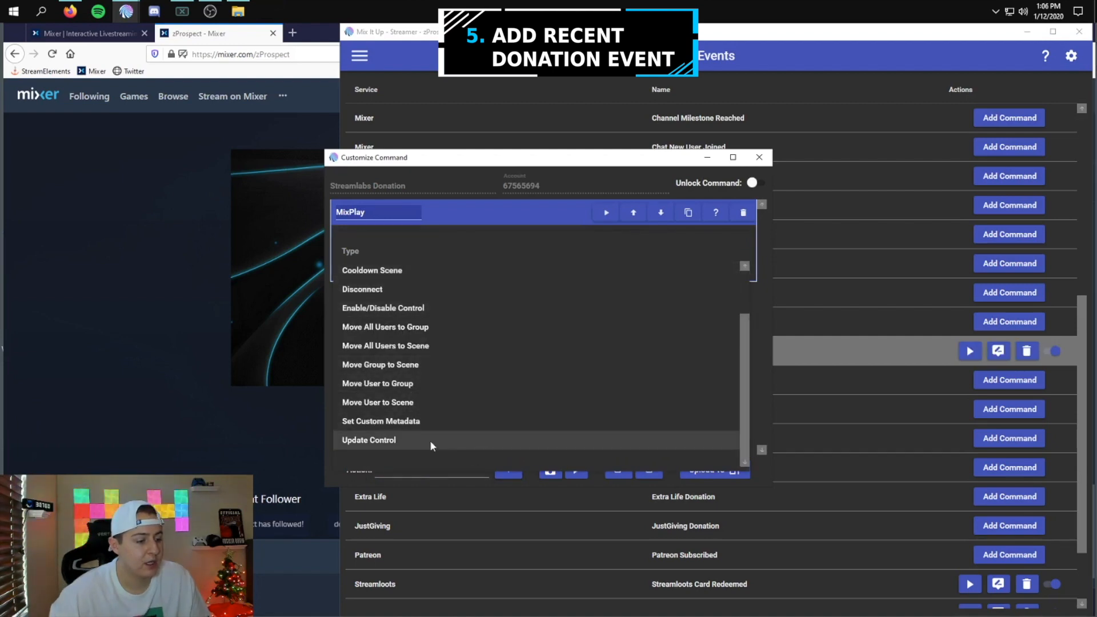
{"action": "left_click", "coordinate": [429, 439]}
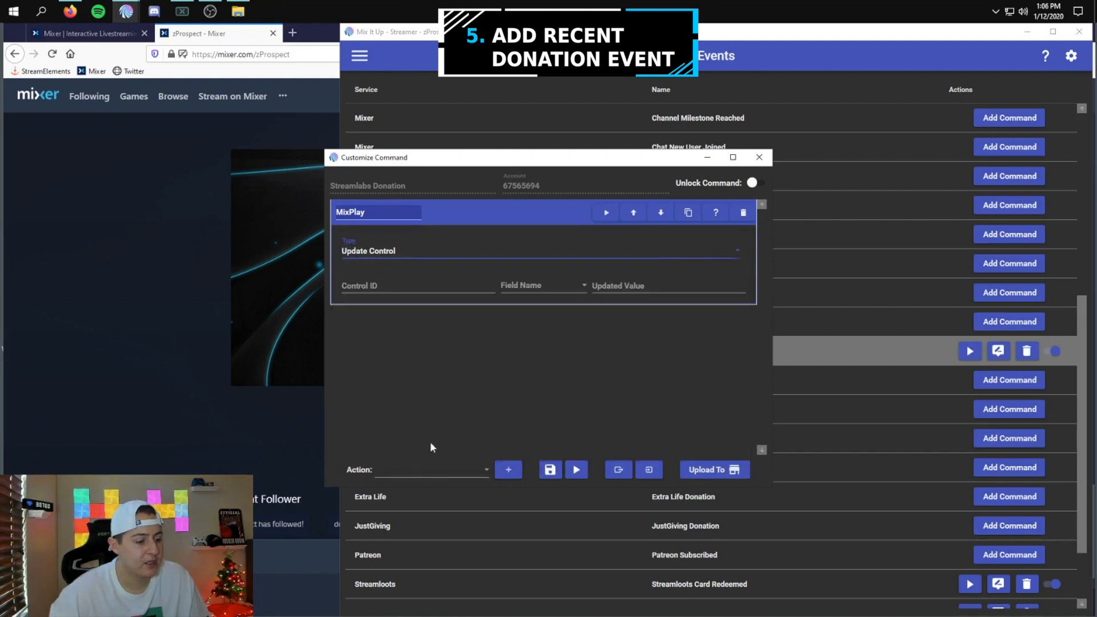
- Look up the donation control's name in the Mixer interactive editor, return to Mix It Up and set the action's control ID to RD2
{"action": "left_click", "coordinate": [413, 290]}
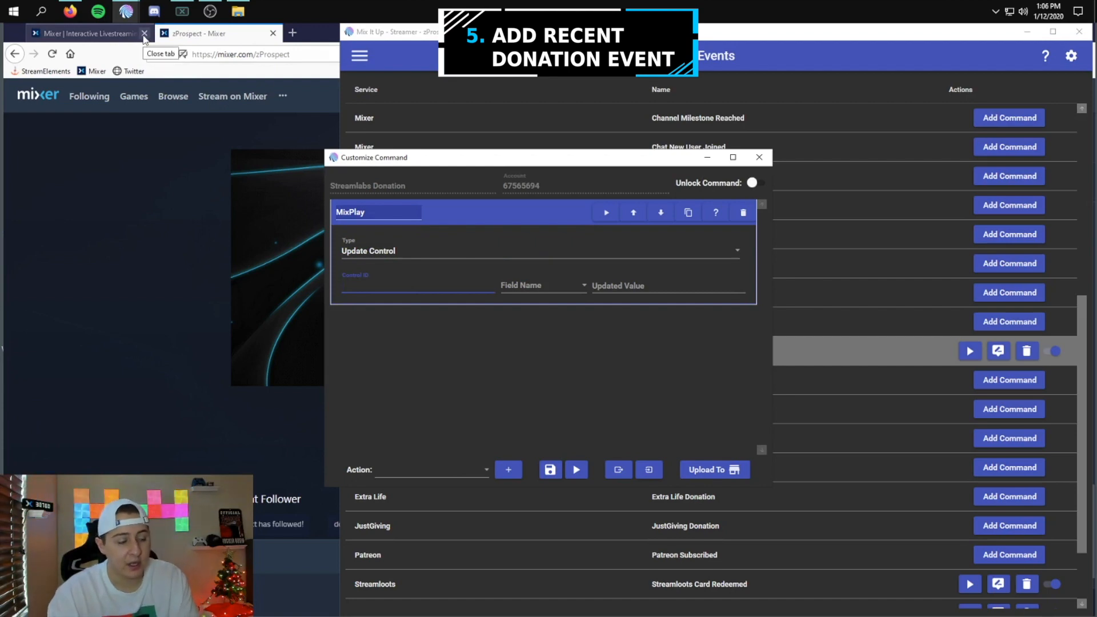
{"action": "left_click", "coordinate": [114, 33]}
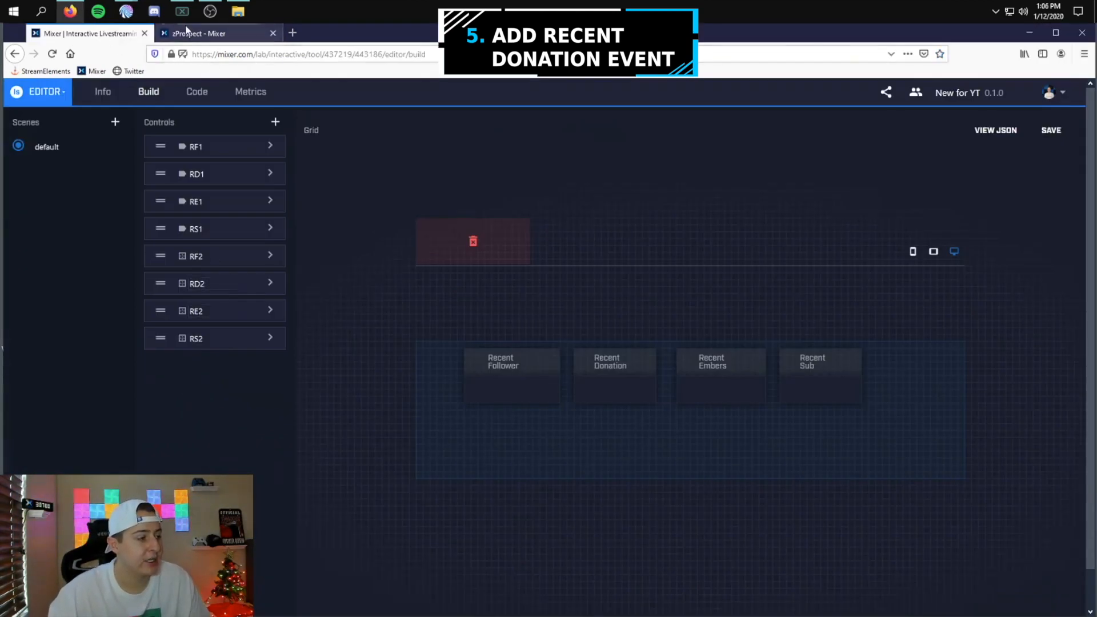
{"action": "left_click", "coordinate": [126, 19]}
{"action": "left_click", "coordinate": [110, 74]}
{"action": "left_click", "coordinate": [126, 15]}
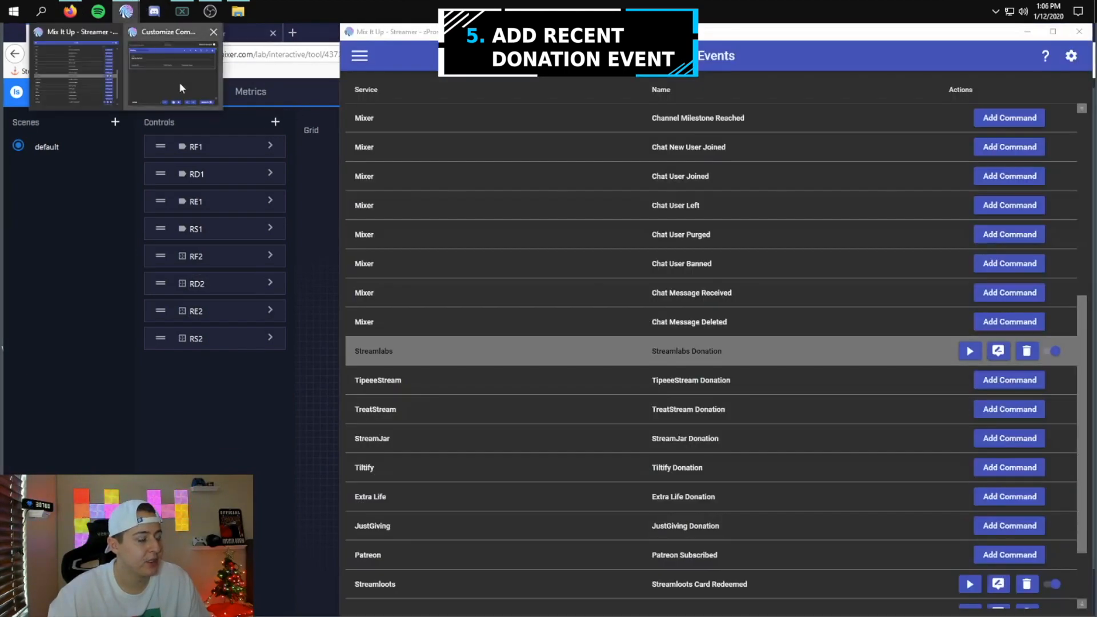
{"action": "left_click", "coordinate": [180, 81]}
{"action": "left_click", "coordinate": [405, 280]}
{"action": "type", "text": "RD2"}
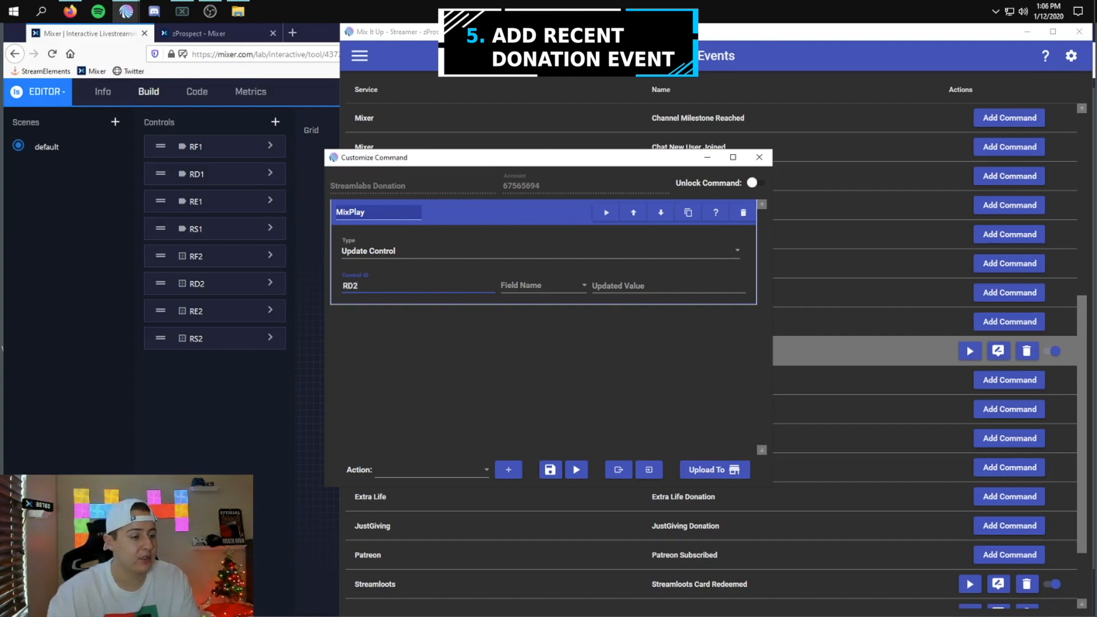
- Set the RD2 update's field name to Text with the updated value "$targetusername has donated $donationamount" and save the command
{"action": "left_click", "coordinate": [505, 286]}
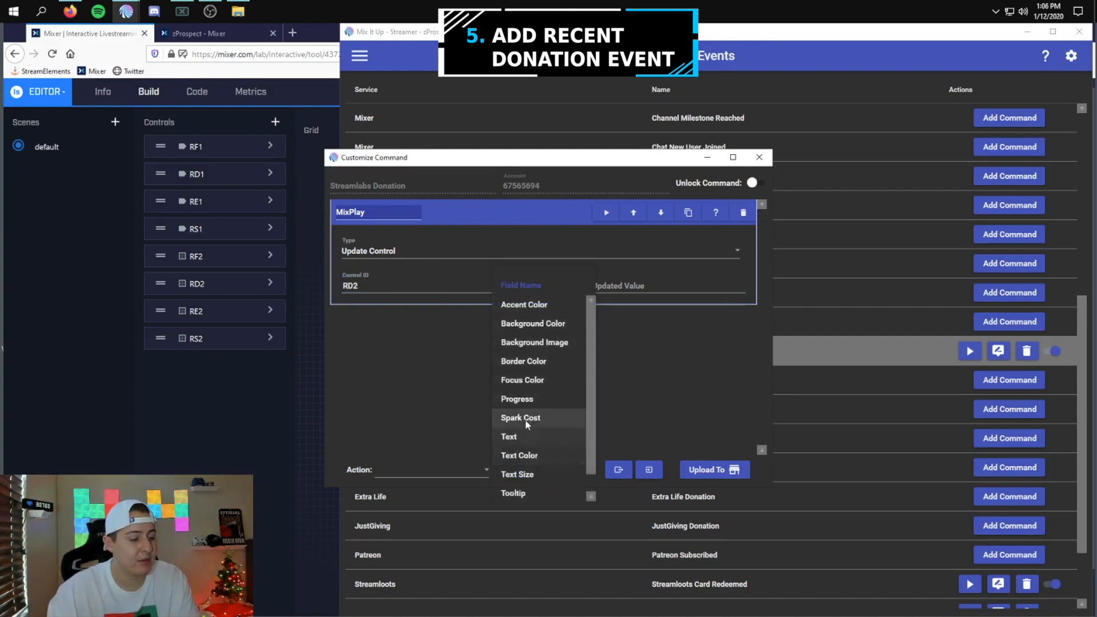
{"action": "left_click", "coordinate": [526, 432]}
{"action": "left_click", "coordinate": [626, 289]}
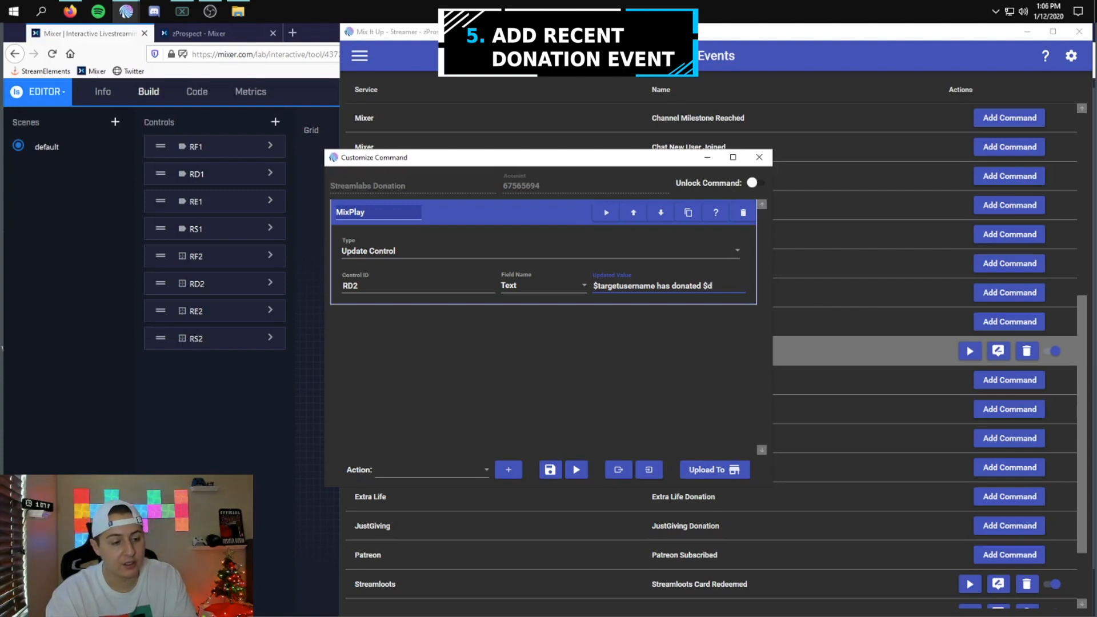
{"action": "type", "text": "amount"}
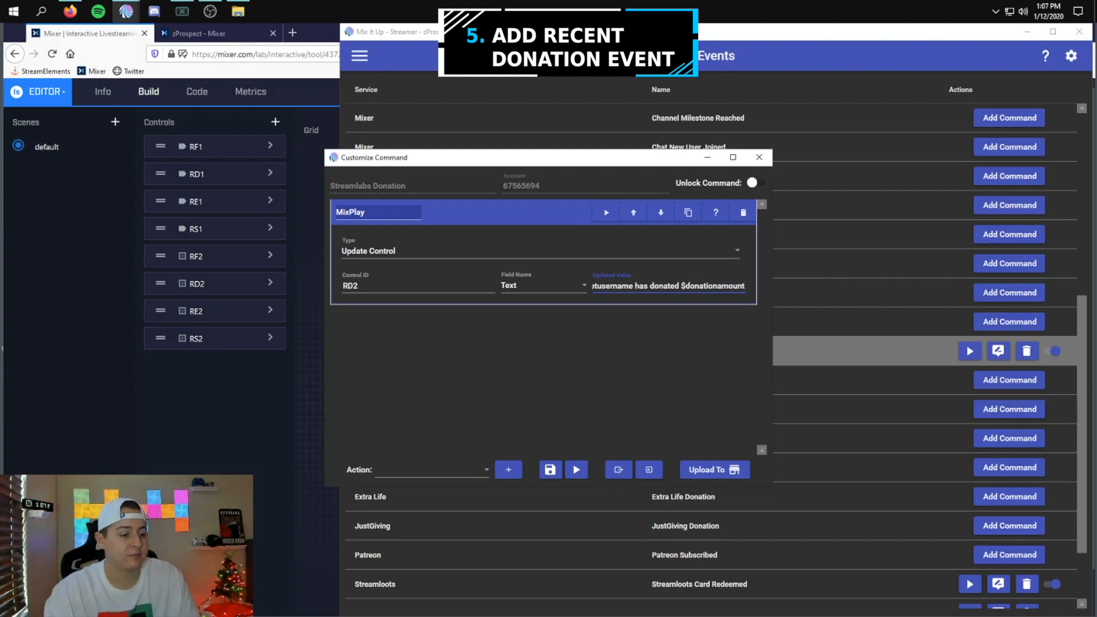
{"action": "left_click", "coordinate": [550, 469]}
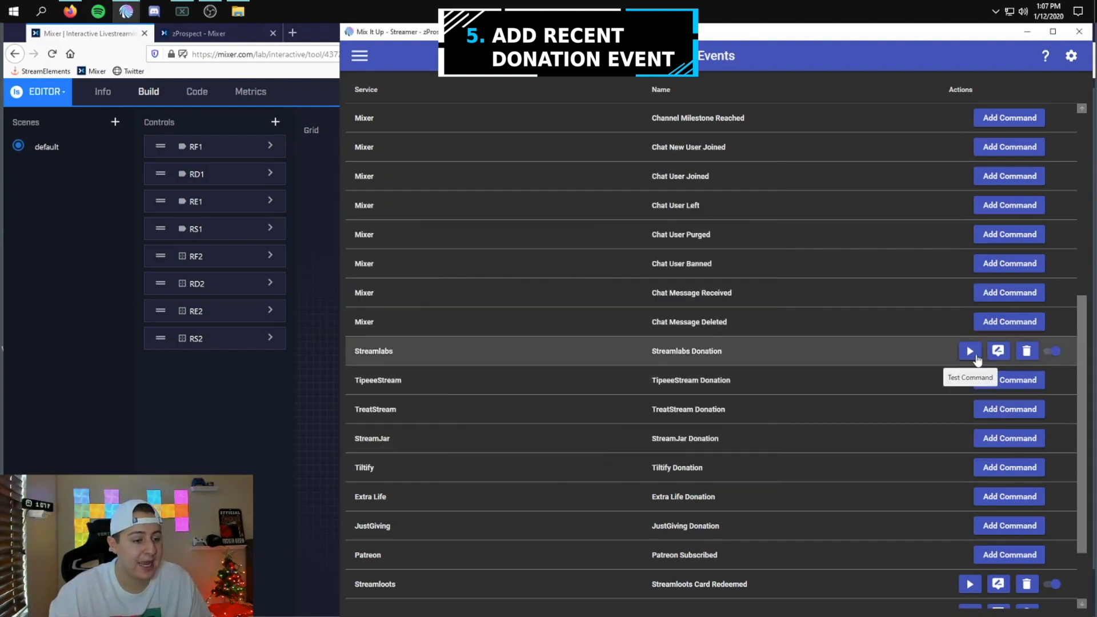
- Test the Streamlabs Donation command, check the Recent Donation button on the Mixer channel page and return to Mix It Up
{"action": "left_click", "coordinate": [969, 351]}
{"action": "left_click", "coordinate": [206, 38]}
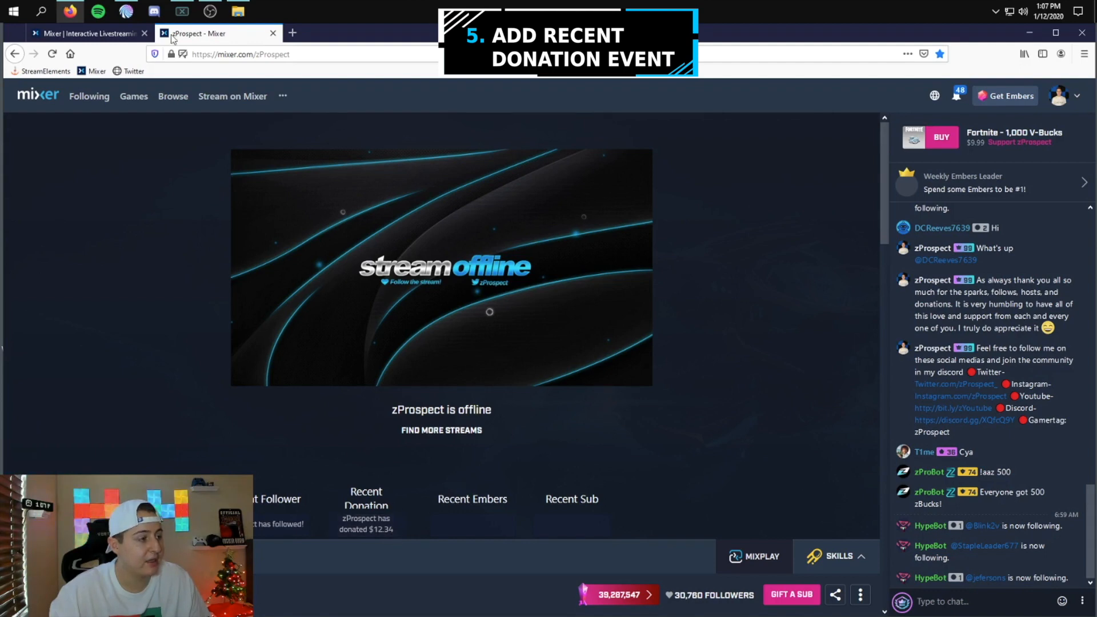
{"action": "left_click", "coordinate": [132, 18]}
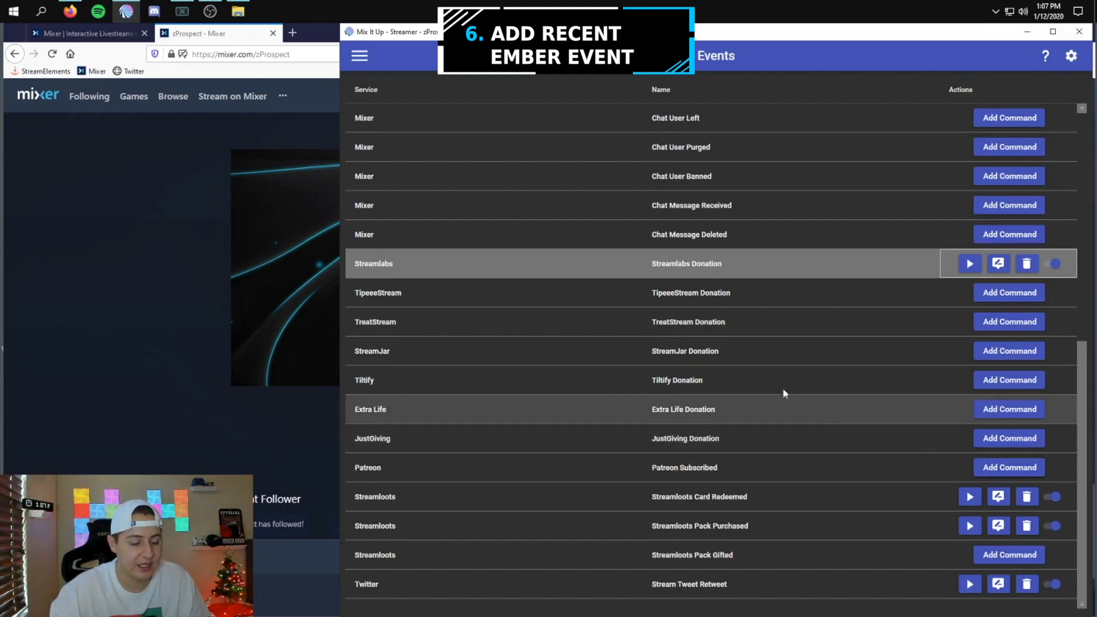
- Open the existing Channel Embers Spent command for editing and add a MixPlay action after its File action
{"action": "scroll", "coordinate": [805, 285], "scroll_direction": "up", "scroll_amount": 5}
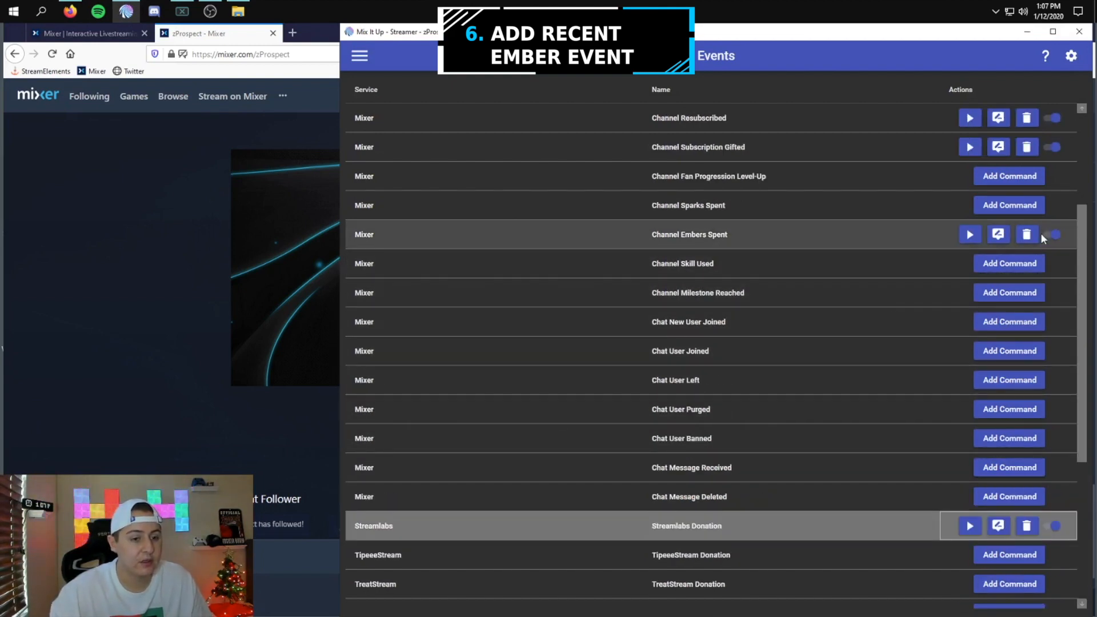
{"action": "left_click", "coordinate": [999, 235]}
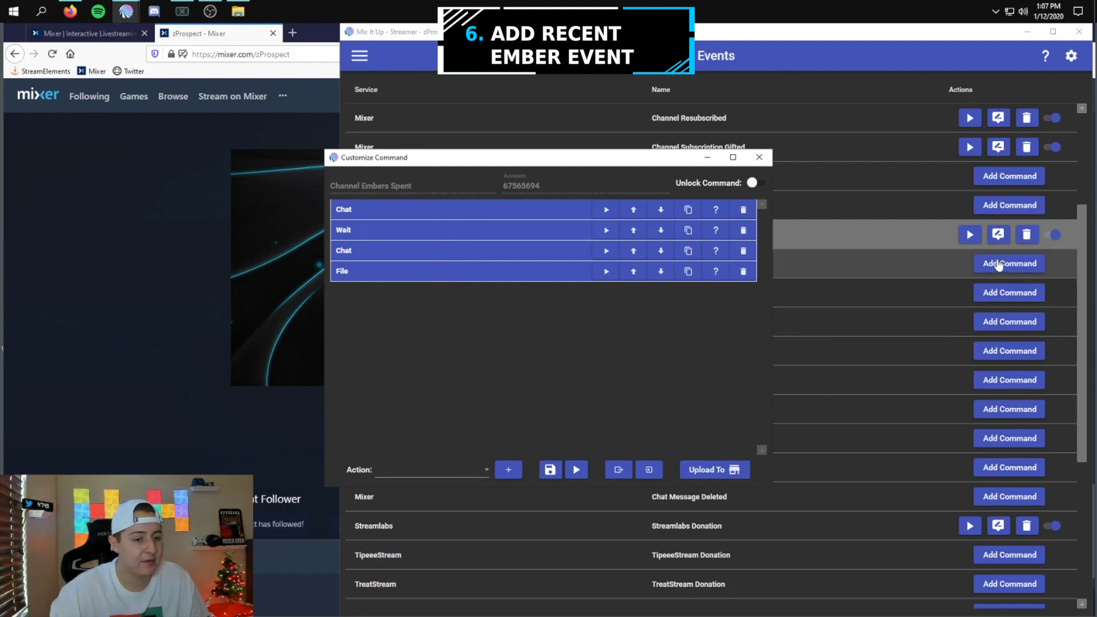
{"action": "left_click", "coordinate": [464, 466]}
{"action": "scroll", "coordinate": [460, 451], "scroll_direction": "down", "scroll_amount": 2}
{"action": "scroll", "coordinate": [432, 346], "scroll_direction": "down", "scroll_amount": 4}
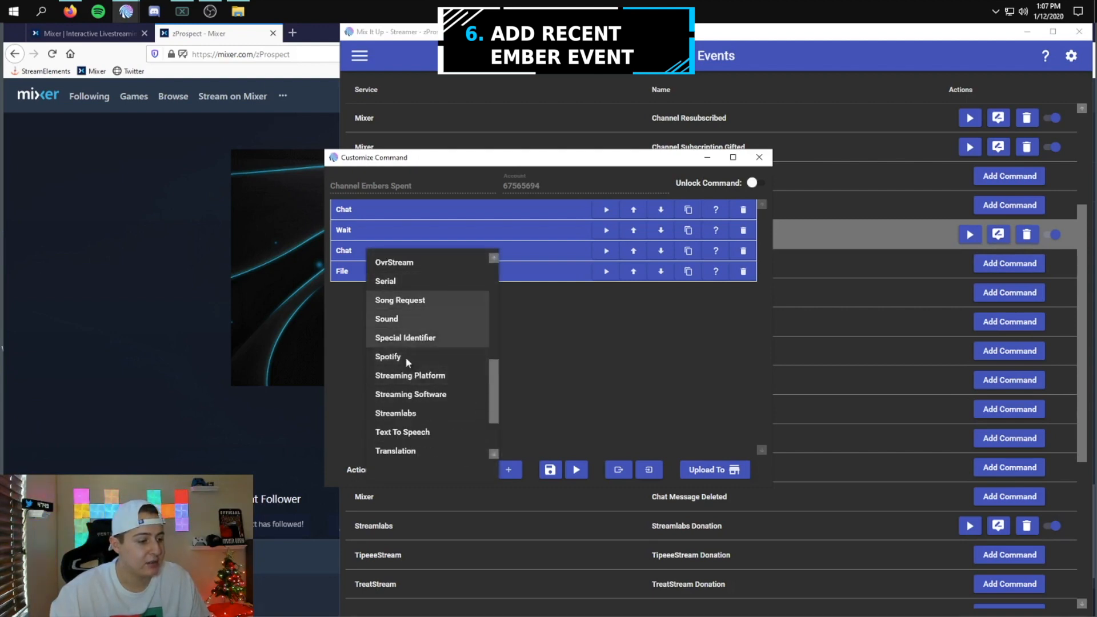
{"action": "scroll", "coordinate": [409, 365], "scroll_direction": "up", "scroll_amount": 4}
{"action": "left_click", "coordinate": [400, 375]}
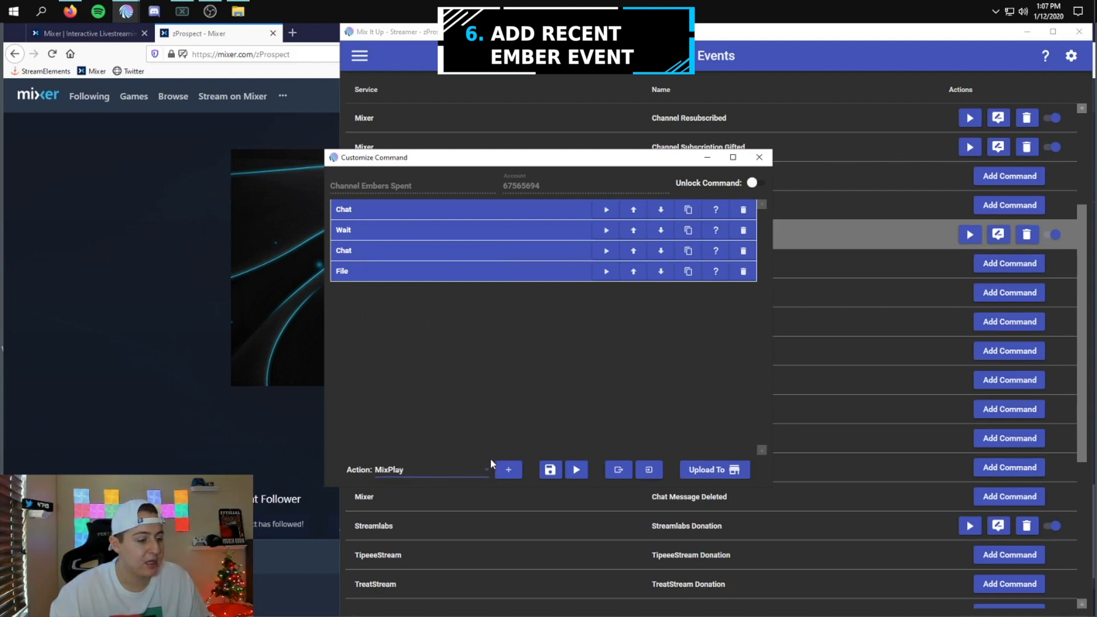
{"action": "left_click", "coordinate": [509, 469]}
- Set the new MixPlay action's type to Update Control and its control ID to RE2
{"action": "left_click", "coordinate": [434, 334]}
{"action": "scroll", "coordinate": [415, 399], "scroll_direction": "down", "scroll_amount": 3}
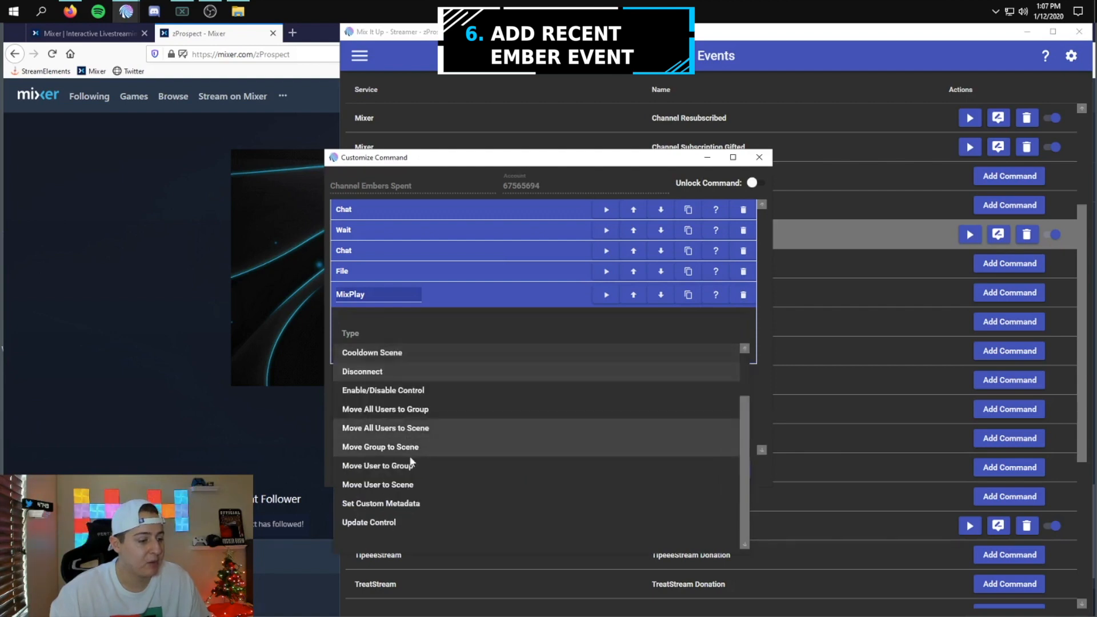
{"action": "left_click", "coordinate": [388, 523]}
{"action": "left_click", "coordinate": [403, 375]}
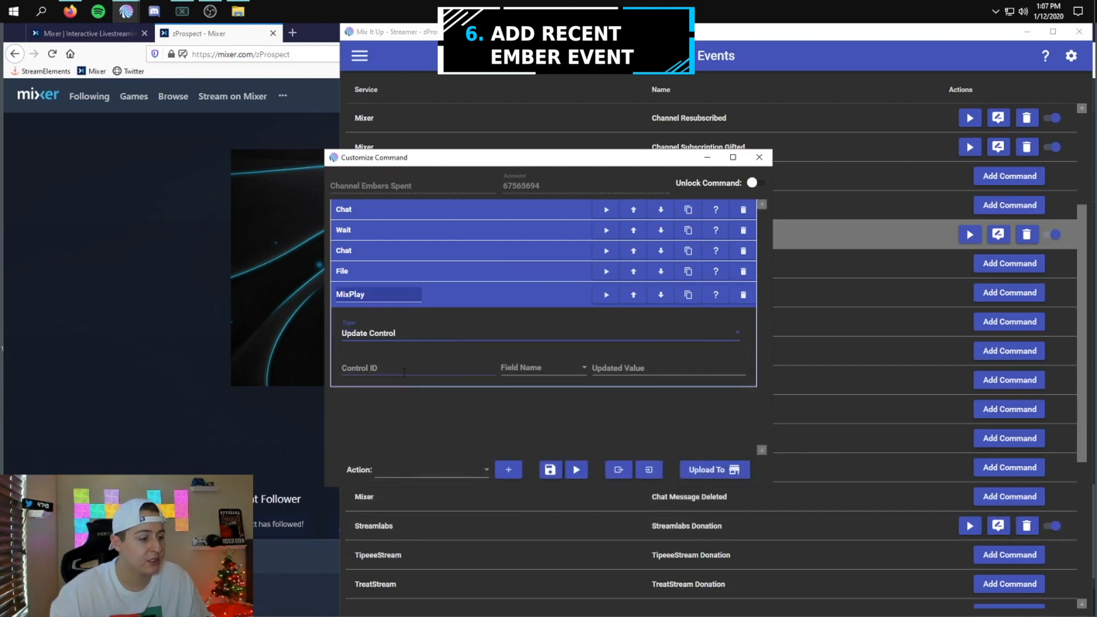
{"action": "type", "text": "R"}
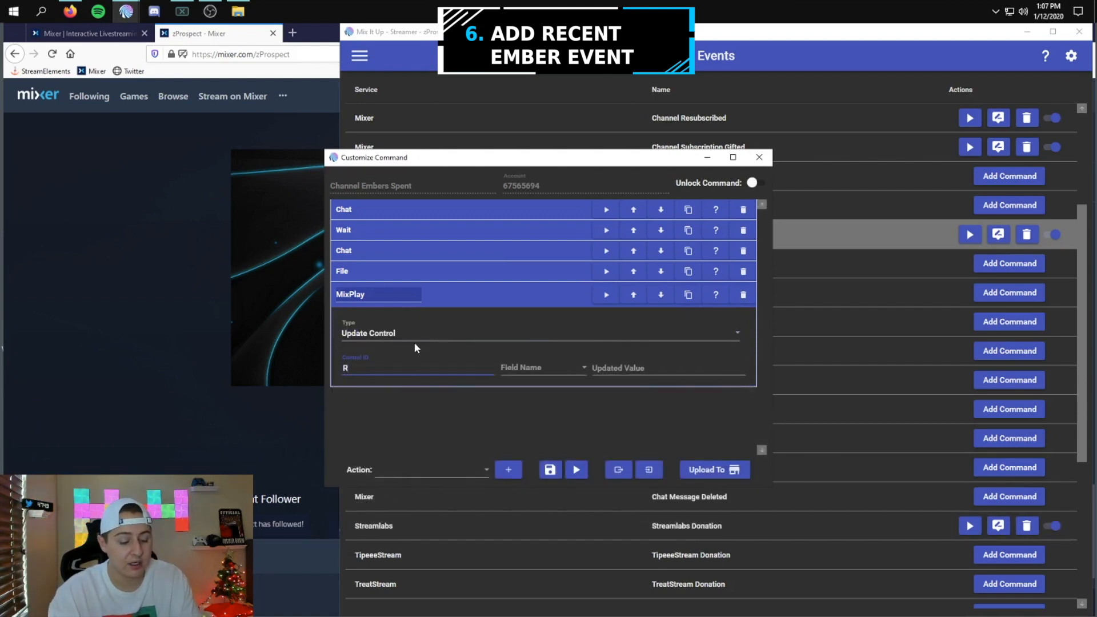
{"action": "type", "text": "E2"}
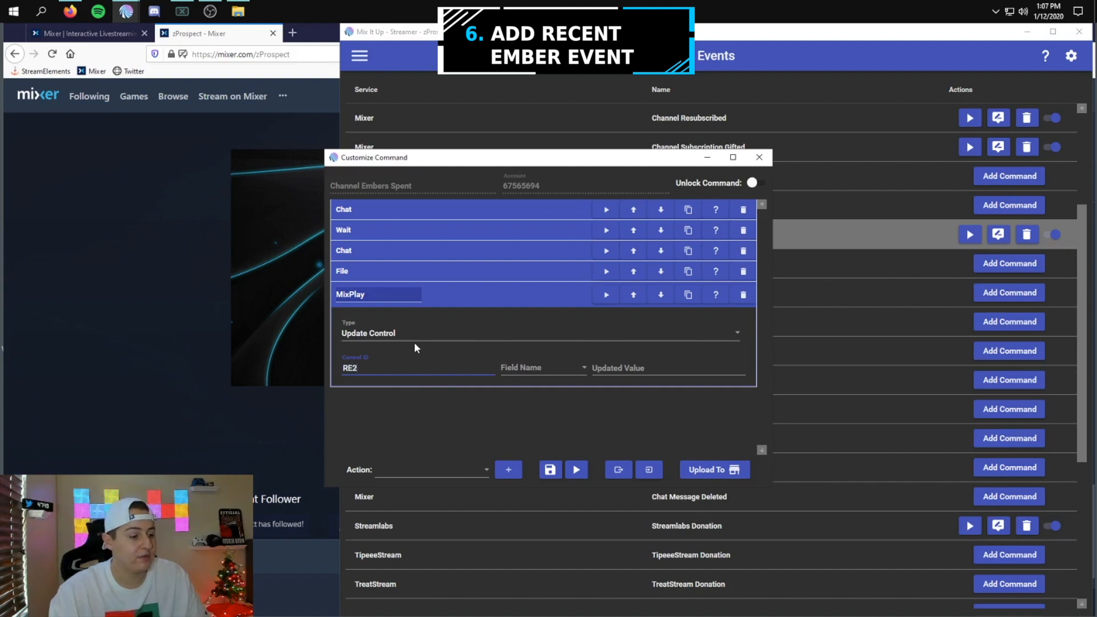
- Set the RE2 update's field name to Text with the updated value "$targetusername has dropped $emberamount" and save the command
{"action": "left_click", "coordinate": [535, 380]}
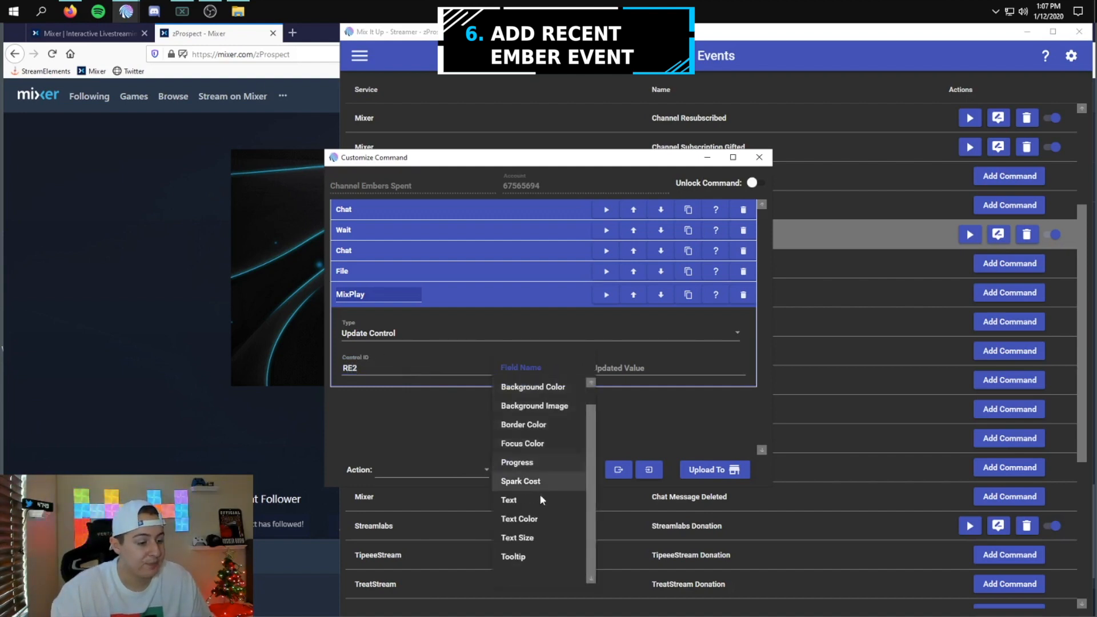
{"action": "left_click", "coordinate": [531, 500]}
{"action": "left_click", "coordinate": [620, 368]}
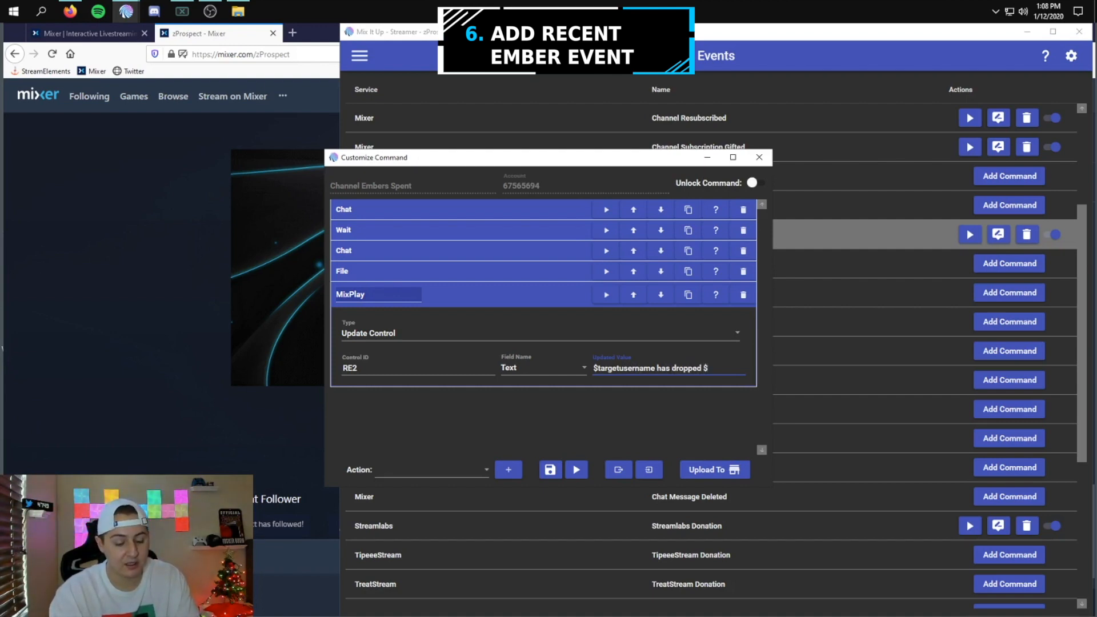
{"action": "type", "text": "eramount"}
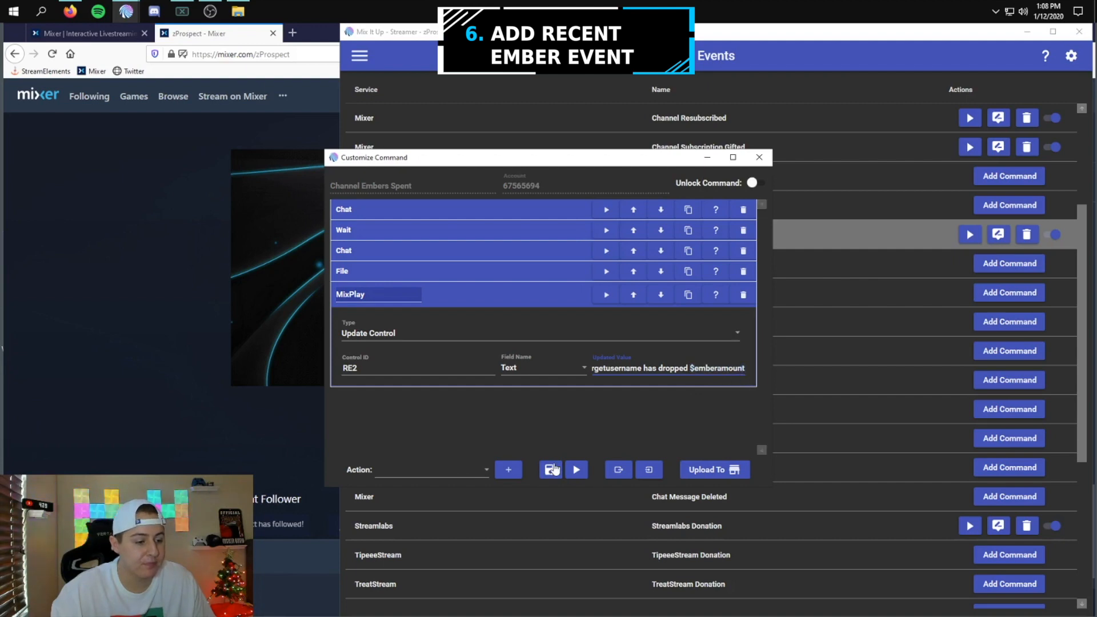
{"action": "left_click", "coordinate": [550, 470]}
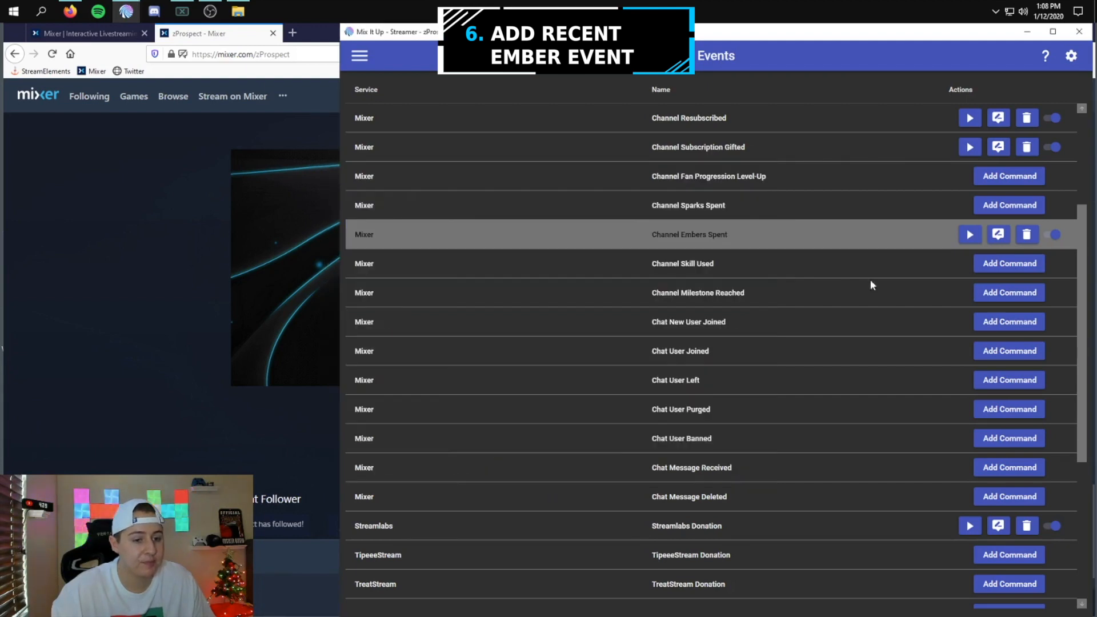
- Test the Channel Embers Spent command, check the Recent Embers button on the Mixer channel page and return to Mix It Up
{"action": "left_click", "coordinate": [969, 235]}
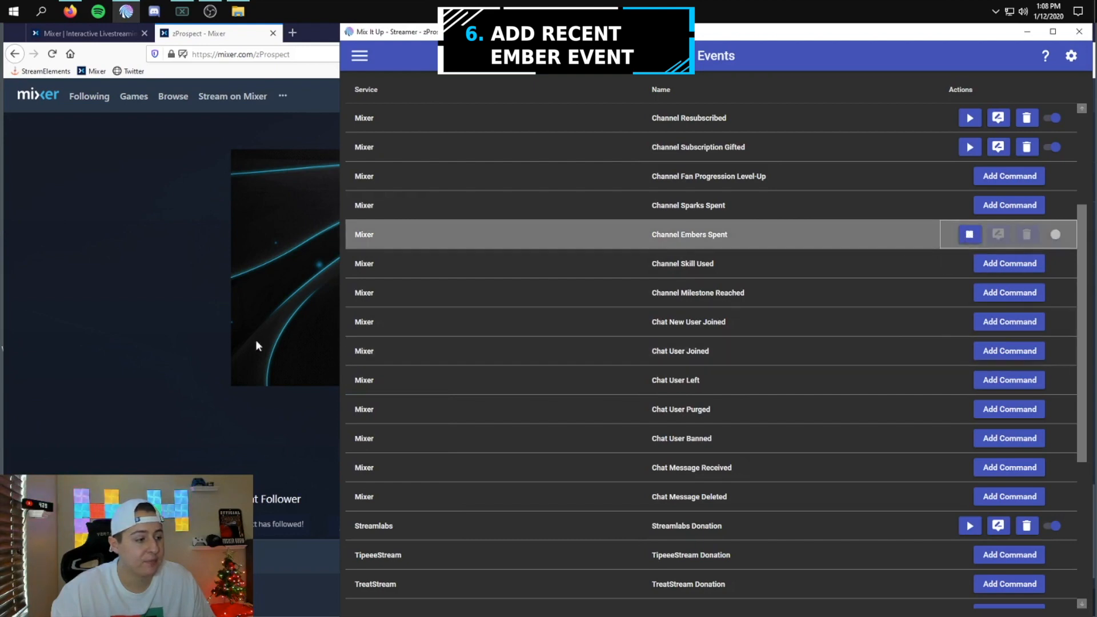
{"action": "left_click", "coordinate": [239, 351]}
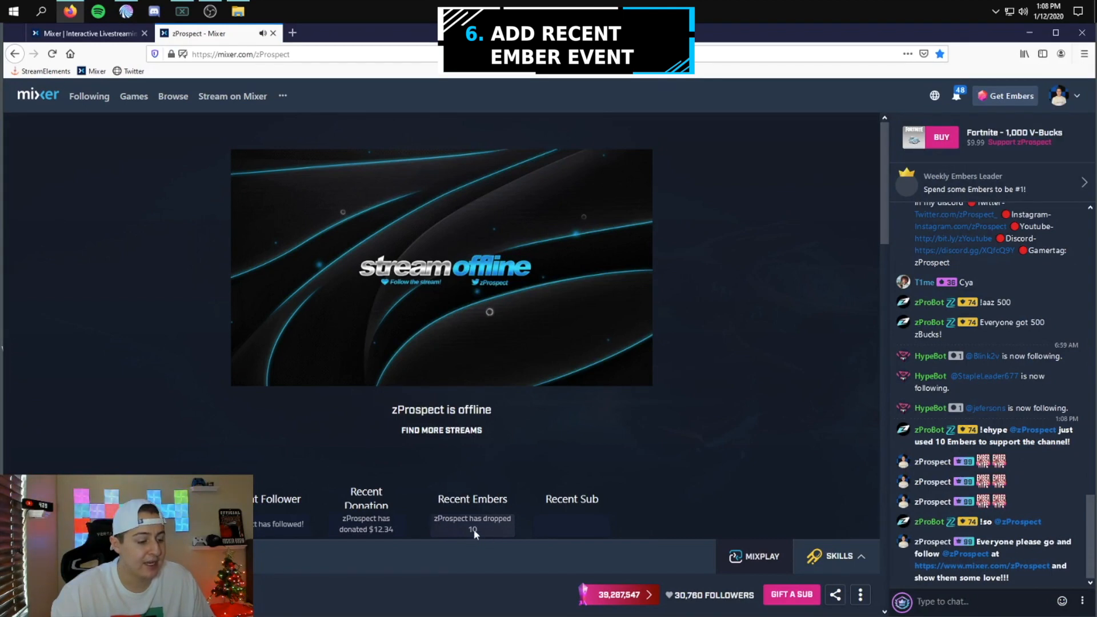
{"action": "left_click", "coordinate": [126, 11]}
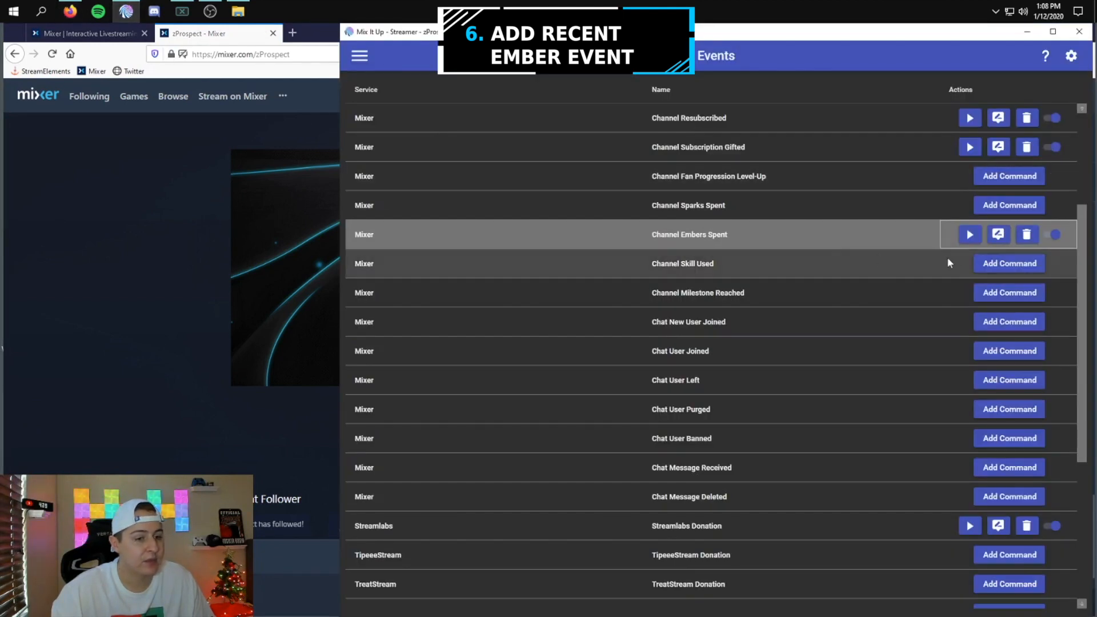
- Reopen the Channel Embers Spent command, append "embers" to the MixPlay action's updated value after $emberamount and save
{"action": "left_click", "coordinate": [997, 234]}
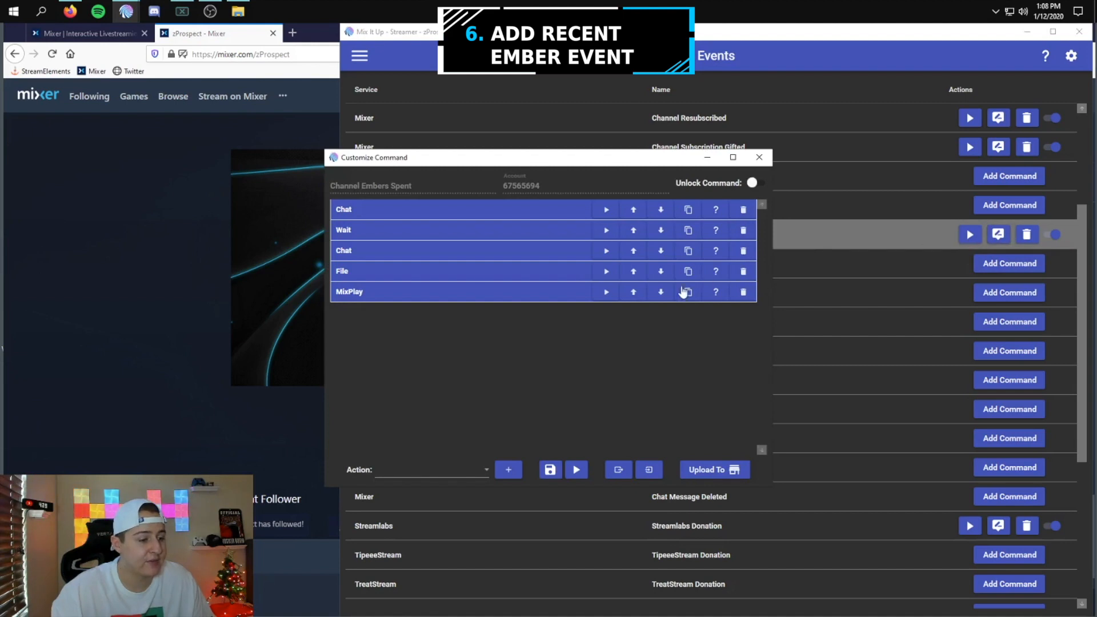
{"action": "left_click", "coordinate": [464, 290]}
{"action": "double_click", "coordinate": [721, 368]}
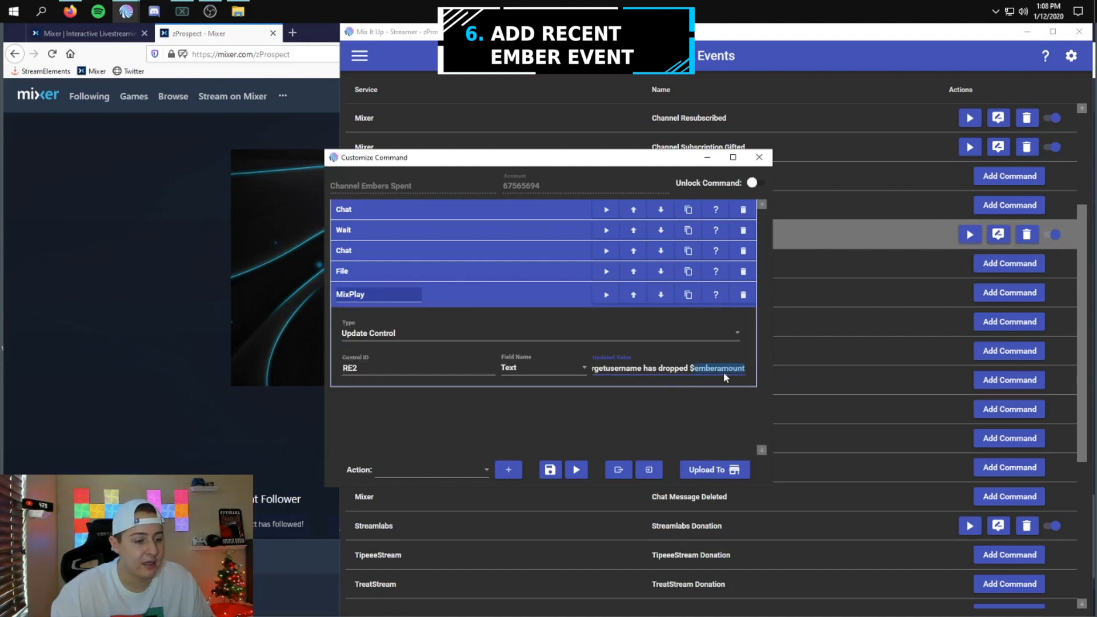
{"action": "type", "text": "embers"}
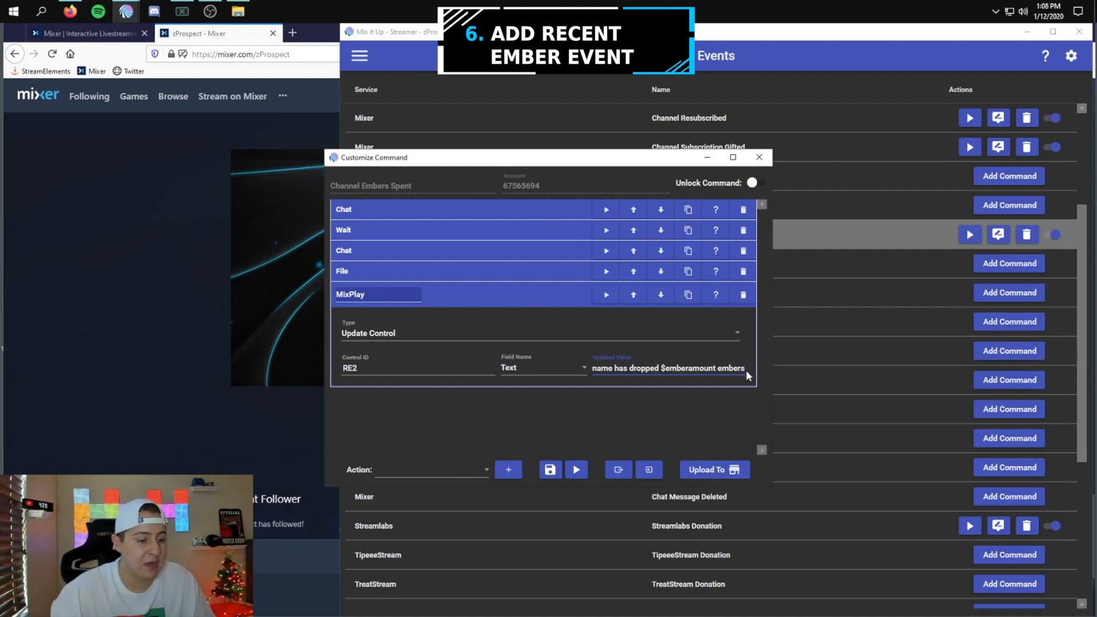
{"action": "left_click", "coordinate": [550, 469]}
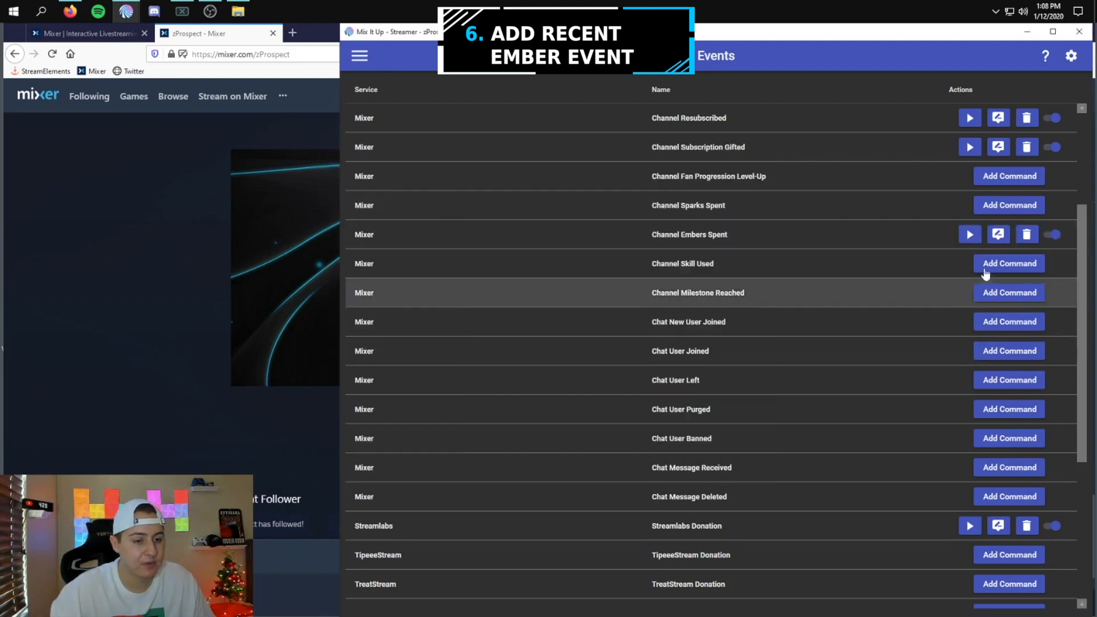
- Check the Recent Embers button on the Mixer channel page for the revised embers text and return to Mix It Up
{"action": "left_click", "coordinate": [204, 334]}
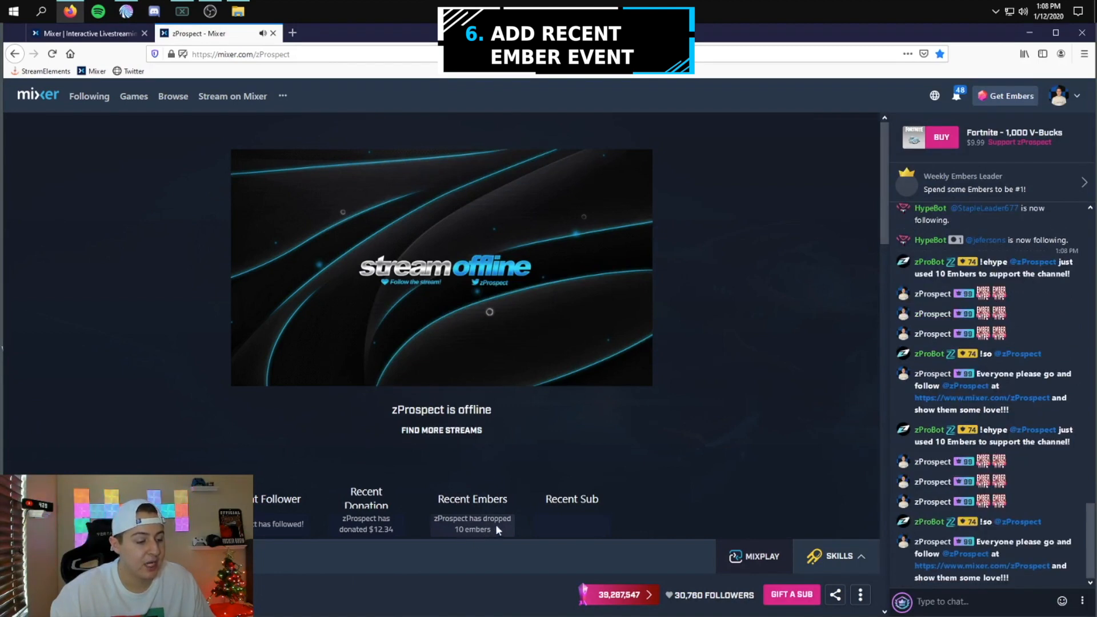
{"action": "left_click", "coordinate": [129, 14]}
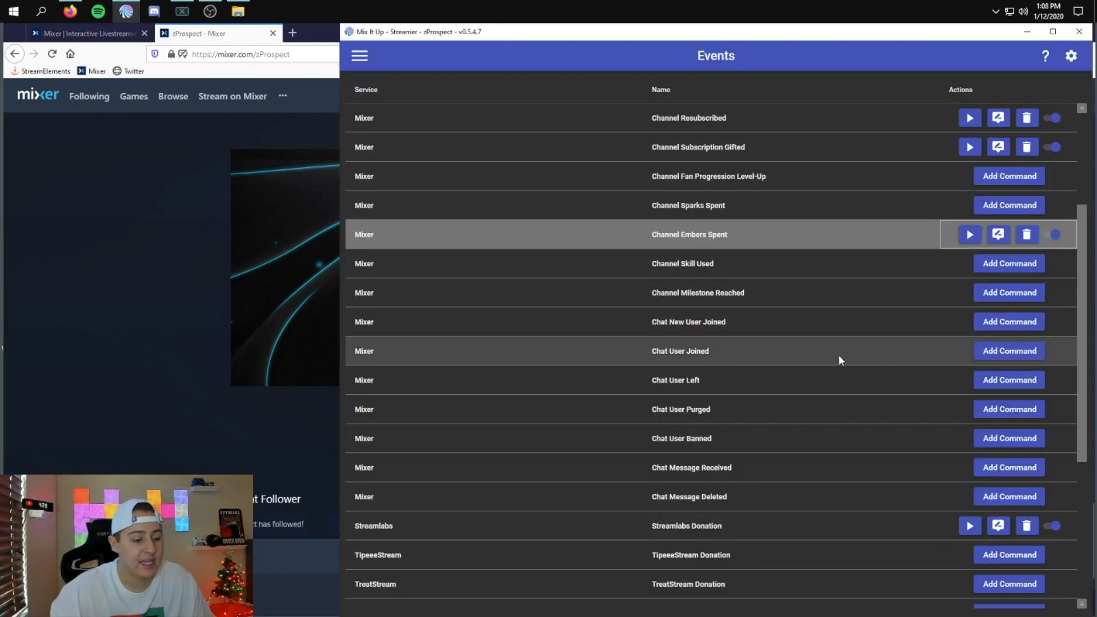
- Find the Mixer Channel Subscribed event in the events list and open its command for editing
{"action": "scroll", "coordinate": [868, 371], "scroll_direction": "up", "scroll_amount": 2}
{"action": "scroll", "coordinate": [885, 399], "scroll_direction": "down", "scroll_amount": 5}
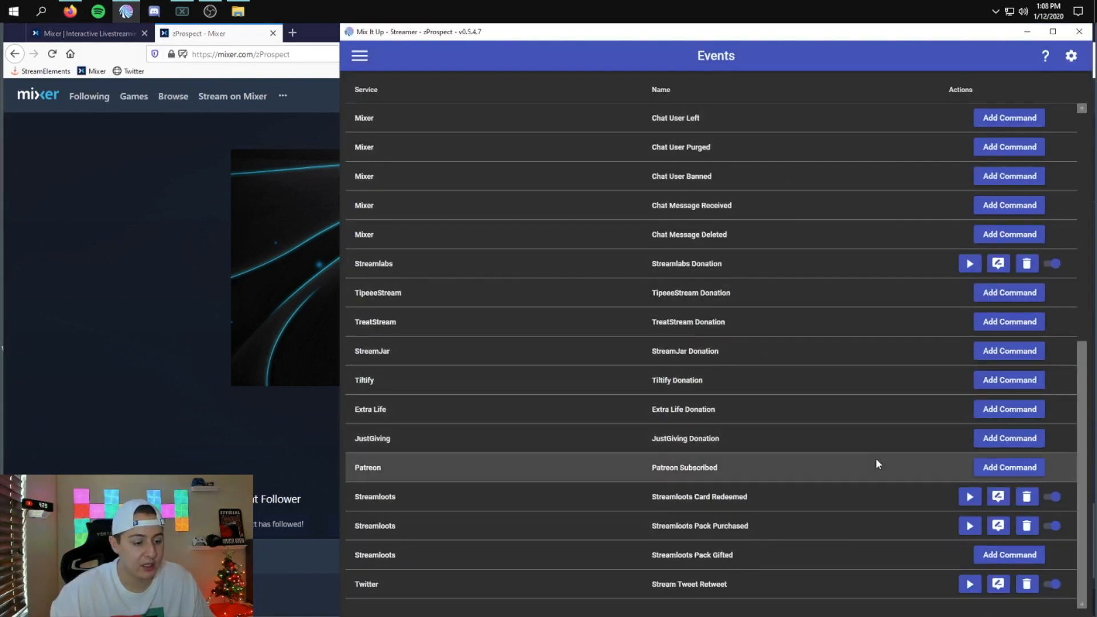
{"action": "scroll", "coordinate": [811, 316], "scroll_direction": "up", "scroll_amount": 3}
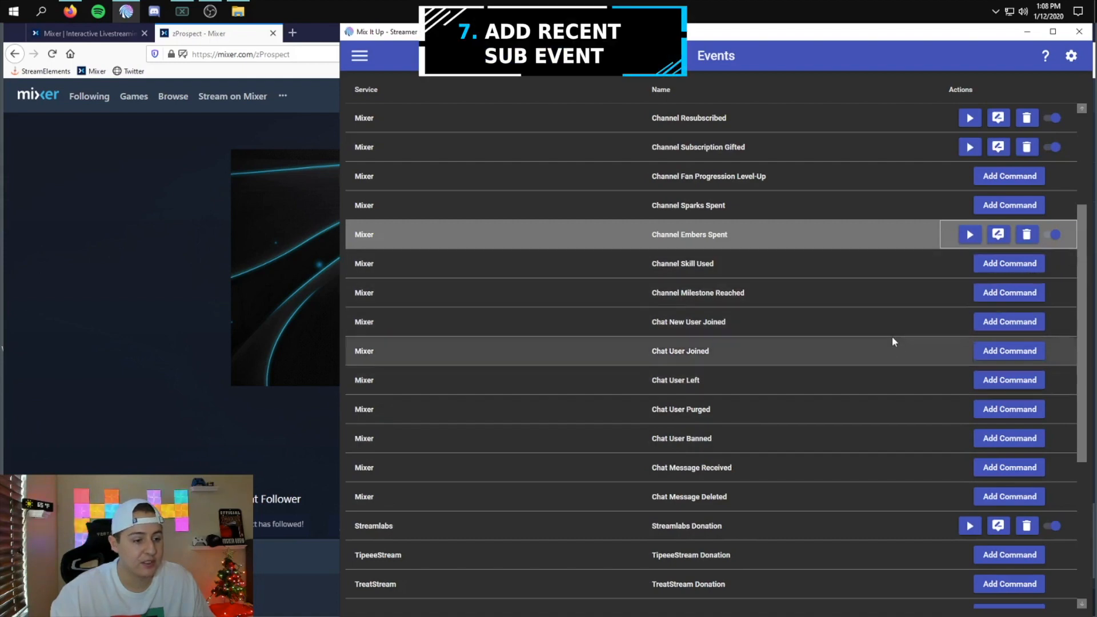
{"action": "scroll", "coordinate": [897, 285], "scroll_direction": "up", "scroll_amount": 2}
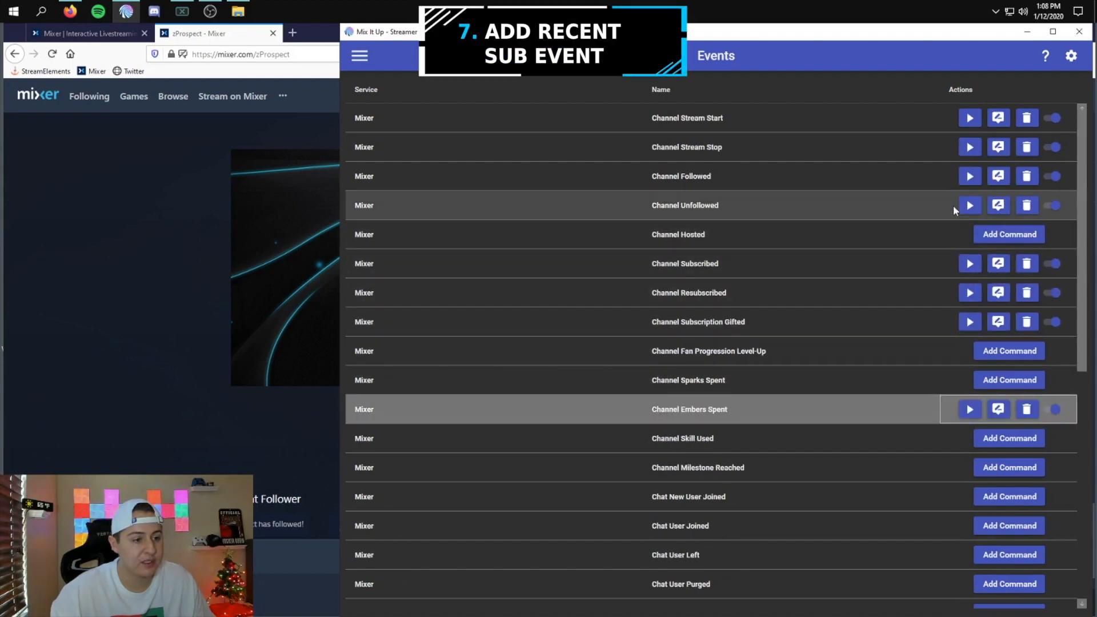
{"action": "left_click", "coordinate": [999, 264]}
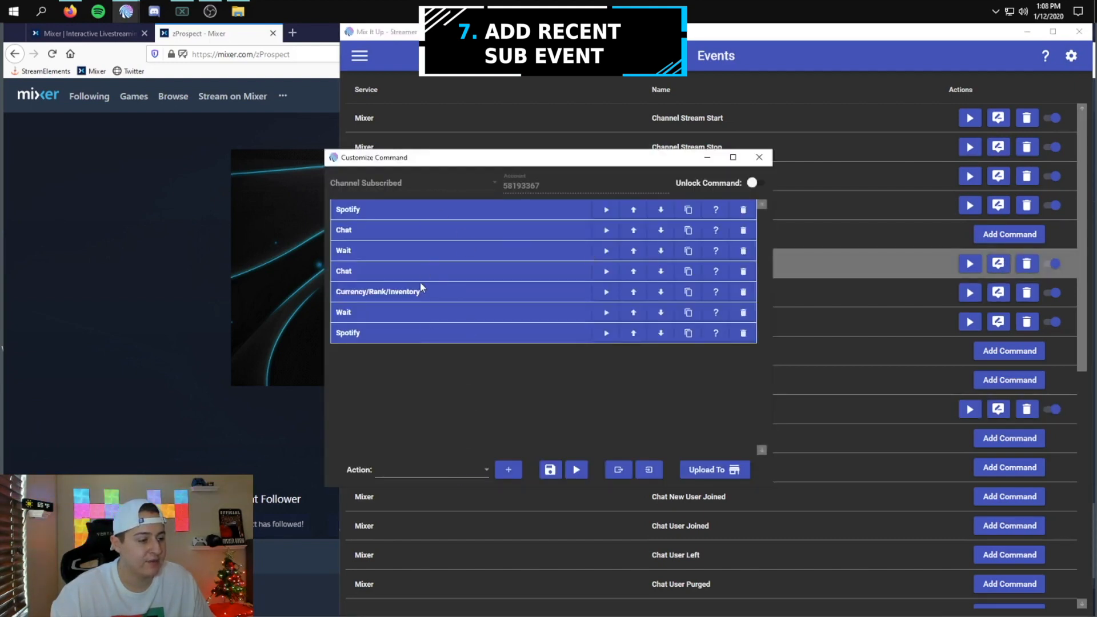
- Review the first Spotify and Chat actions in the Channel Subscribed command, collapsing each one again and repositioning the command window
{"action": "left_click", "coordinate": [391, 211]}
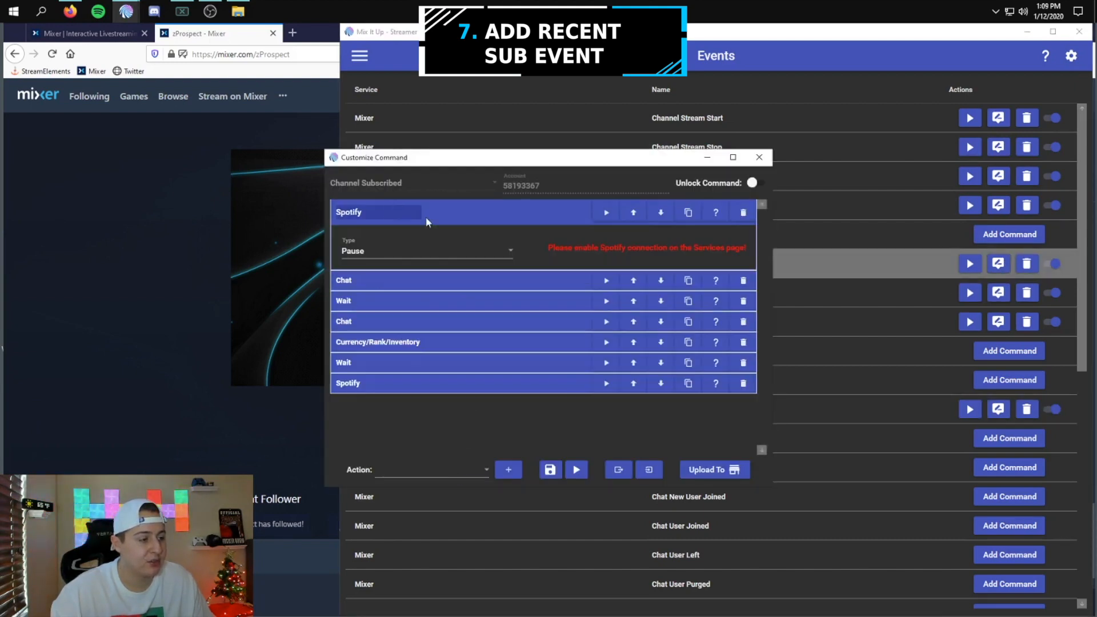
{"action": "left_click", "coordinate": [463, 209]}
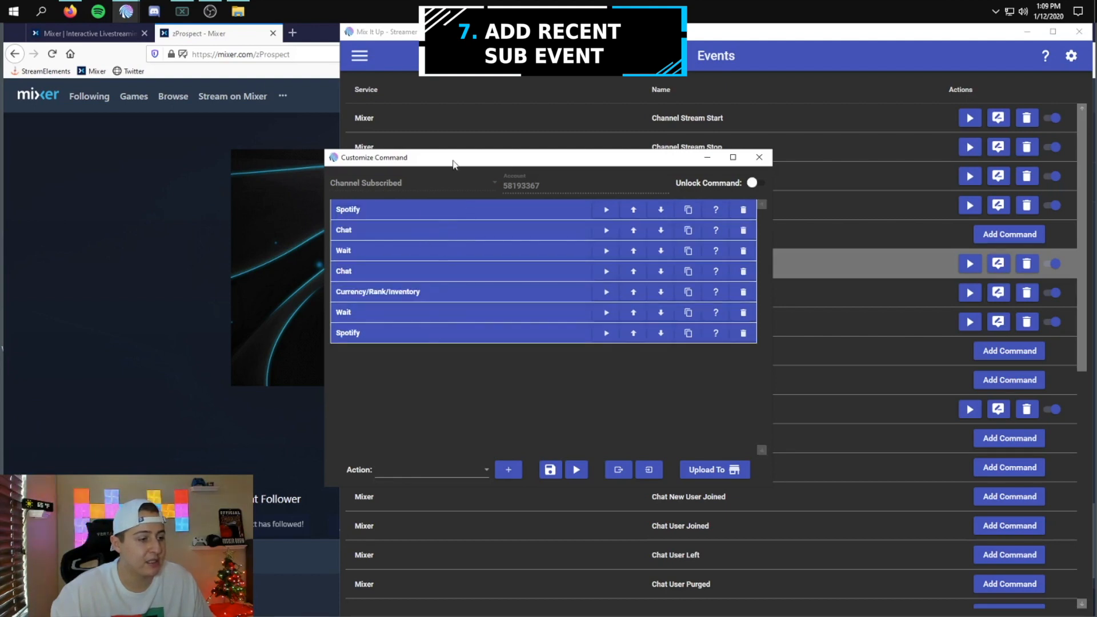
{"action": "left_click_drag", "start_coordinate": [449, 161], "coordinate": [474, 135]}
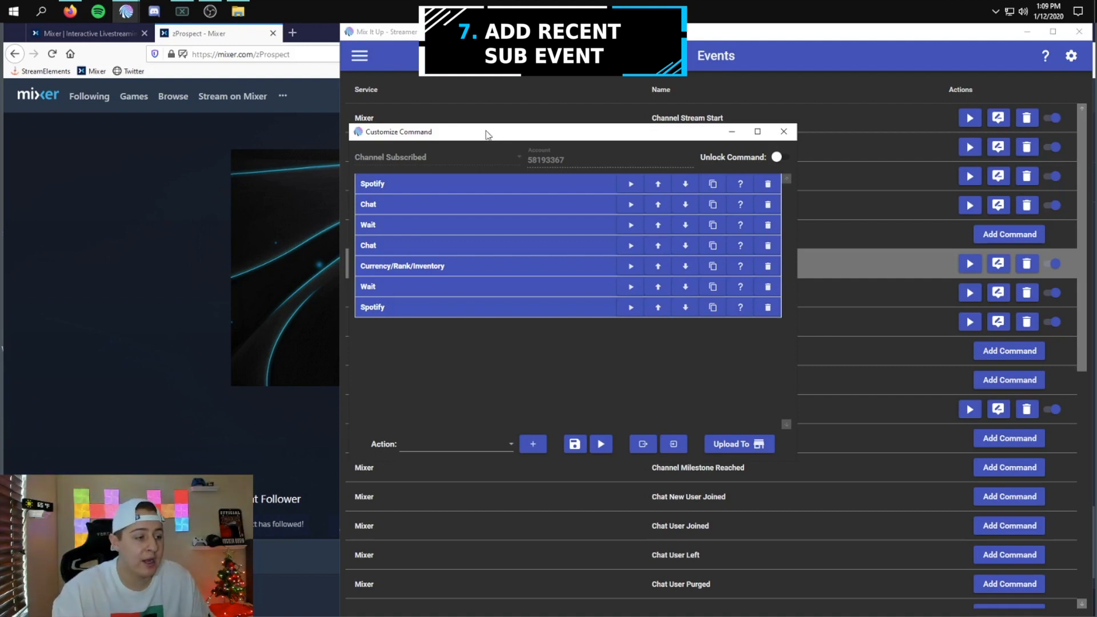
{"action": "left_click", "coordinate": [401, 211]}
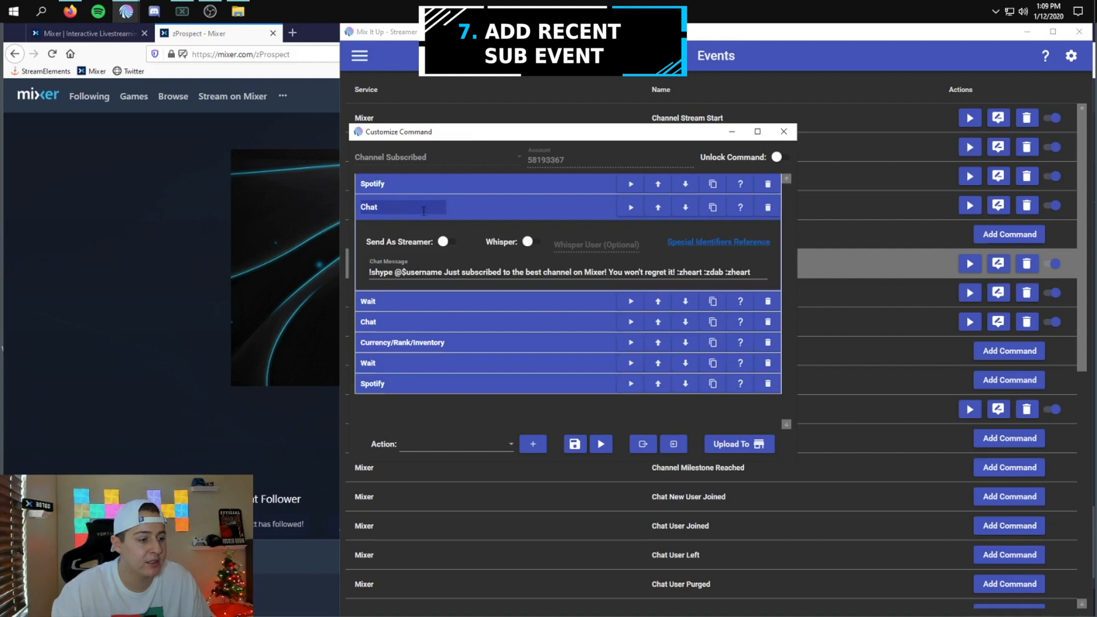
{"action": "left_click", "coordinate": [457, 214]}
- Add a MixPlay action to the Channel Subscribed command
{"action": "left_click", "coordinate": [474, 442]}
{"action": "scroll", "coordinate": [442, 358], "scroll_direction": "down", "scroll_amount": 2}
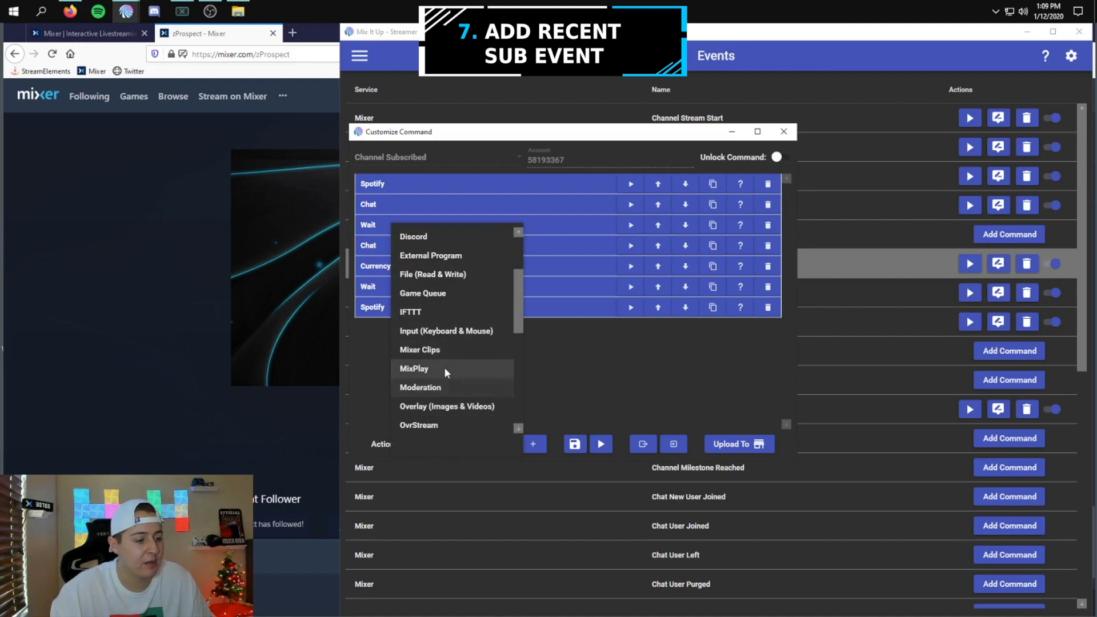
{"action": "left_click", "coordinate": [444, 369]}
{"action": "left_click", "coordinate": [534, 441]}
- Set the MixPlay action's type to Update Control and its control ID to RS2
{"action": "left_click", "coordinate": [443, 370]}
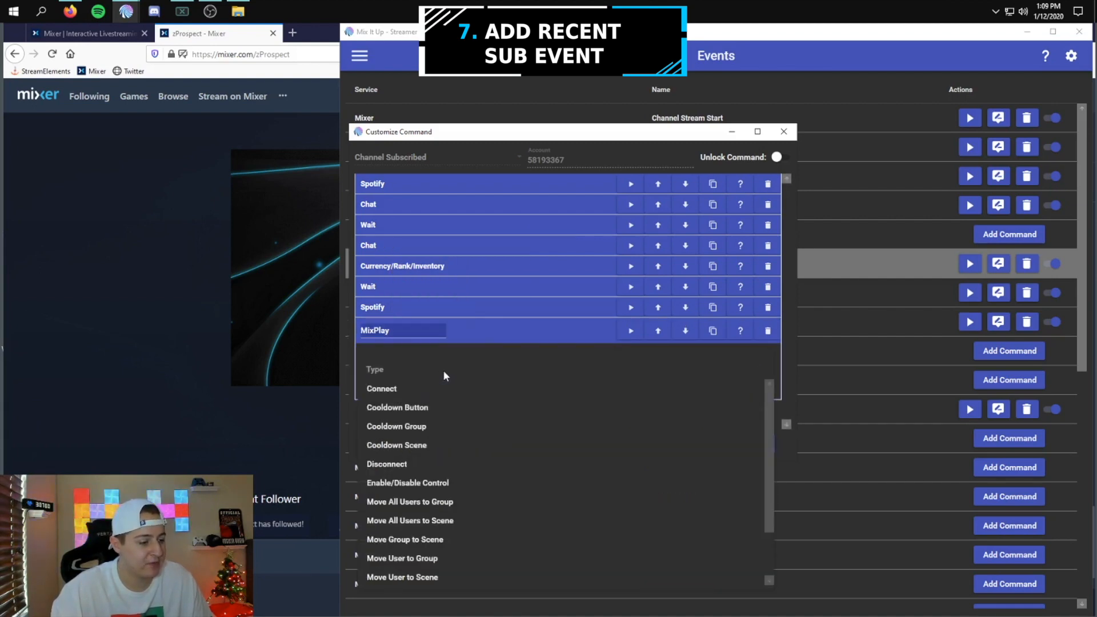
{"action": "scroll", "coordinate": [437, 514], "scroll_direction": "down", "scroll_amount": 1}
{"action": "left_click", "coordinate": [433, 560]}
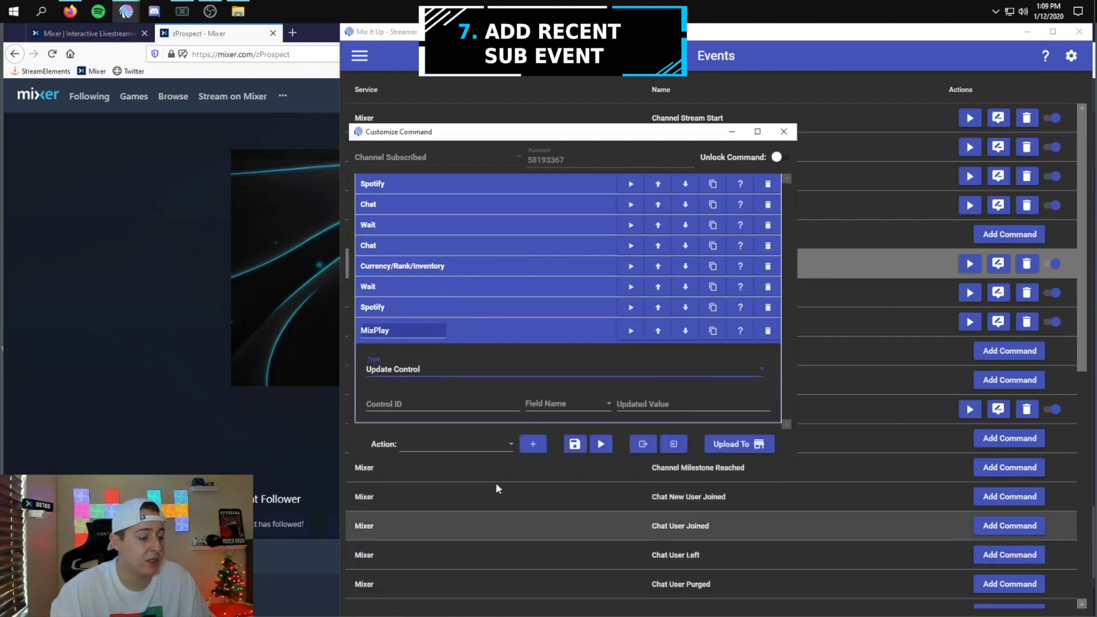
{"action": "left_click", "coordinate": [498, 404]}
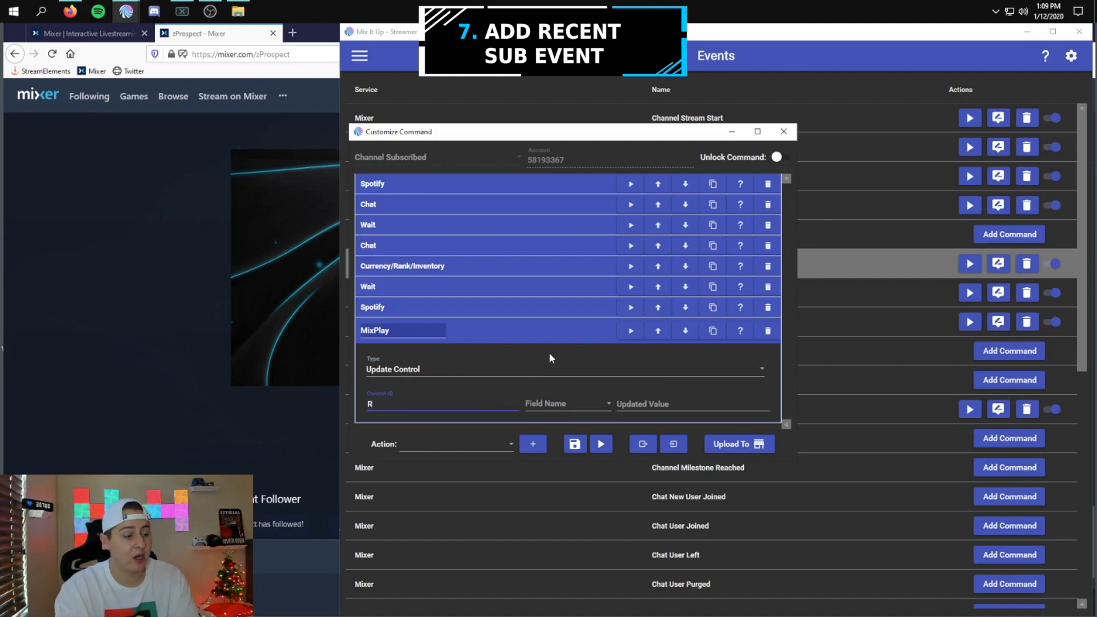
{"action": "type", "text": "RS2"}
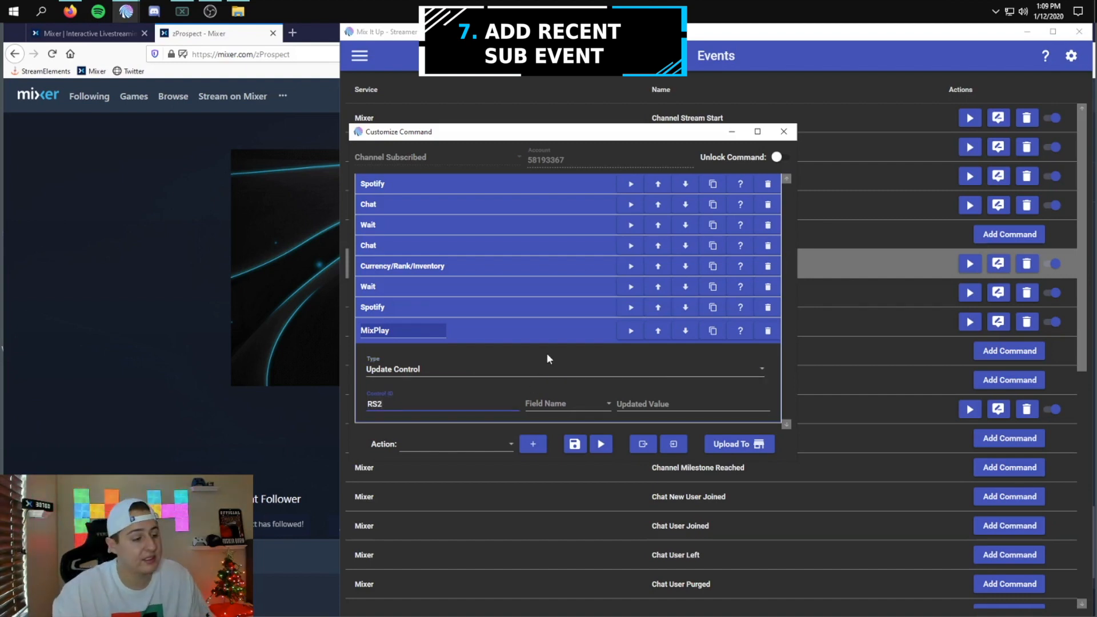
- Set the RS2 update's field name to Text with the updated value "$targetusername has subscribed!!!!" and save the command
{"action": "left_click", "coordinate": [551, 403]}
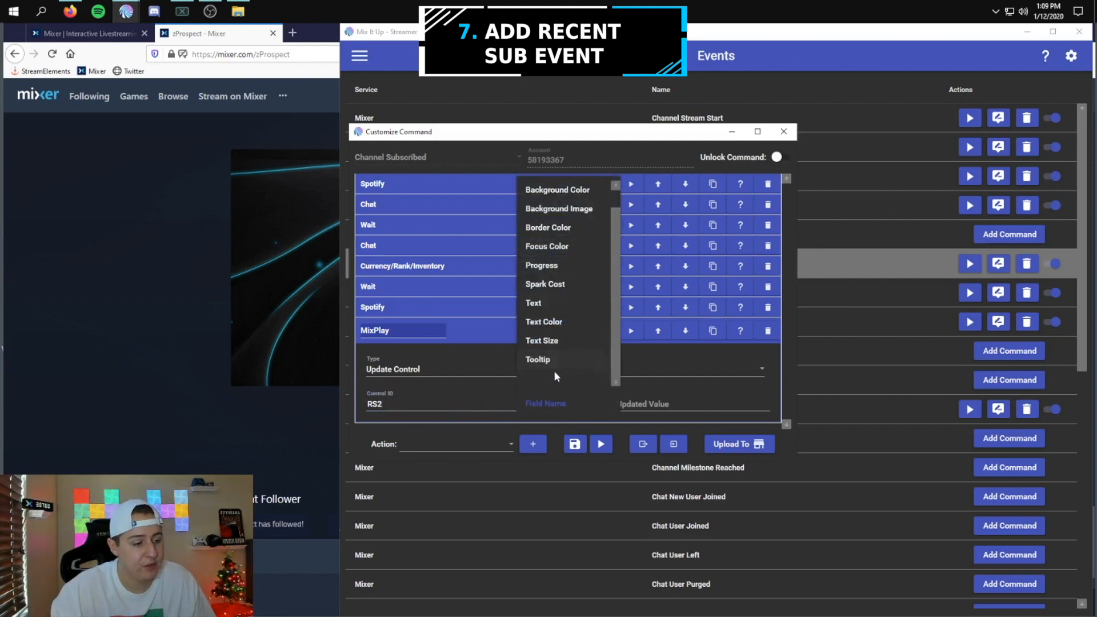
{"action": "left_click", "coordinate": [553, 302]}
{"action": "left_click", "coordinate": [686, 408]}
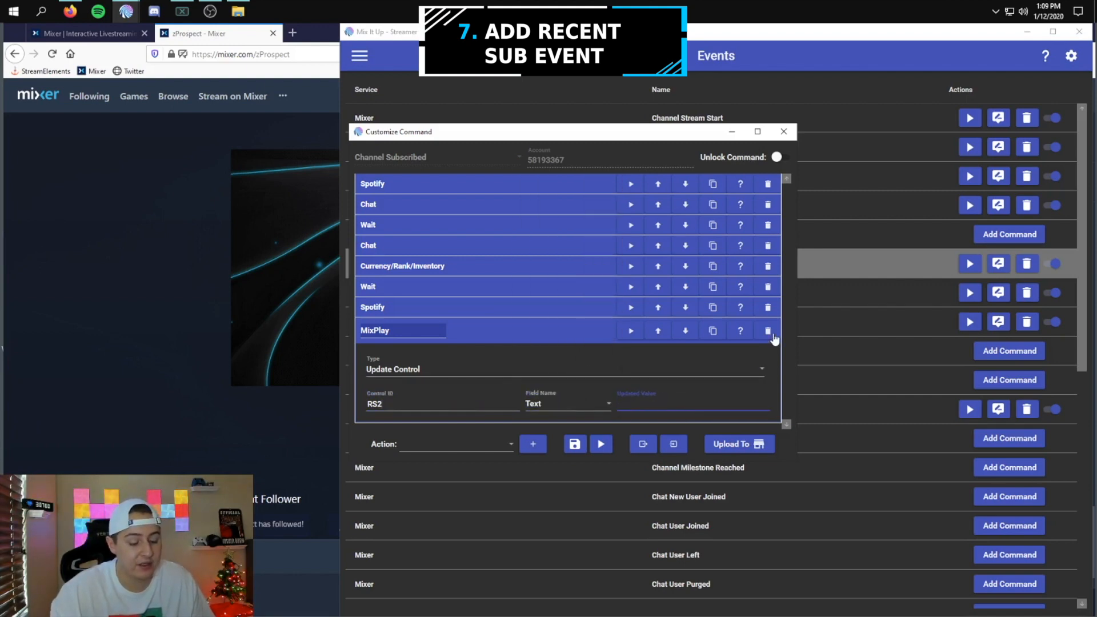
{"action": "type", "text": "$targetusername has subscribed!!!!"}
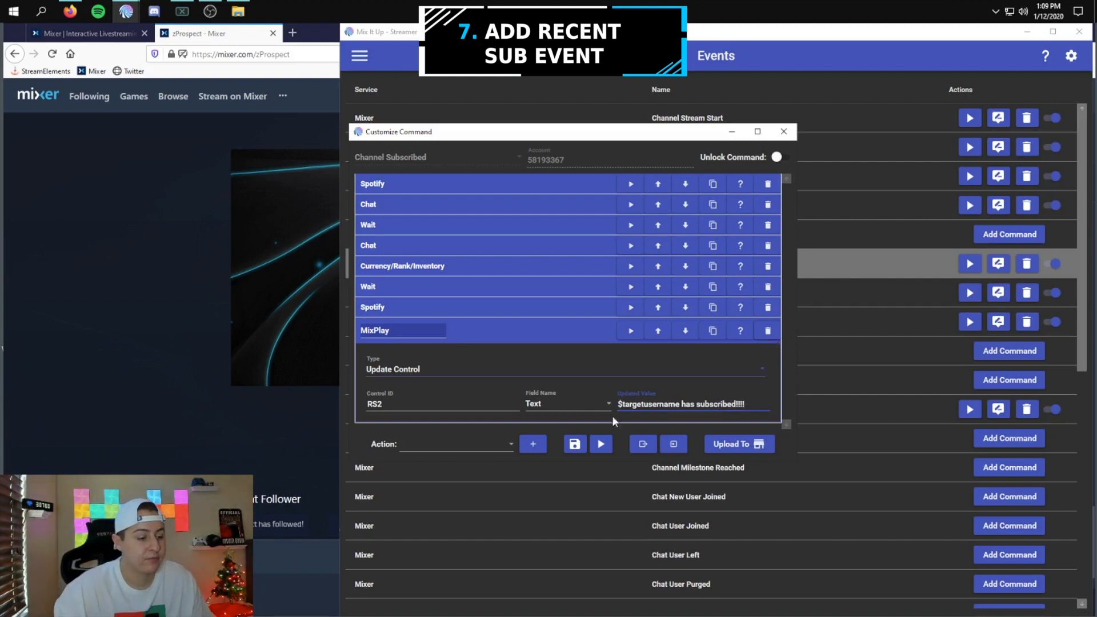
{"action": "left_click", "coordinate": [574, 444]}
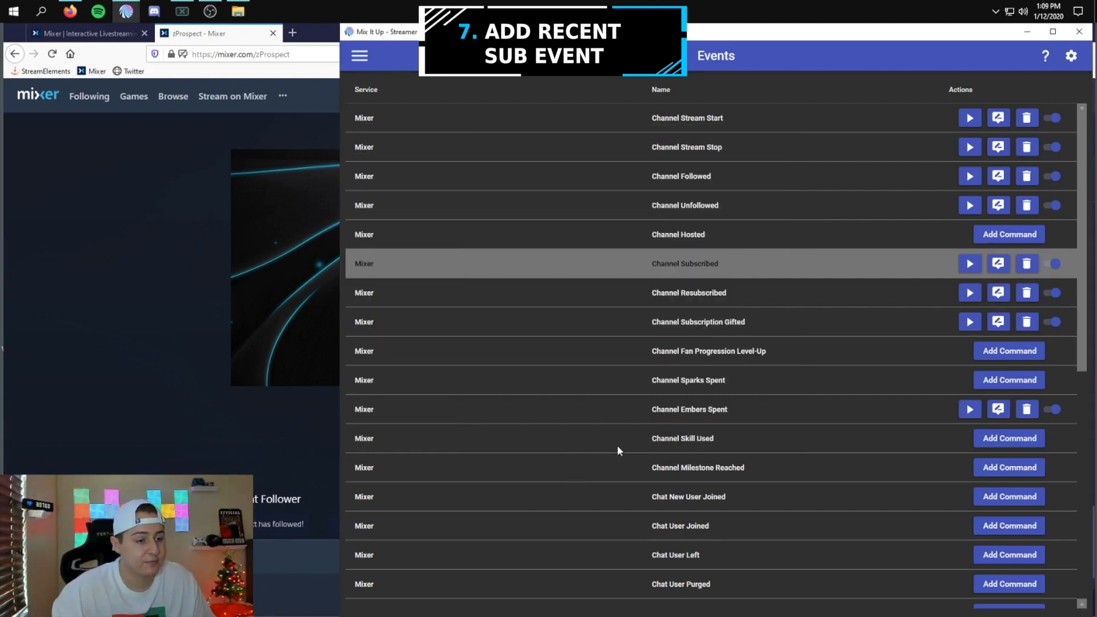
- Test the Channel Subscribed command and check the Recent Sub button on the Mixer channel page
{"action": "left_click", "coordinate": [969, 263]}
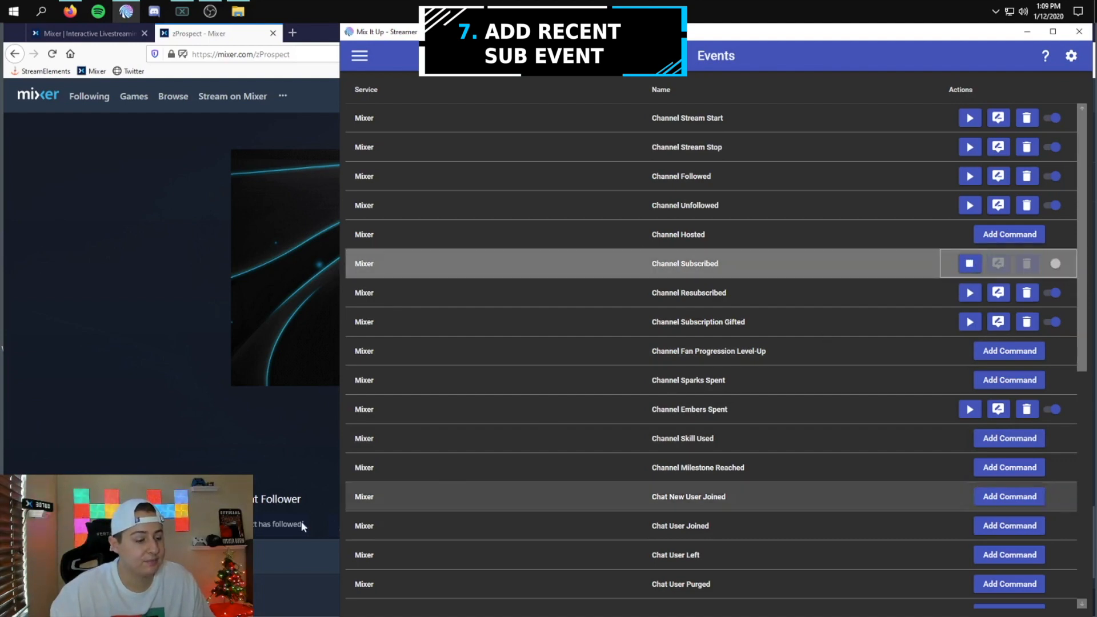
{"action": "left_click", "coordinate": [276, 551]}
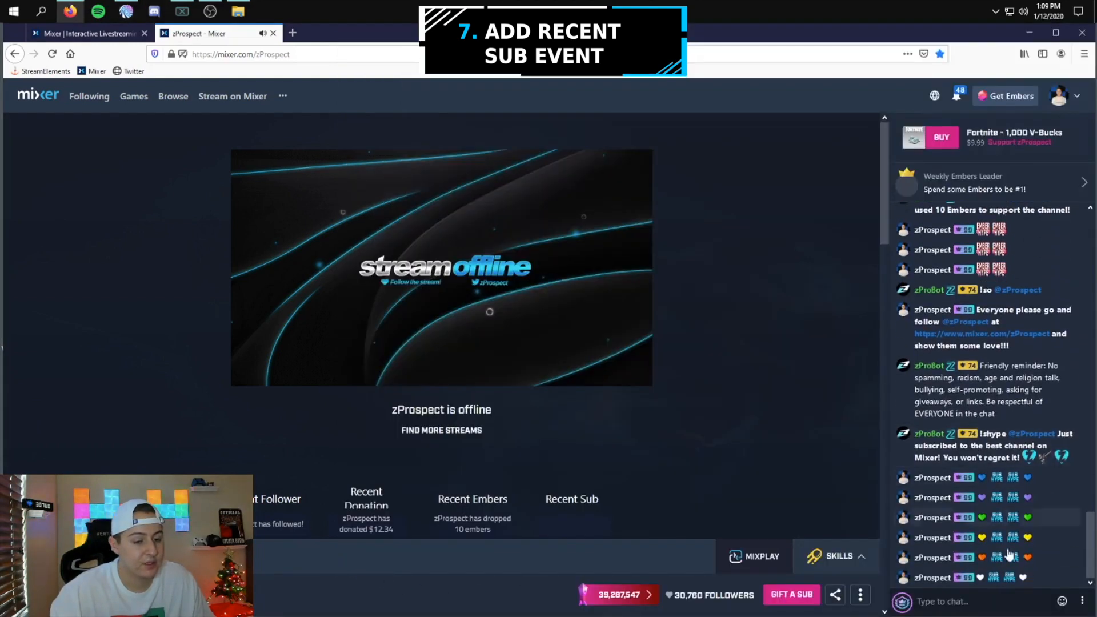